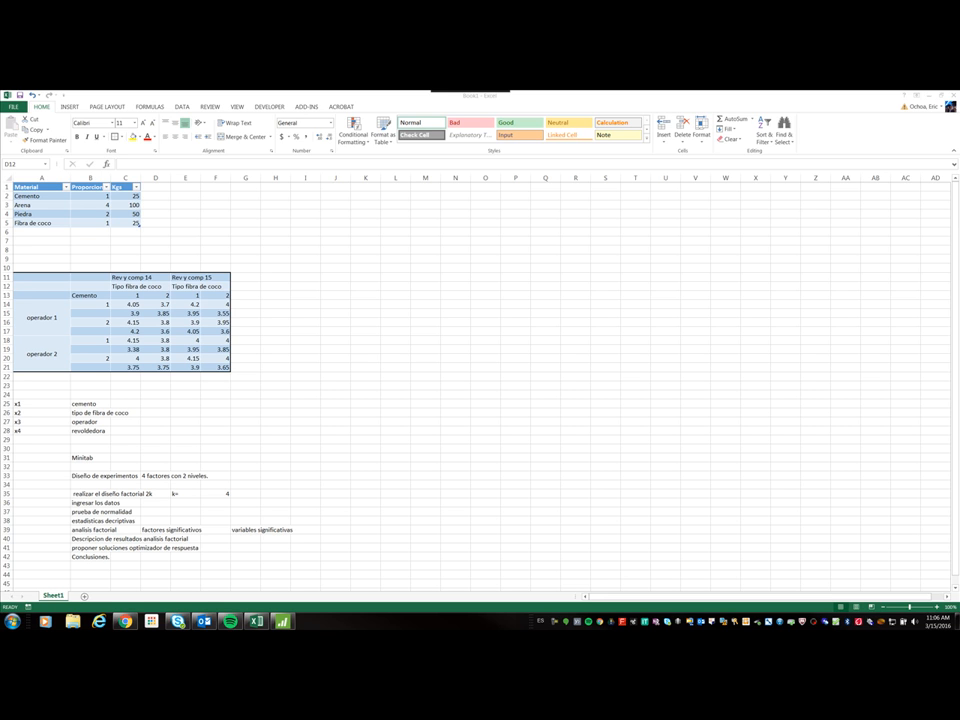
Examine the mix table's materials, their proportions and their weights in Kgs.
{"action": "left_click", "coordinate": [43, 193]}
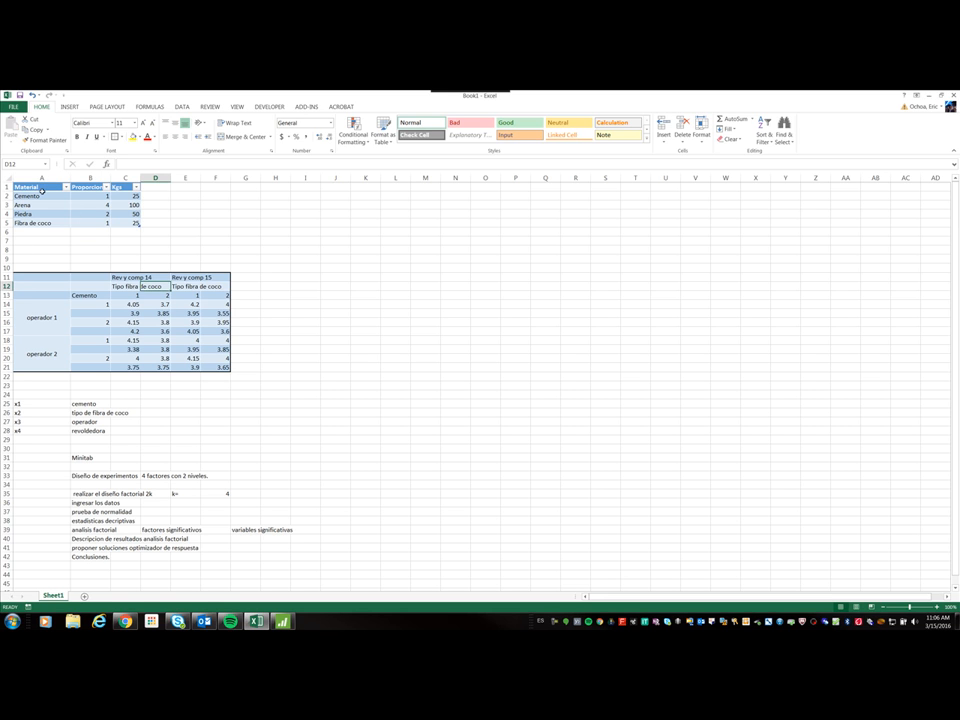
{"action": "left_click_drag", "start_coordinate": [43, 195], "coordinate": [45, 222]}
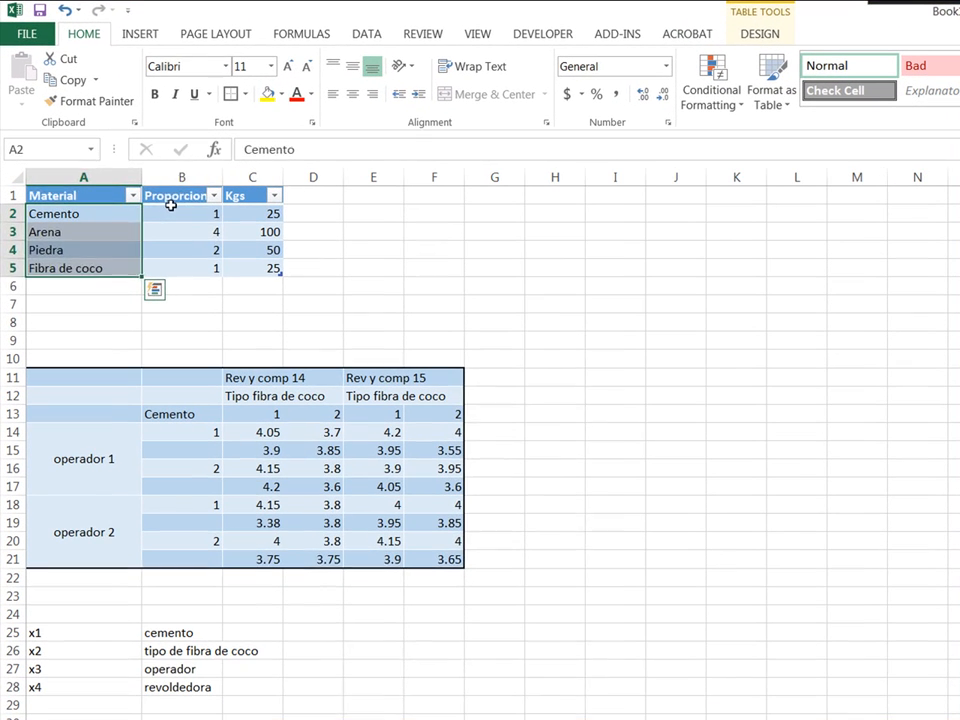
{"action": "left_click_drag", "start_coordinate": [100, 196], "coordinate": [91, 230]}
{"action": "left_click_drag", "start_coordinate": [183, 282], "coordinate": [189, 279]}
{"action": "left_click_drag", "start_coordinate": [253, 213], "coordinate": [261, 272]}
{"action": "left_click", "coordinate": [831, 407]}
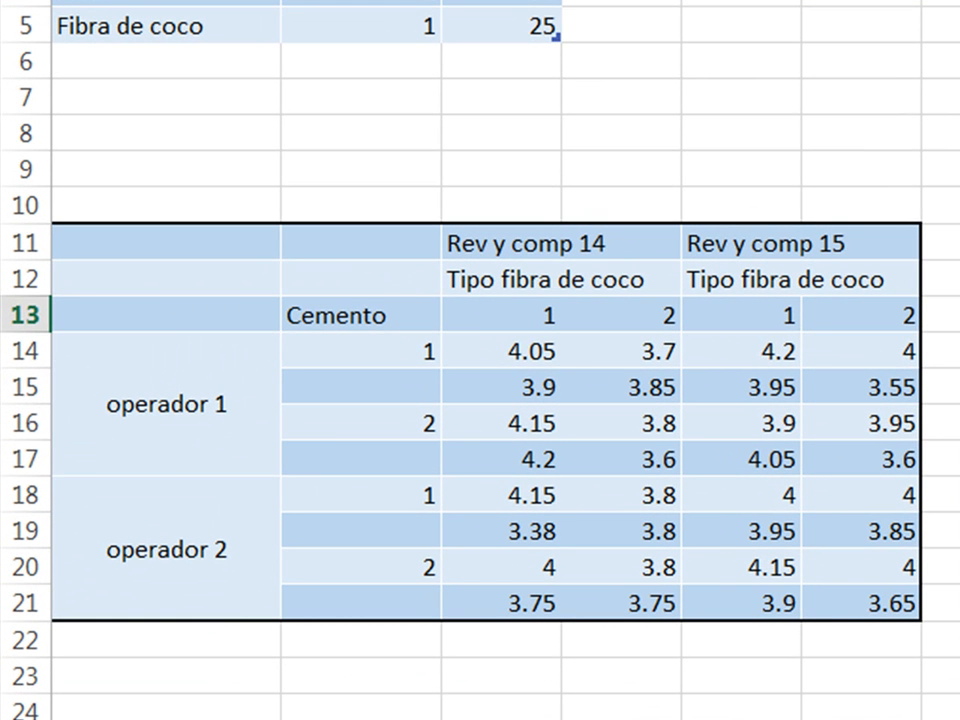
Examine the two operators and the cement levels 1 and 2 in the experiment data table.
{"action": "left_click", "coordinate": [206, 420]}
{"action": "left_click", "coordinate": [216, 574]}
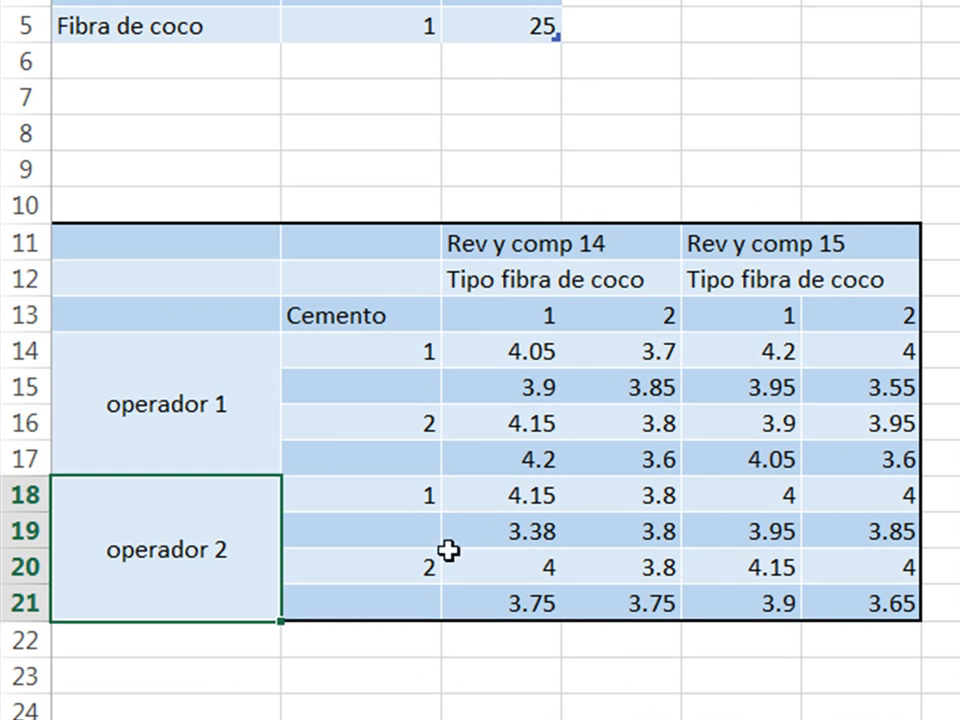
{"action": "left_click", "coordinate": [366, 362]}
{"action": "left_click", "coordinate": [371, 424]}
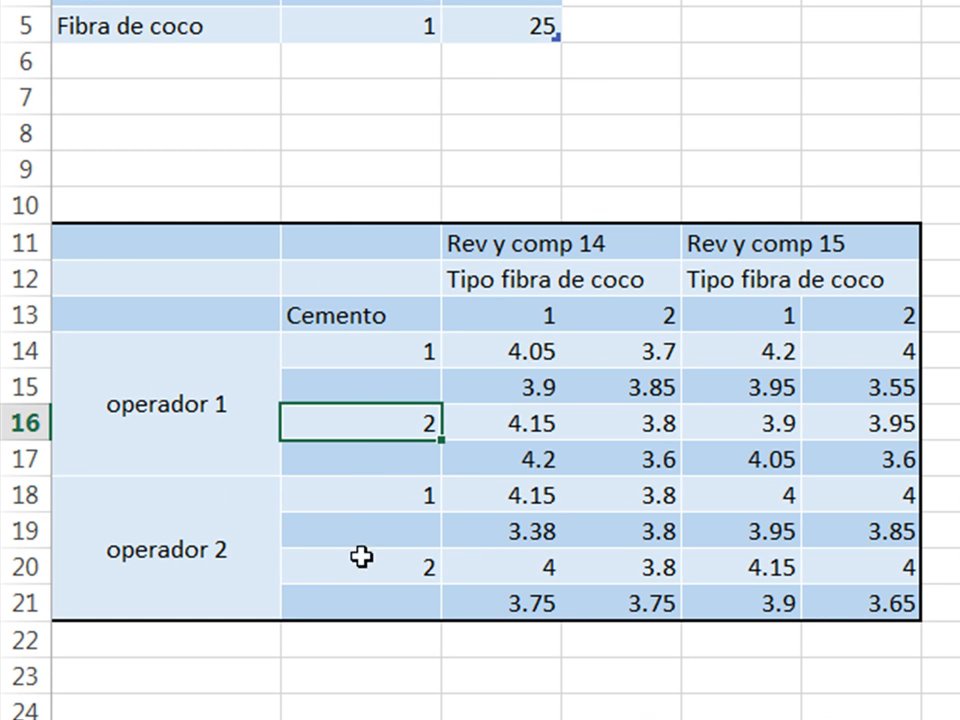
{"action": "left_click", "coordinate": [379, 530]}
{"action": "left_click", "coordinate": [378, 565]}
{"action": "left_click", "coordinate": [394, 500]}
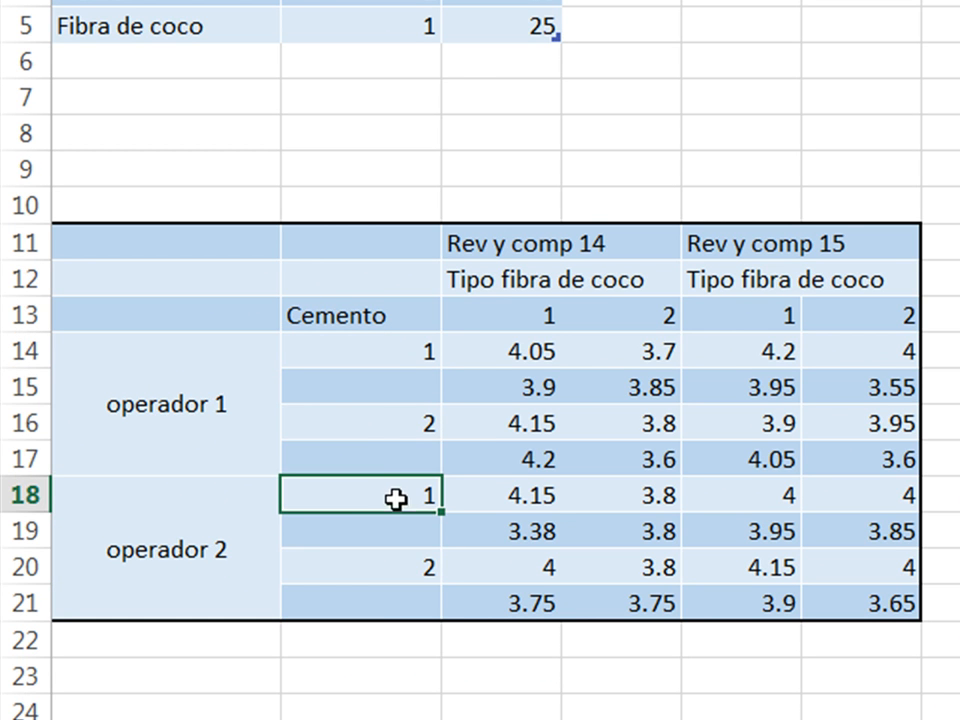
Examine the coconut fibre type levels and the Rev y comp 15 heading in the experiment data table.
{"action": "left_click", "coordinate": [515, 315]}
{"action": "left_click", "coordinate": [611, 317]}
{"action": "left_click", "coordinate": [706, 318]}
{"action": "left_click", "coordinate": [798, 605]}
{"action": "left_click", "coordinate": [700, 533]}
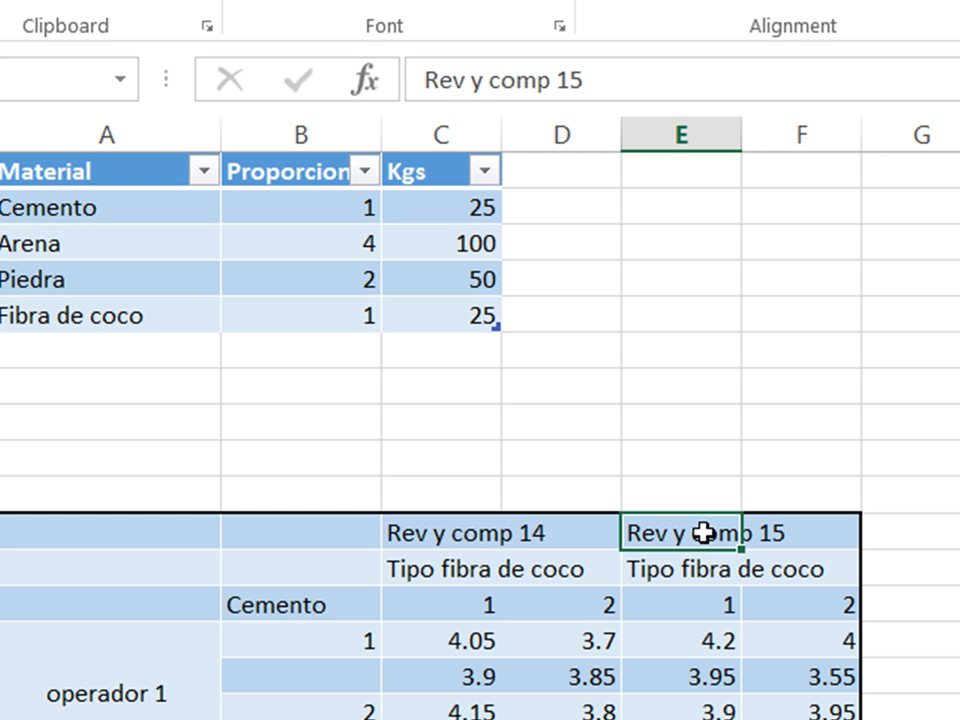
{"action": "key", "text": "Down"}
{"action": "key", "text": "Left"}
{"action": "key", "text": "Left"}
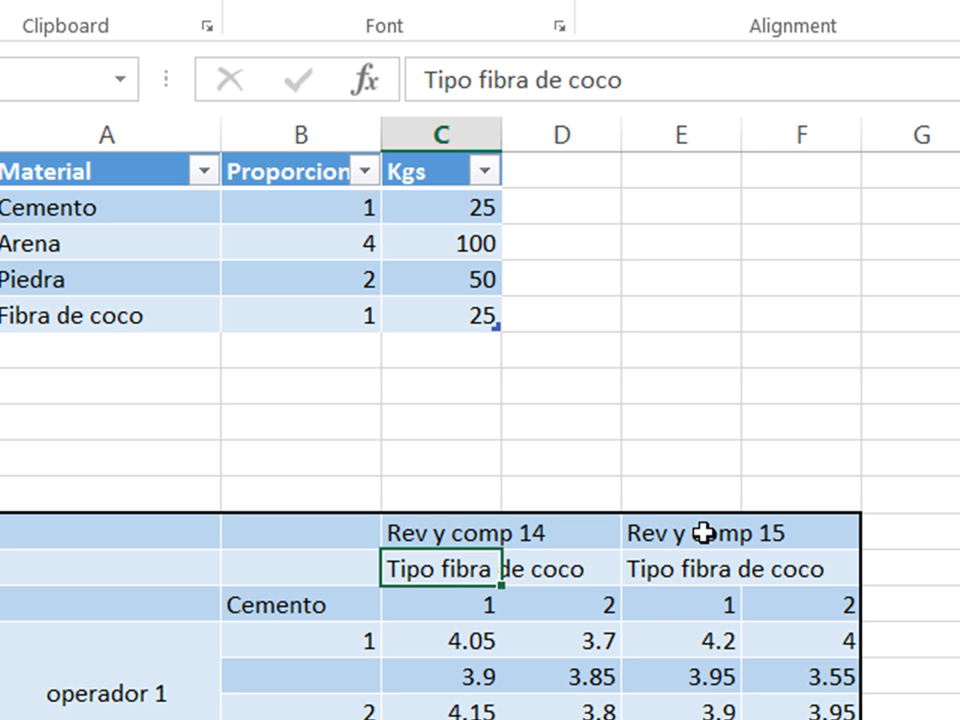
{"action": "key", "text": "Down"}
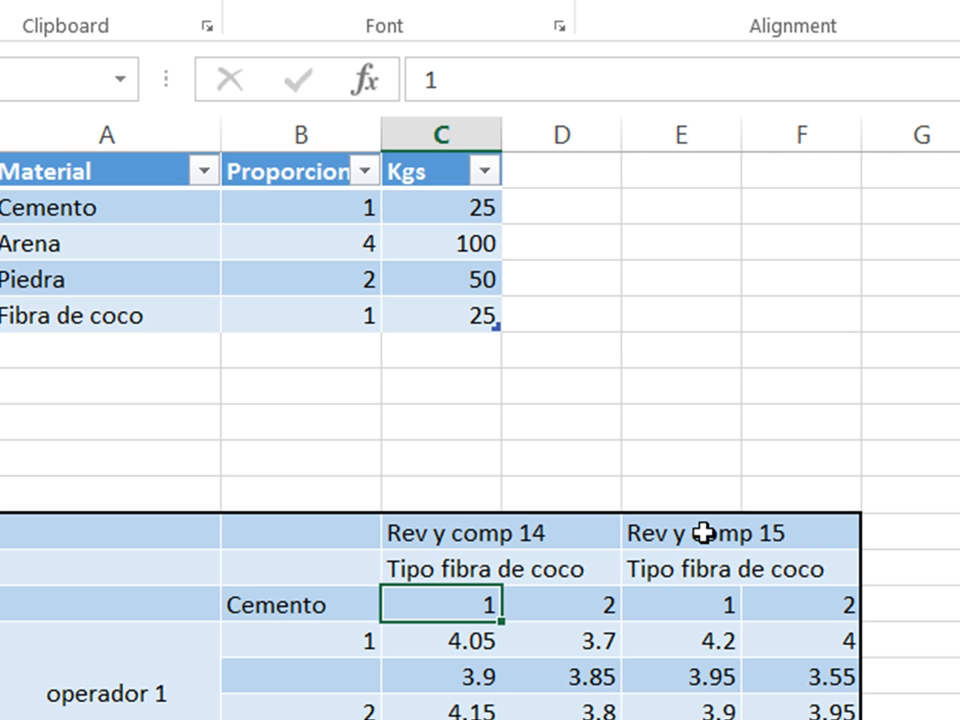
{"action": "key", "text": "Right"}
{"action": "key", "text": "Right"}
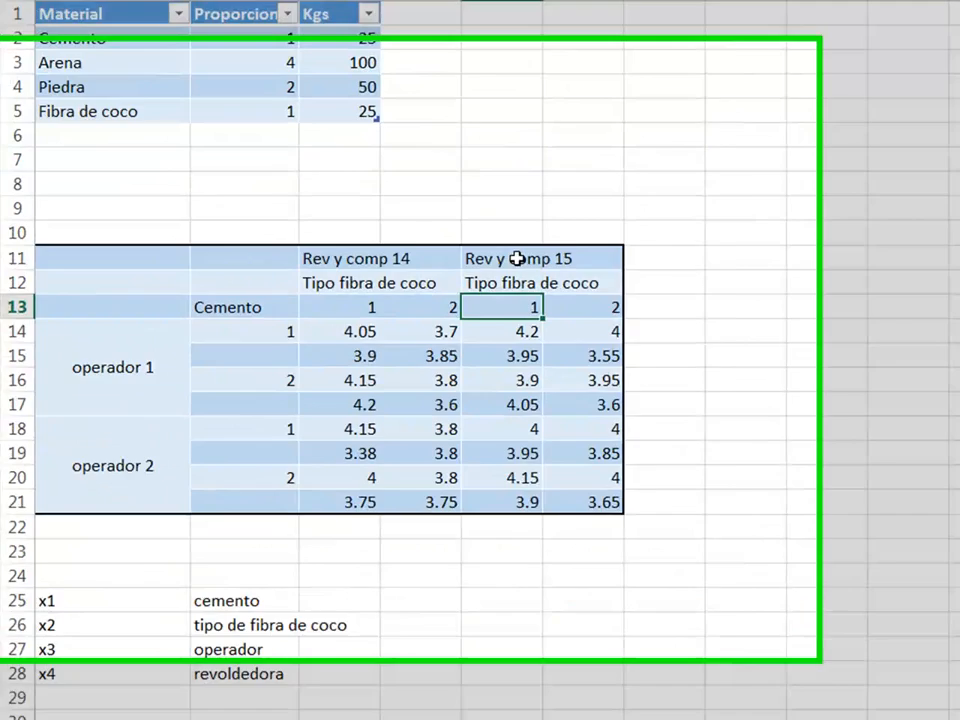
Look through the measurements for fibre type 1 under Rev y comp 15.
{"action": "key", "text": "Down"}
{"action": "key", "text": "Down"}
{"action": "key", "text": "Down"}
{"action": "key", "text": "Down"}
{"action": "key", "text": "Down"}
{"action": "key", "text": "Down"}
{"action": "key", "text": "Down"}
{"action": "key", "text": "Down"}
{"action": "key", "text": "Down"}
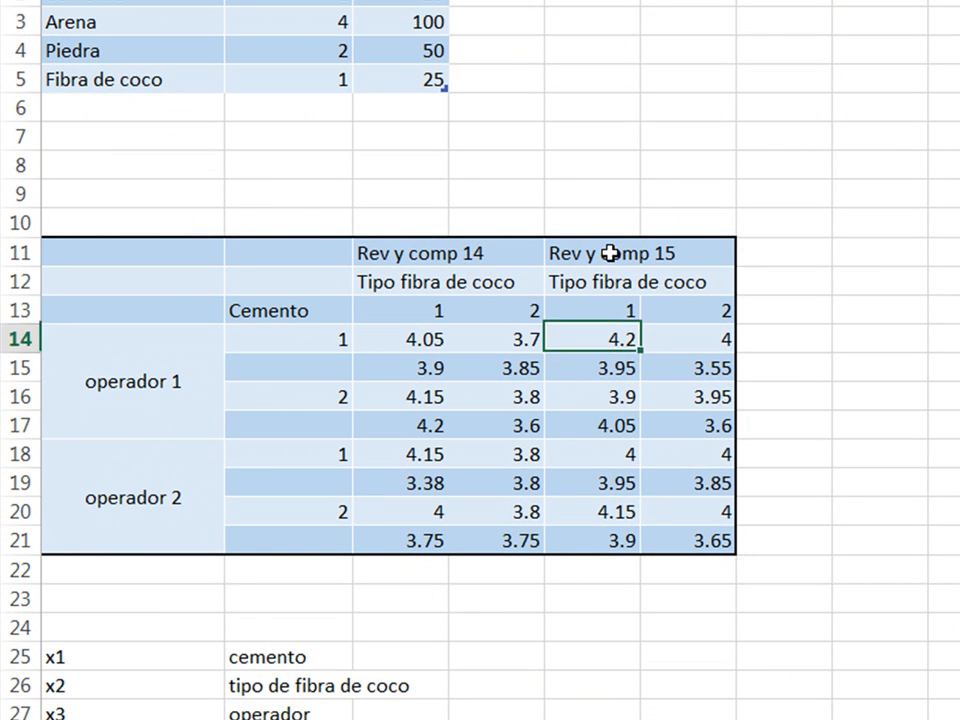
{"action": "key", "text": "Down"}
{"action": "key", "text": "Down"}
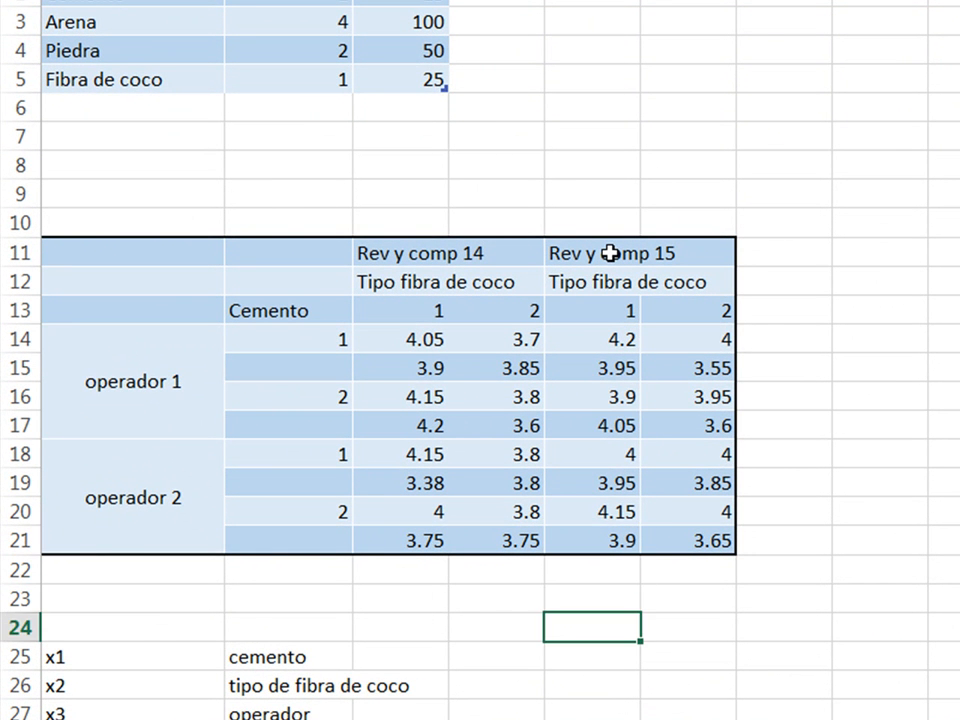
{"action": "key", "text": "Up"}
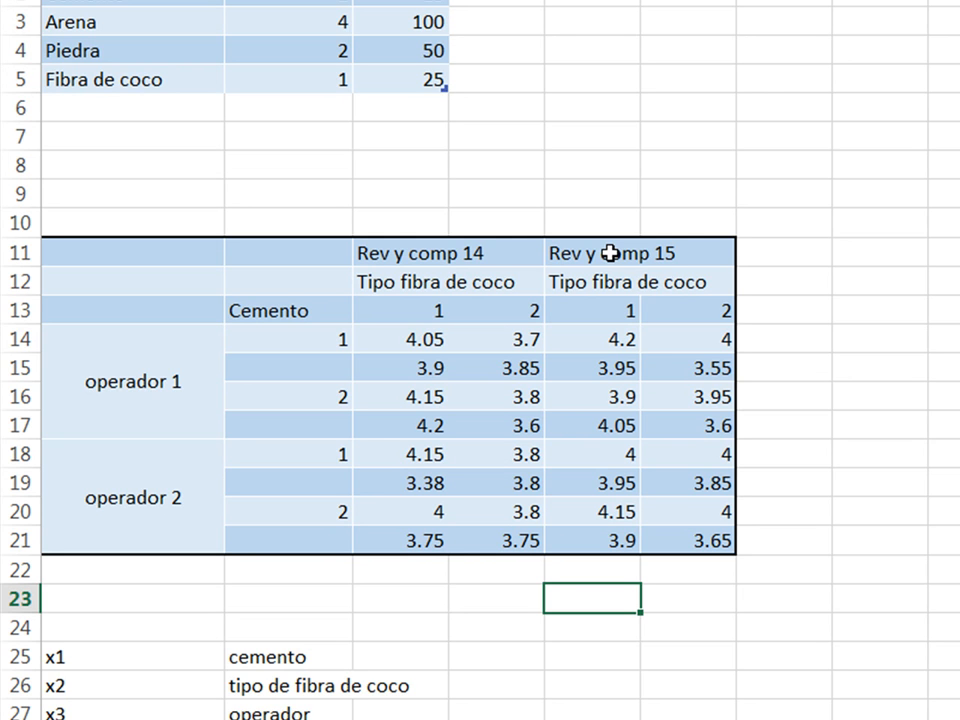
{"action": "key", "text": "Up"}
{"action": "key", "text": "Up"}
{"action": "key", "text": "Up"}
{"action": "key", "text": "Up"}
{"action": "key", "text": "Up"}
{"action": "key", "text": "Up"}
{"action": "key", "text": "Up"}
{"action": "key", "text": "Up"}
{"action": "key", "text": "Up"}
{"action": "key", "text": "Up"}
{"action": "key", "text": "Up"}
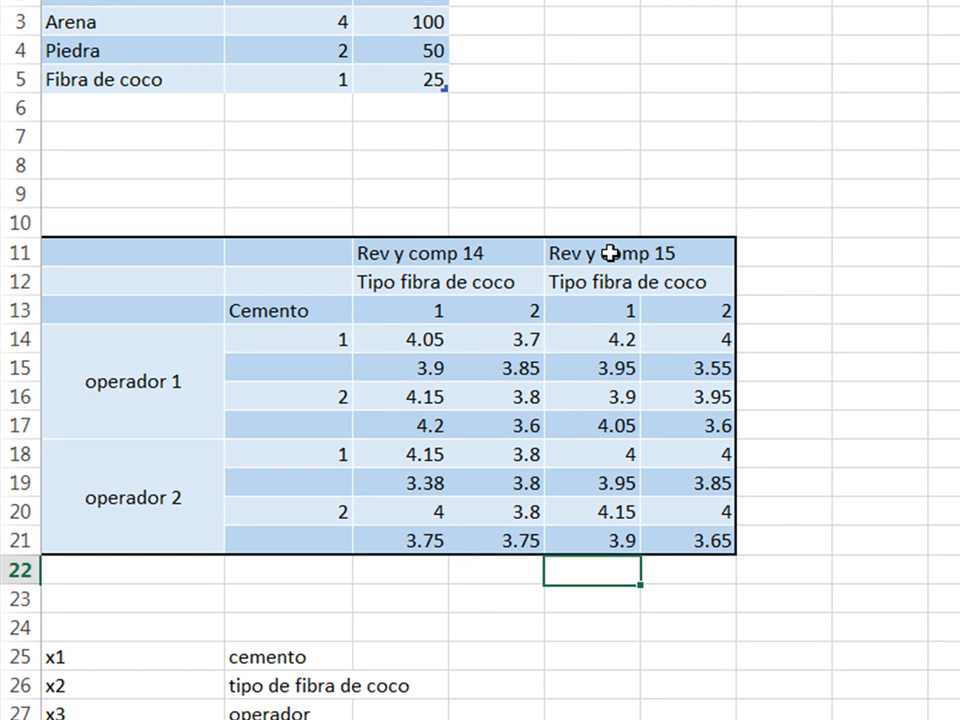
{"action": "key", "text": "Left"}
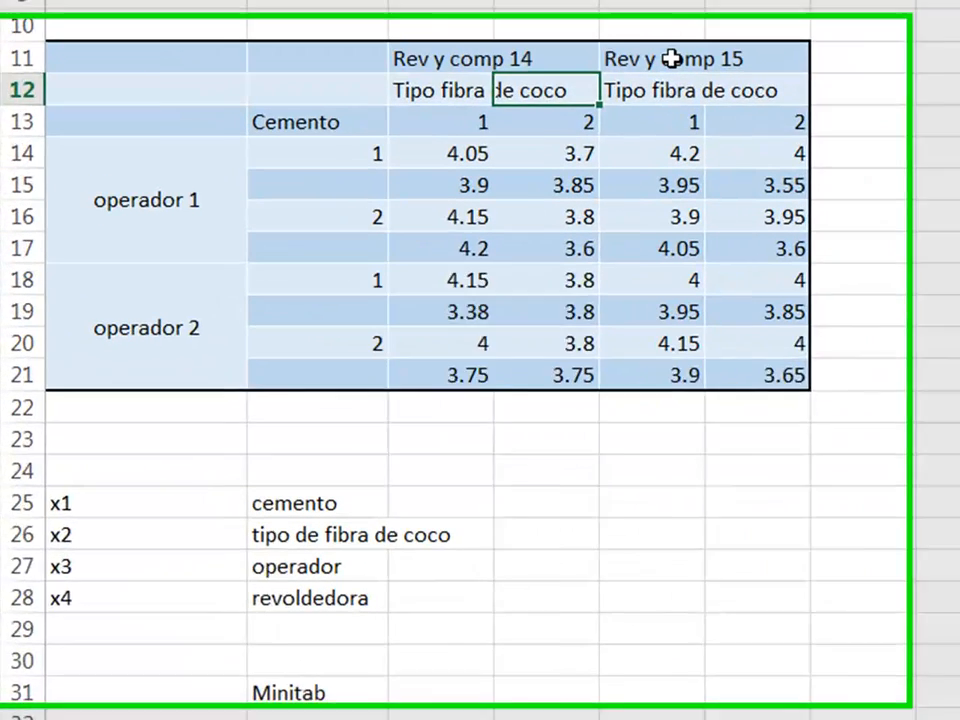
Review the list of factors x1 to x4 below the data table: cemento, tipo de fibra de coco, operador and revoldedora.
{"action": "key", "text": "Down"}
{"action": "key", "text": "Down"}
{"action": "key", "text": "Down"}
{"action": "key", "text": "Down"}
{"action": "key", "text": "Down"}
{"action": "key", "text": "Down"}
{"action": "key", "text": "Down"}
{"action": "key", "text": "Down"}
{"action": "key", "text": "Down"}
{"action": "key", "text": "Down"}
{"action": "key", "text": "Down"}
{"action": "key", "text": "Down"}
{"action": "key", "text": "Down"}
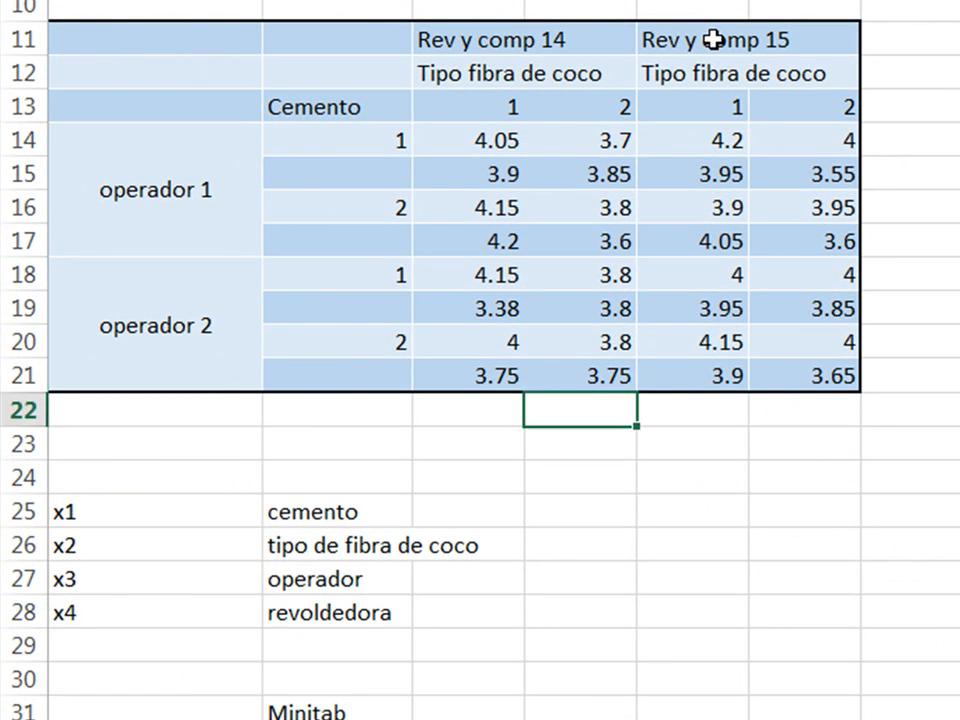
{"action": "key", "text": "Left"}
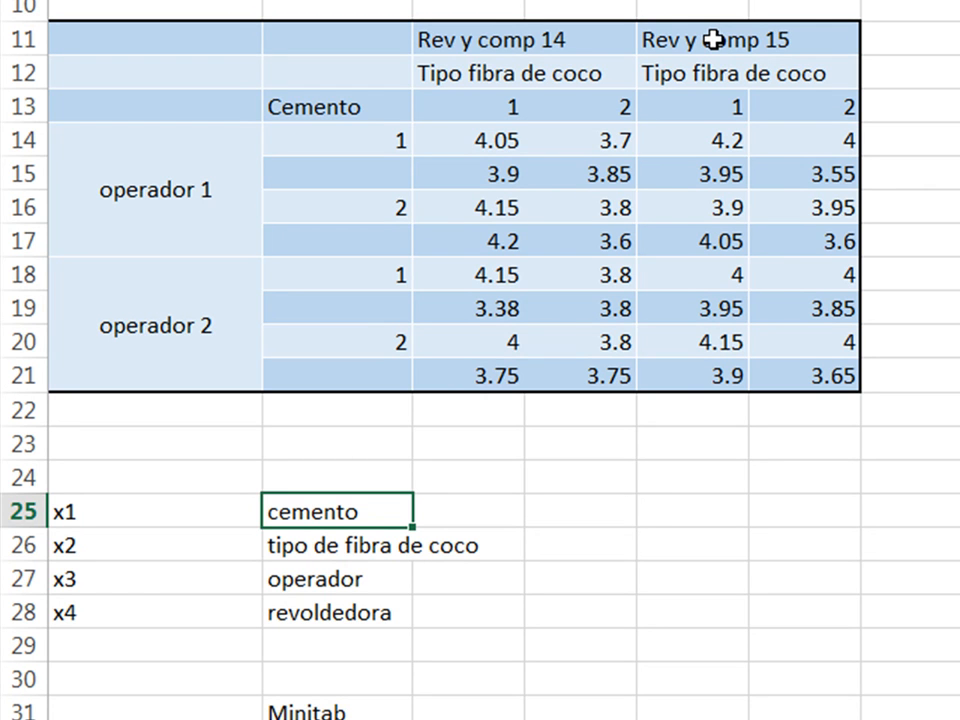
{"action": "key", "text": "Down"}
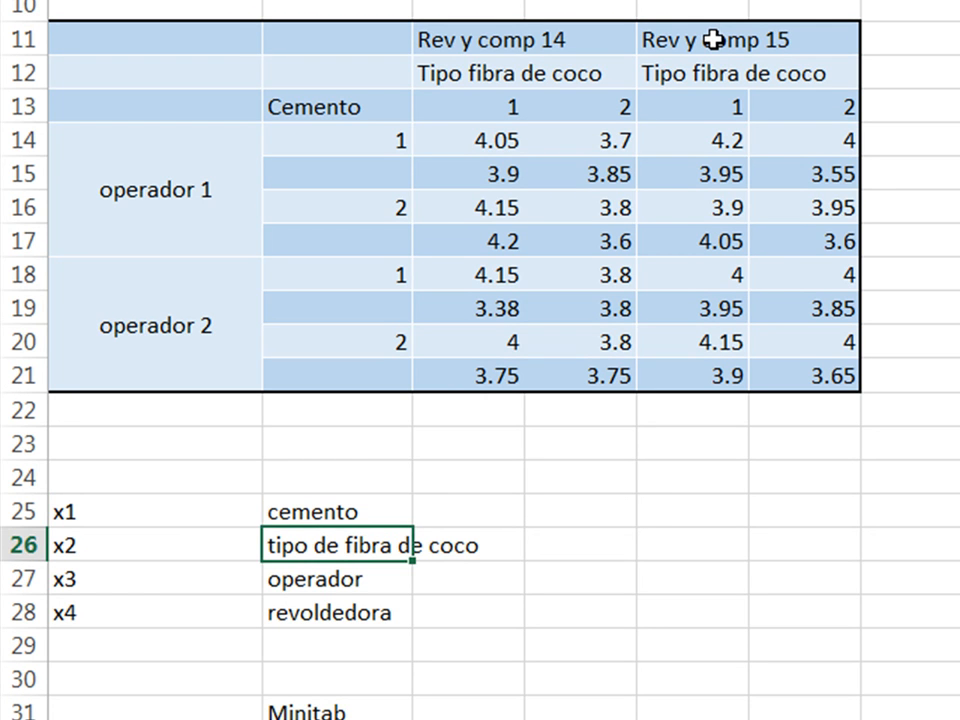
{"action": "key", "text": "Down"}
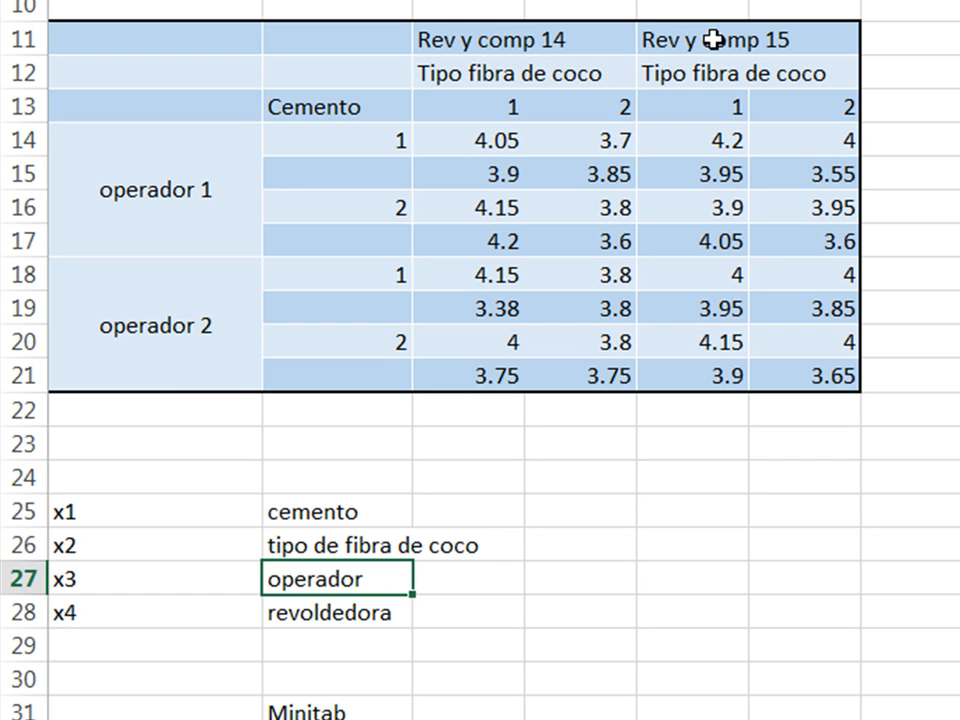
{"action": "key", "text": "Down"}
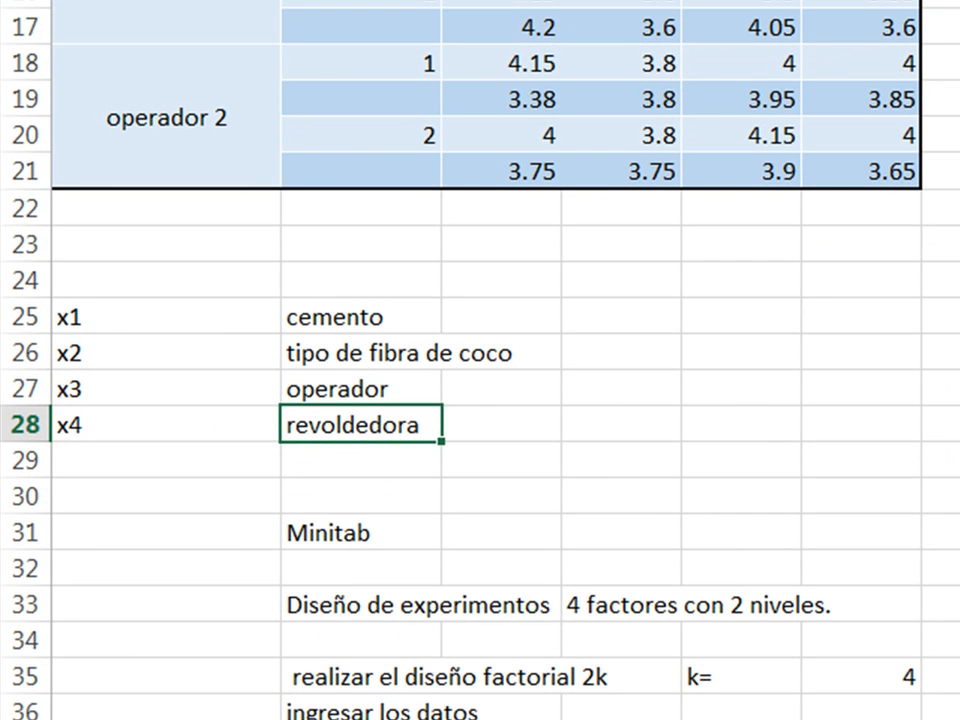
Review the Minitab notes on the experiment design with 4 factors and 2 levels.
{"action": "key", "text": "Down"}
{"action": "key", "text": "Down"}
{"action": "key", "text": "Down"}
{"action": "key", "text": "Down"}
{"action": "key", "text": "Down"}
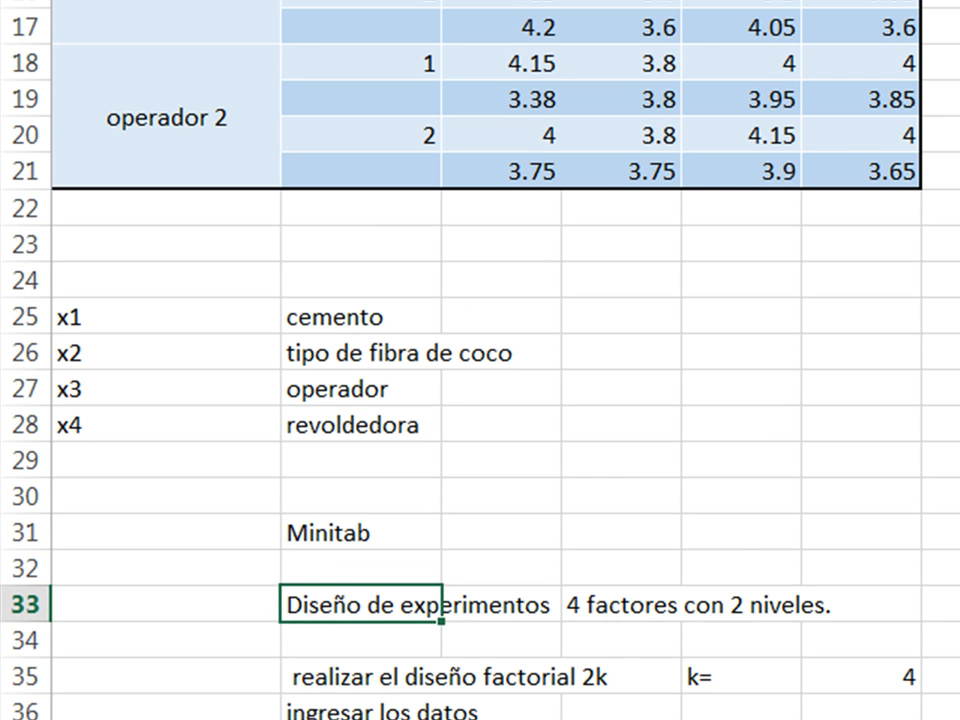
{"action": "key", "text": "Up"}
{"action": "key", "text": "Up"}
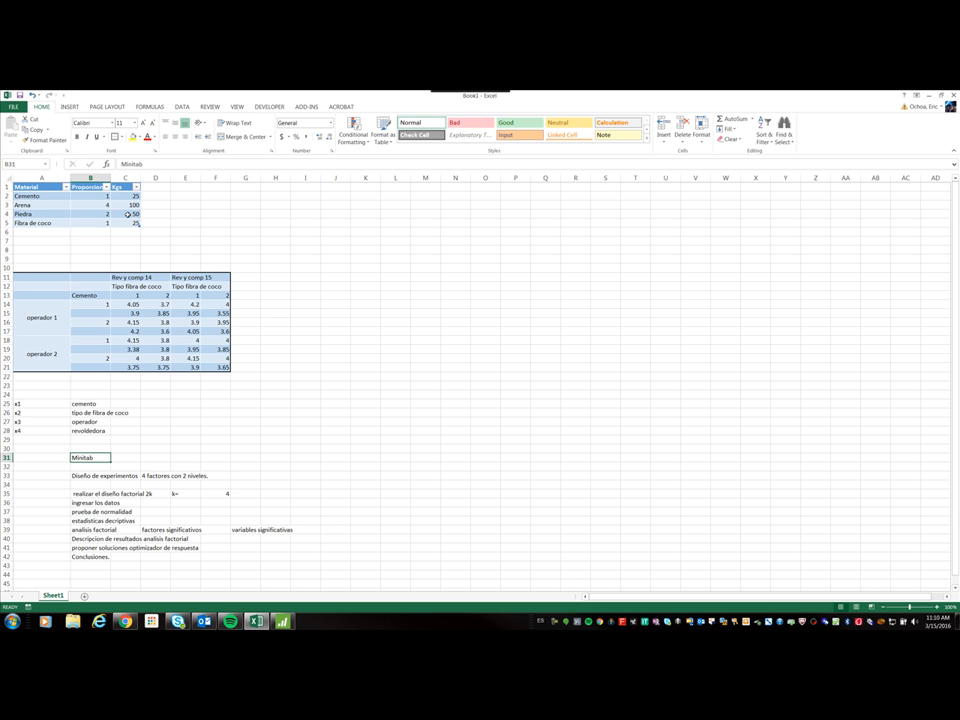
Switch to Minitab.
{"action": "left_click", "coordinate": [287, 623]}
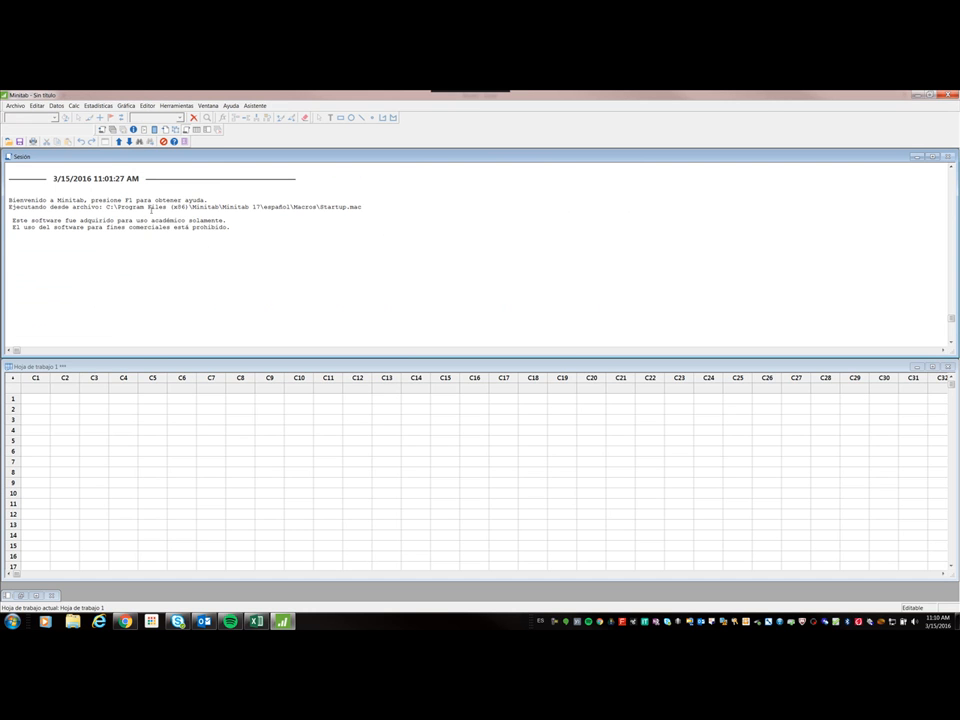
{"action": "left_click", "coordinate": [20, 106]}
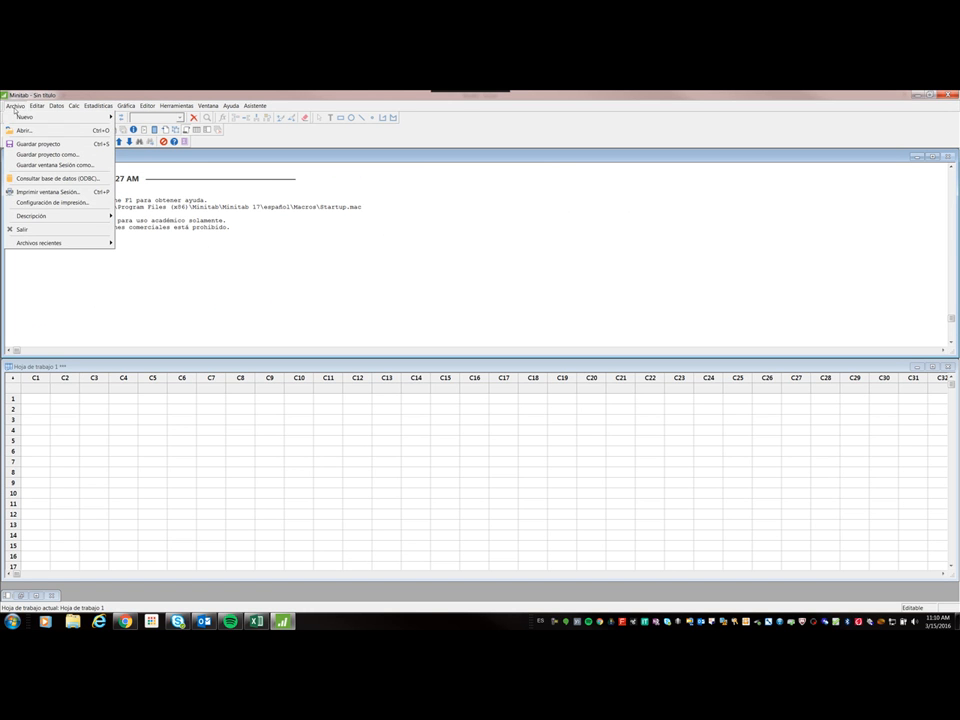
{"action": "mouse_move", "coordinate": [25, 117]}
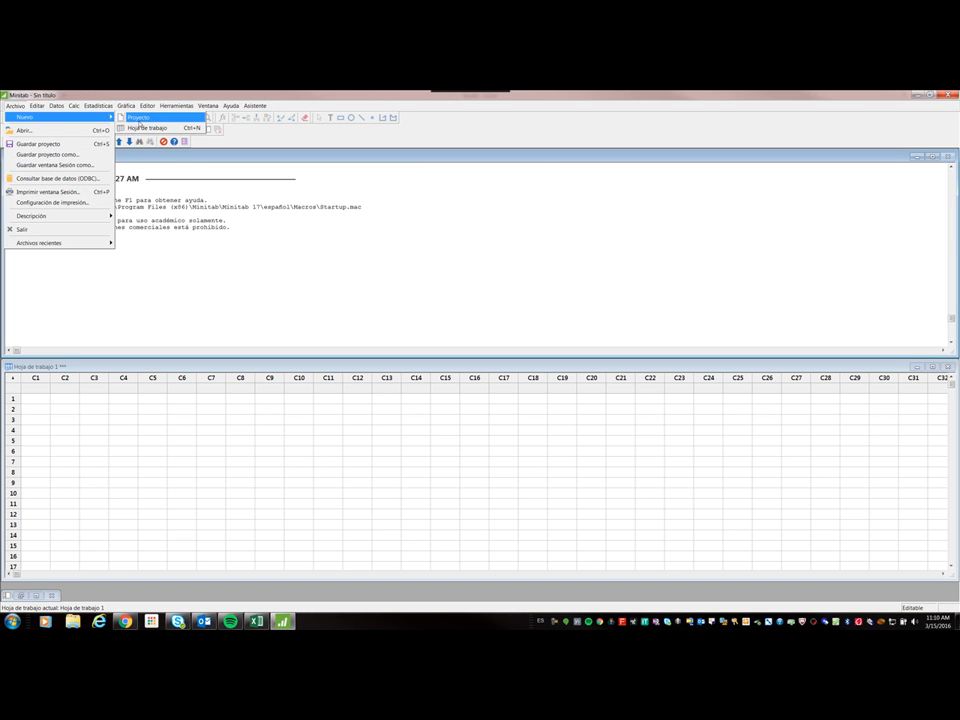
{"action": "left_click", "coordinate": [140, 117]}
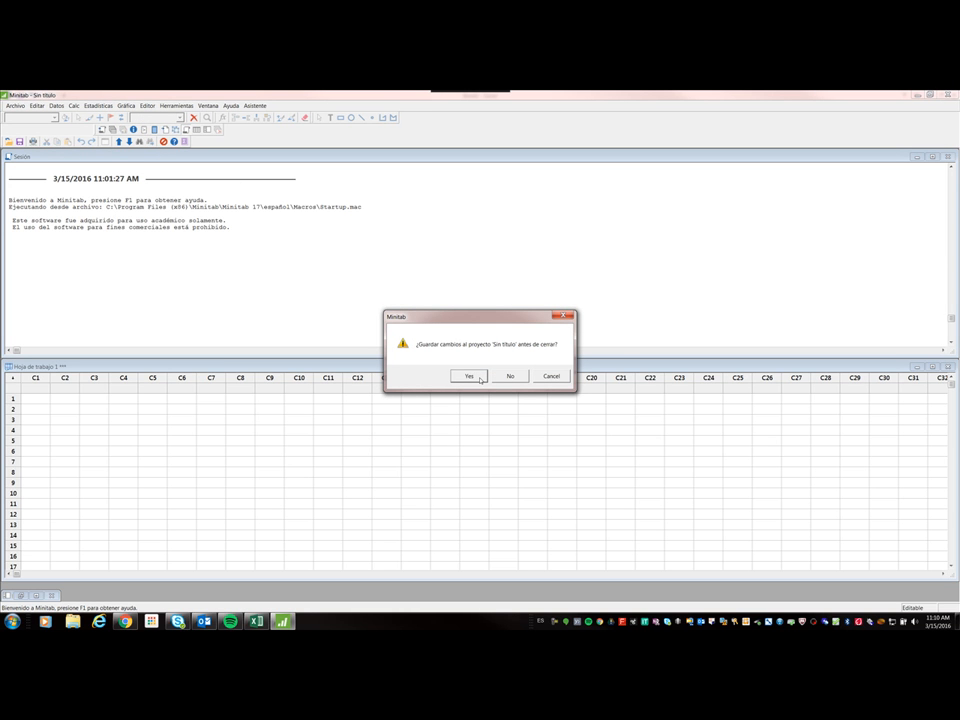
{"action": "left_click", "coordinate": [568, 316]}
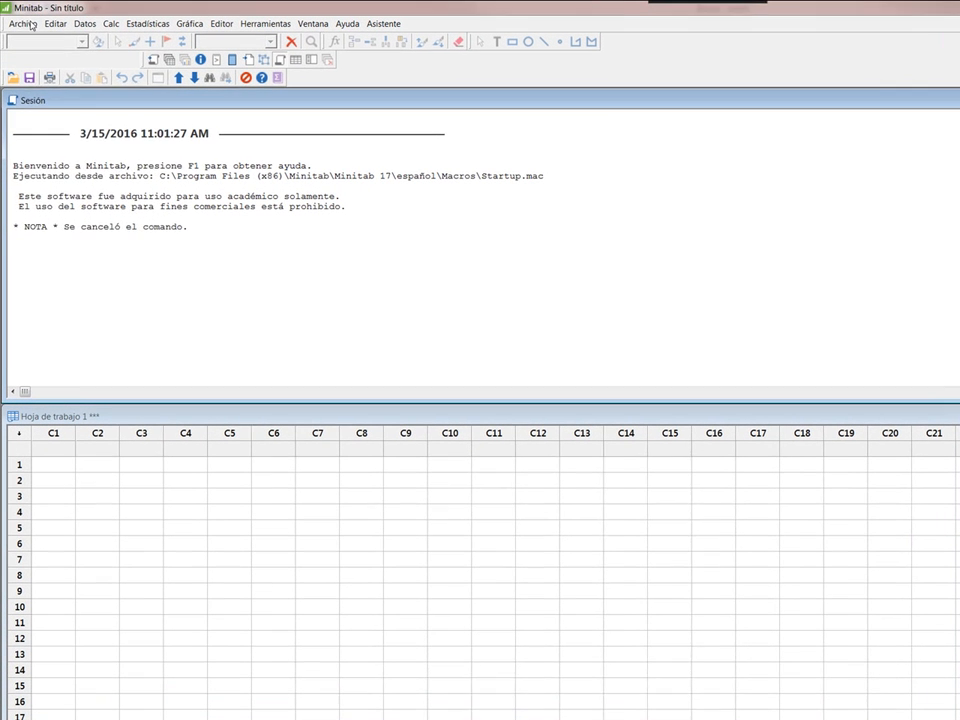
Save the project on the Desktop in MPJ format, naming it with the author's full name followed by "final".
{"action": "left_click", "coordinate": [30, 24]}
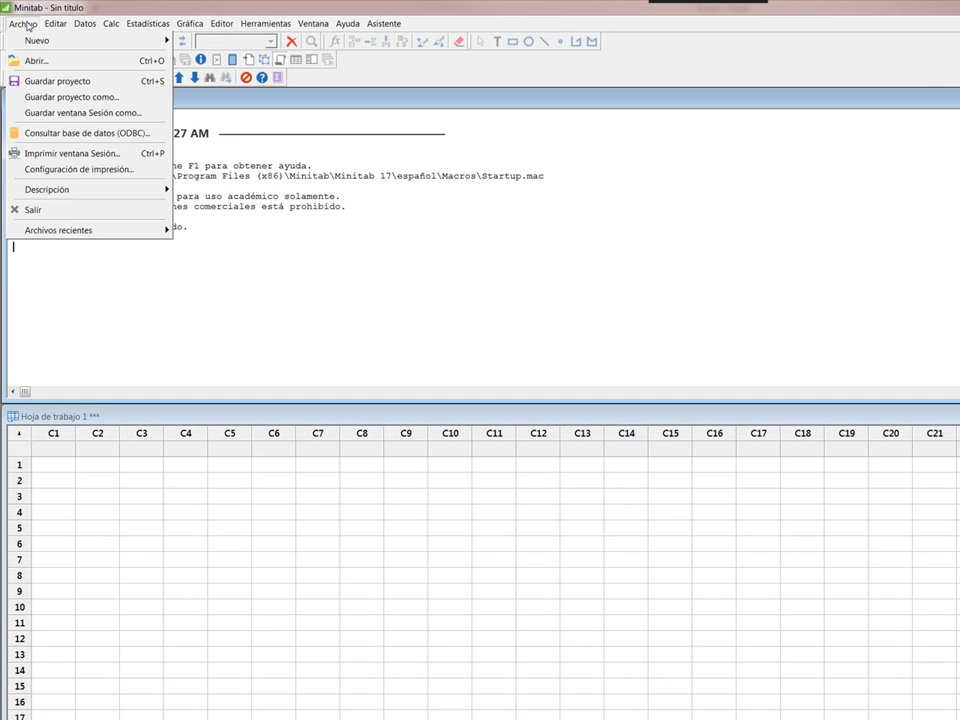
{"action": "left_click", "coordinate": [61, 83]}
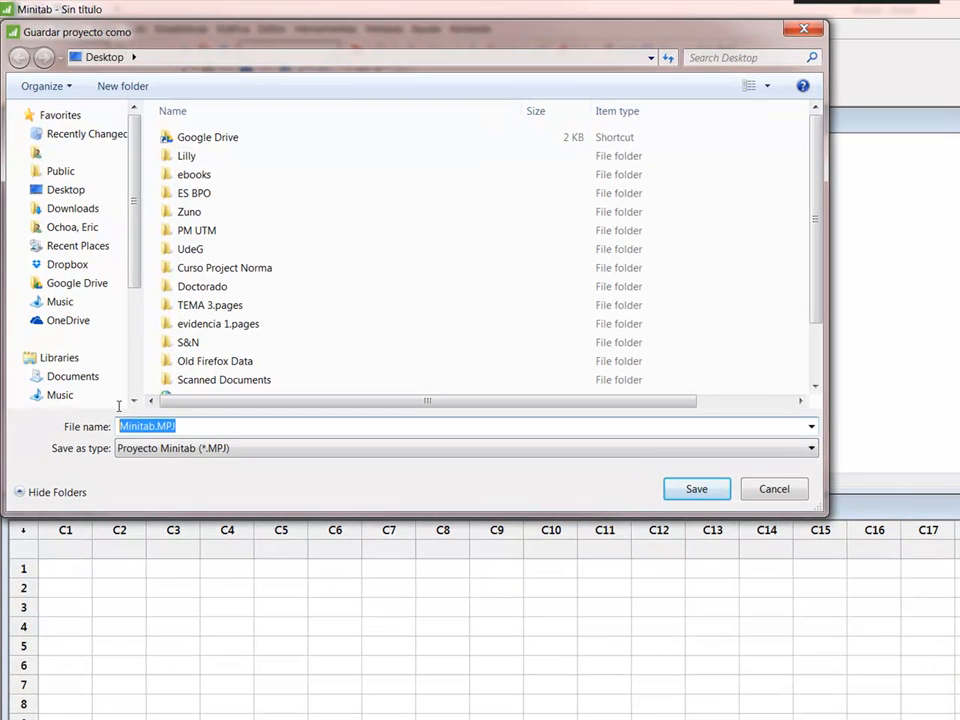
{"action": "key", "text": "BackSpace"}
{"action": "type", "text": "och"}
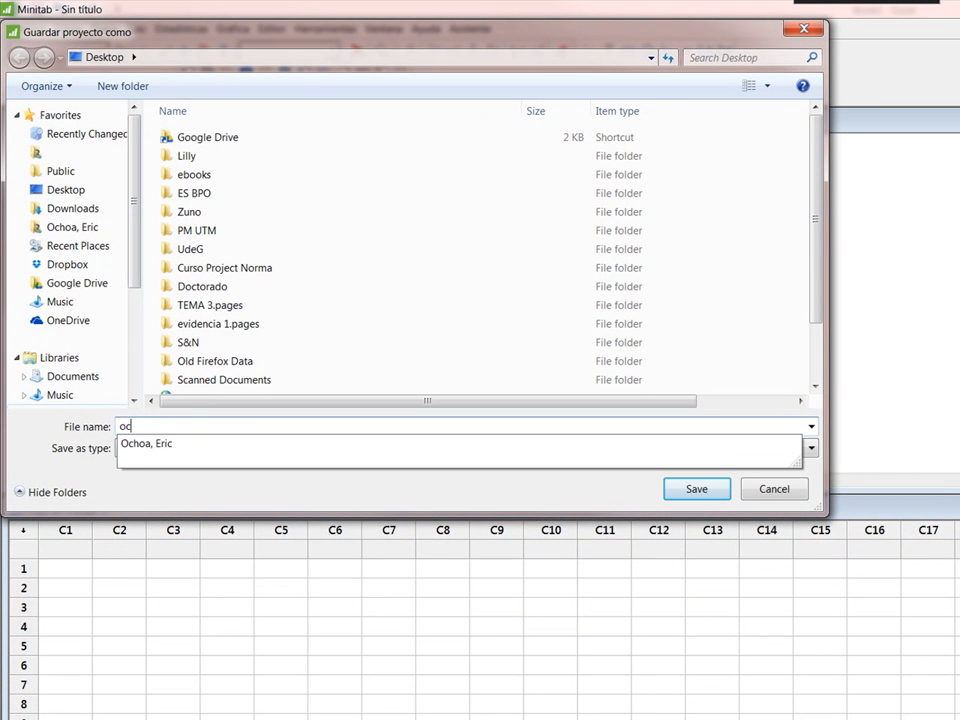
{"action": "key", "text": "Down"}
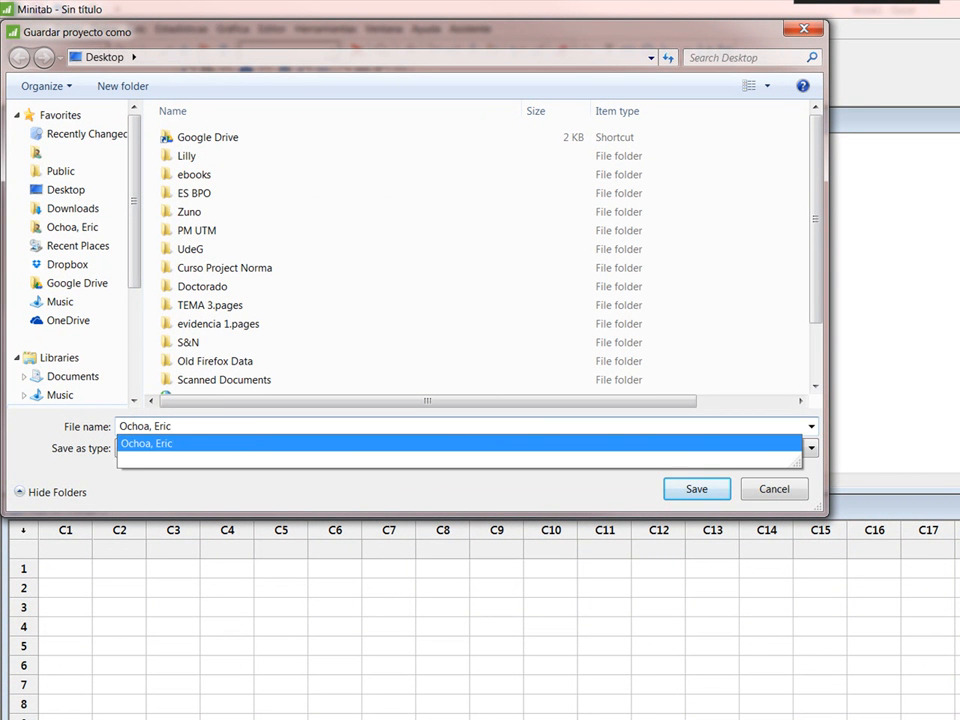
{"action": "key", "text": "Return"}
{"action": "type", "text": "final"}
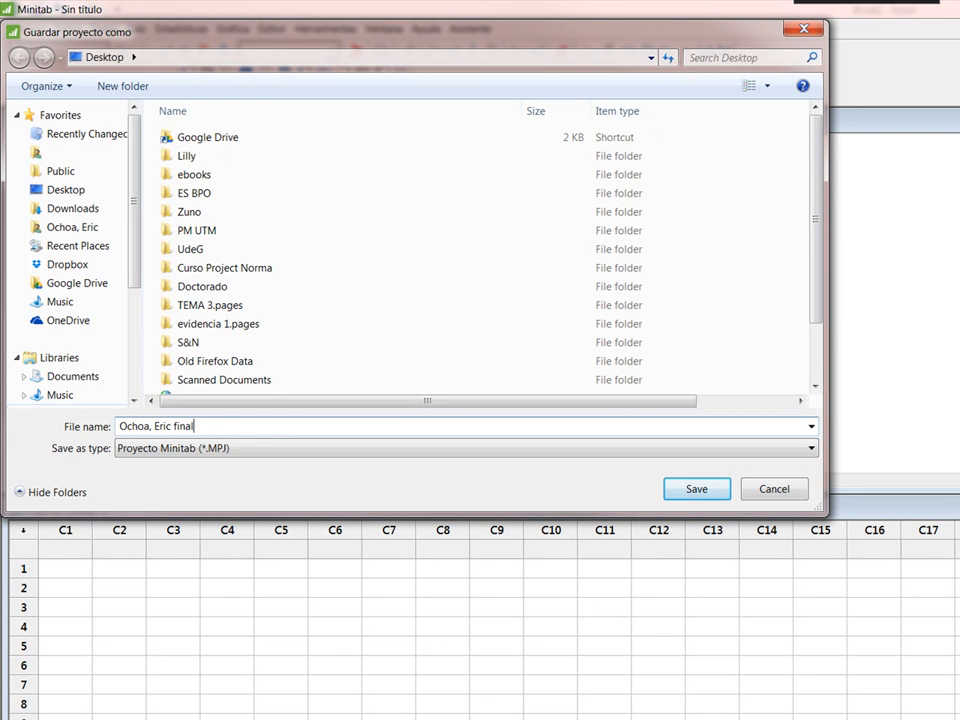
{"action": "left_click", "coordinate": [684, 496]}
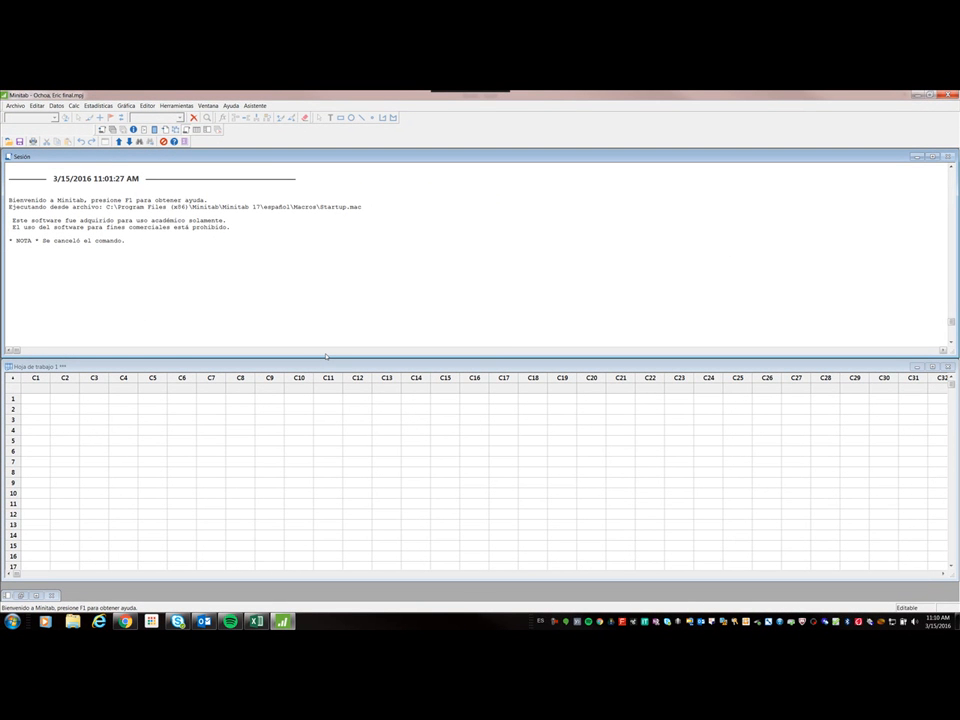
Start creating a 2-level factorial design with default generators and set the number of factors to 4.
{"action": "left_click", "coordinate": [98, 106]}
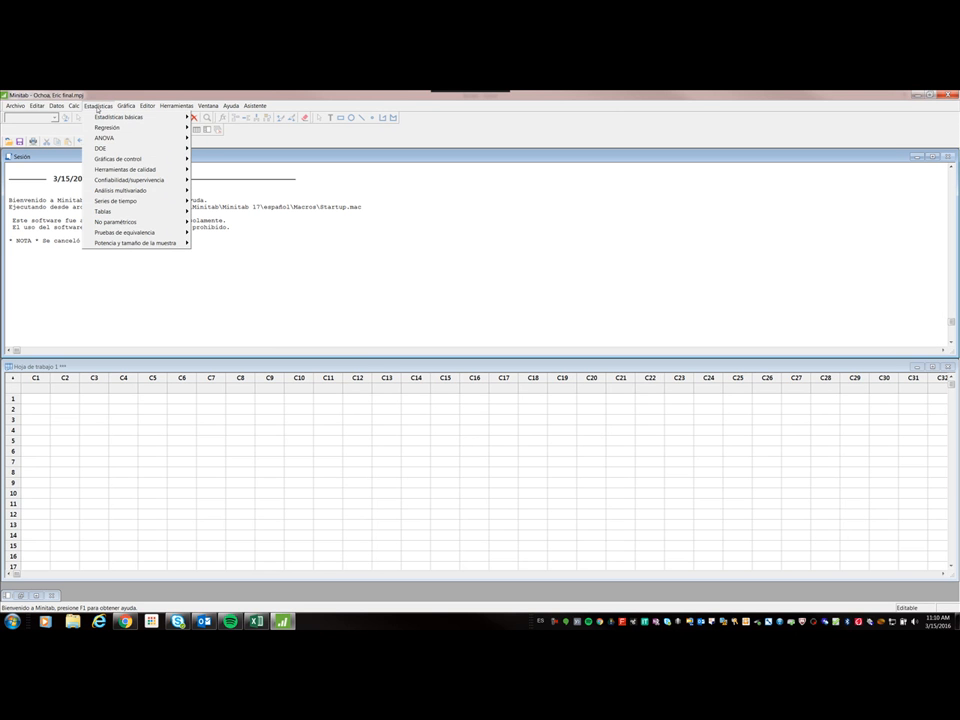
{"action": "mouse_move", "coordinate": [110, 150]}
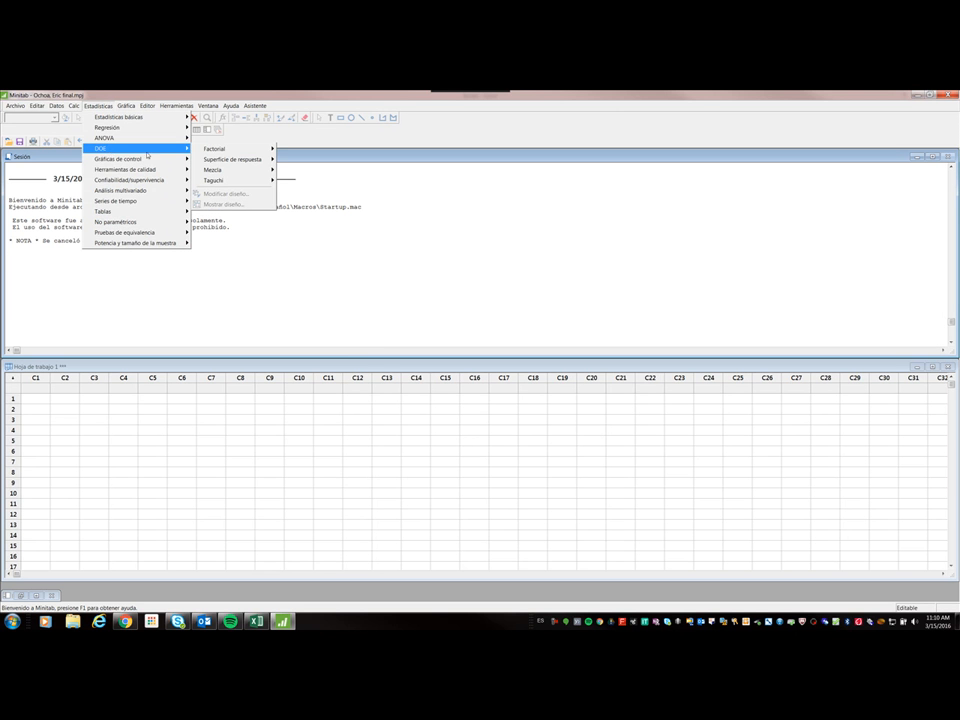
{"action": "mouse_move", "coordinate": [215, 148]}
{"action": "left_click", "coordinate": [350, 148]}
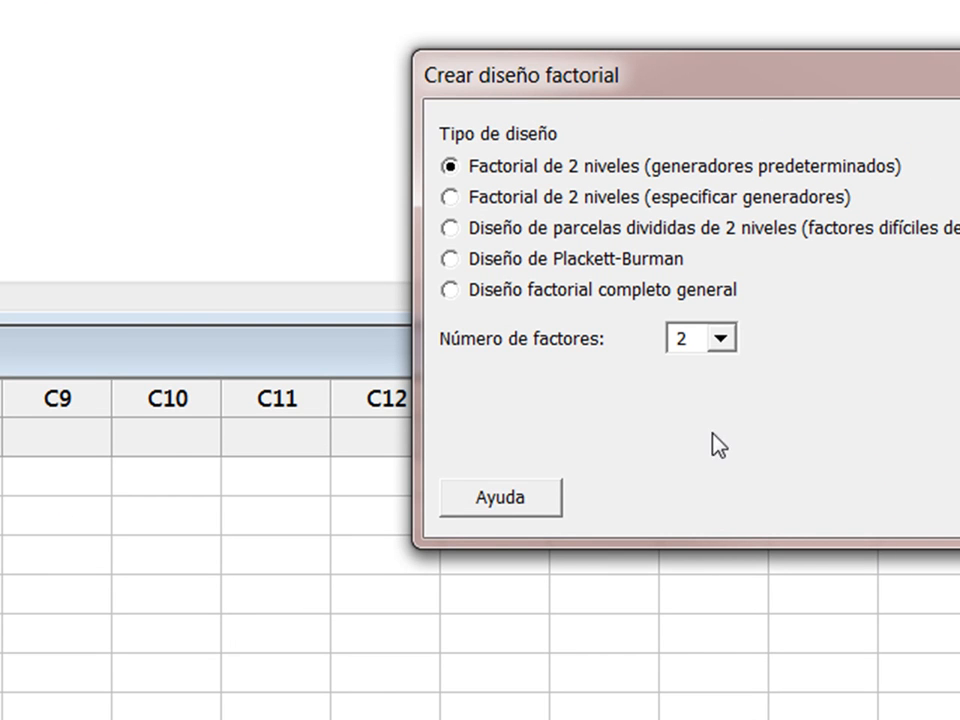
{"action": "left_click", "coordinate": [720, 340]}
{"action": "left_click", "coordinate": [688, 414]}
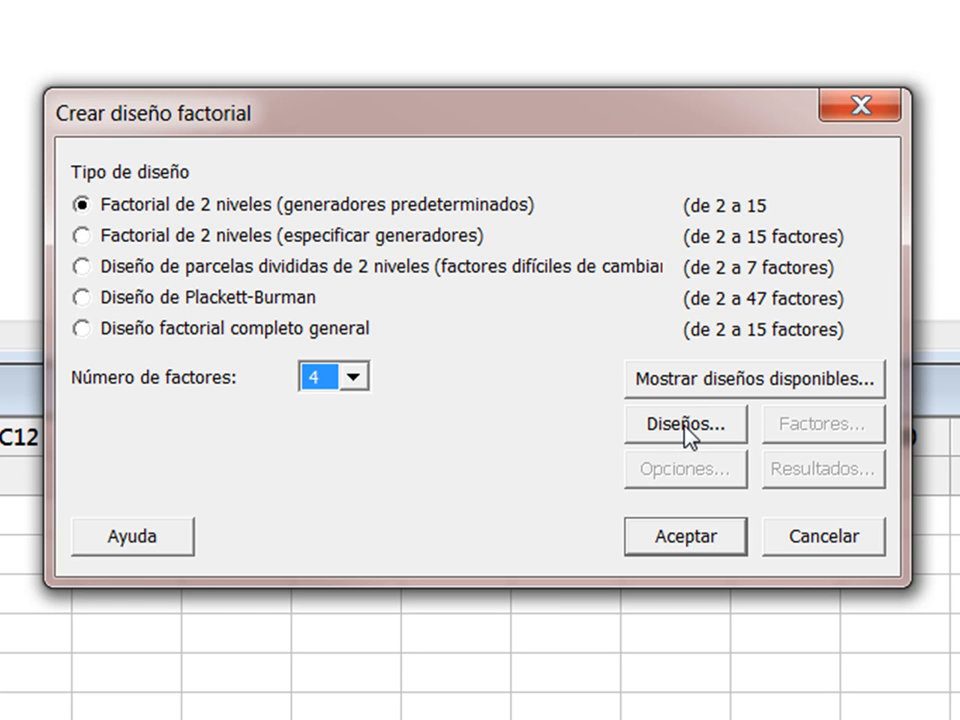
Choose the full factorial design with 16 runs (2^4) for the four factors.
{"action": "left_click", "coordinate": [688, 428]}
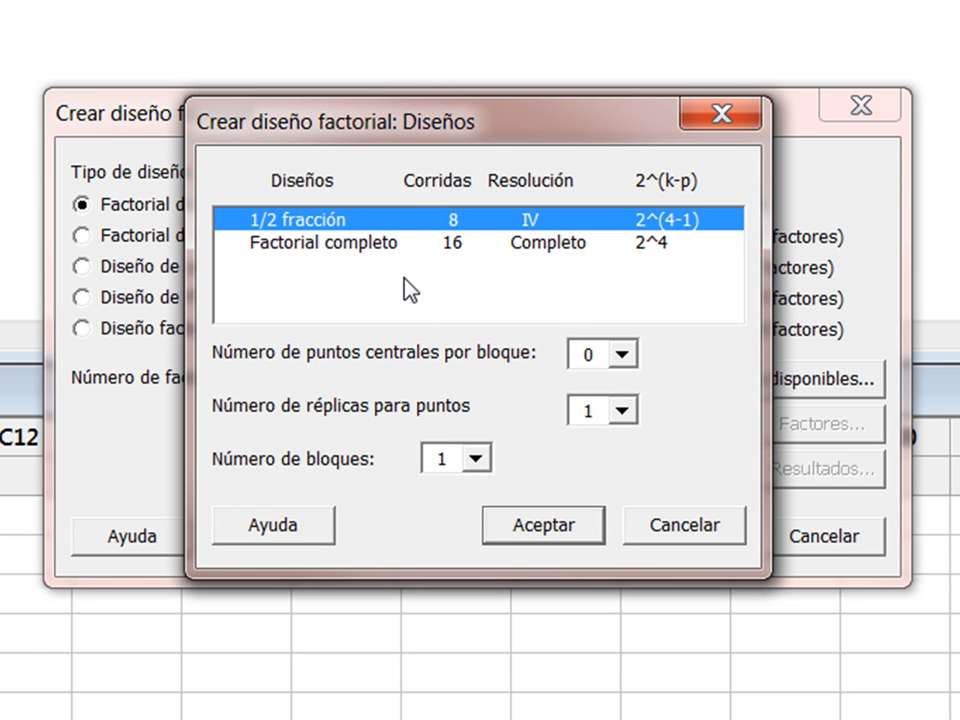
{"action": "left_click", "coordinate": [426, 243]}
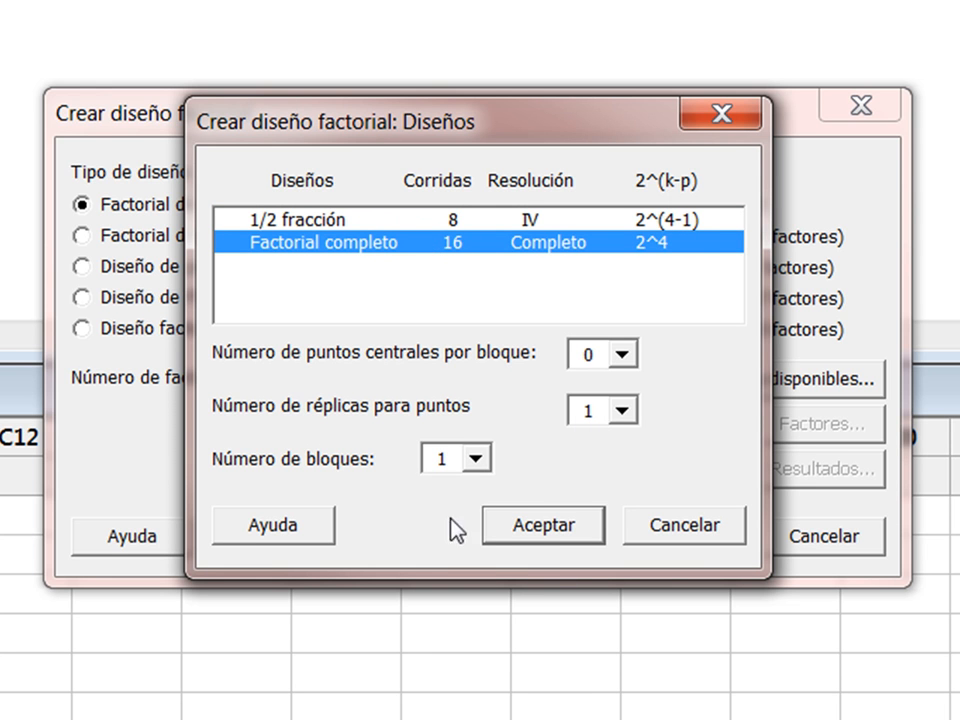
{"action": "left_click", "coordinate": [553, 527]}
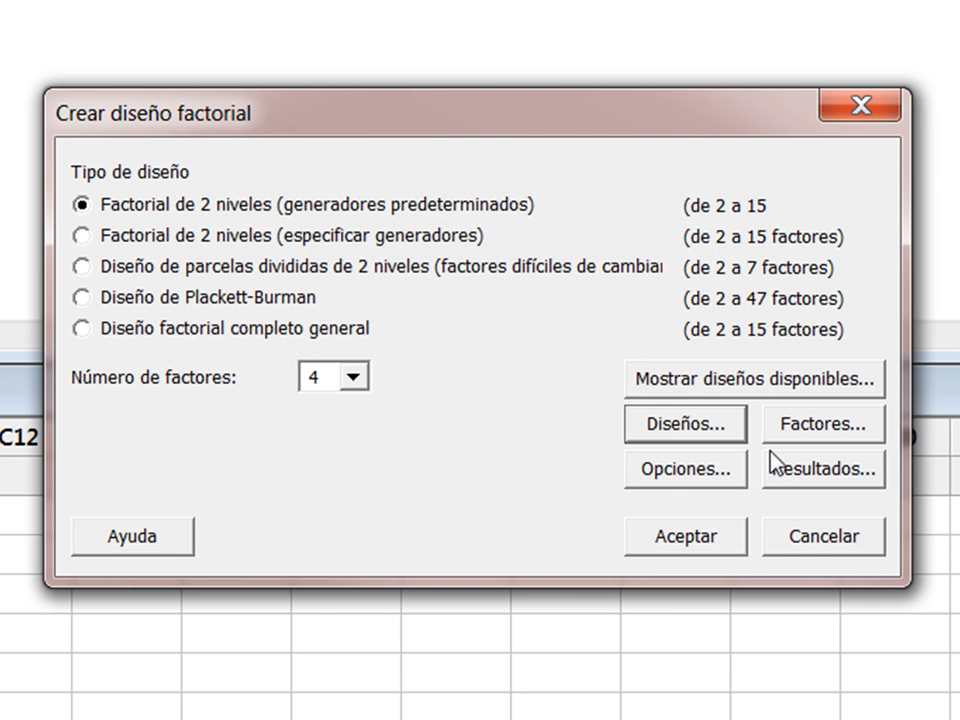
Name factors A to D of the design cemento, fibra de coco, operador and revolvedora.
{"action": "left_click", "coordinate": [792, 427]}
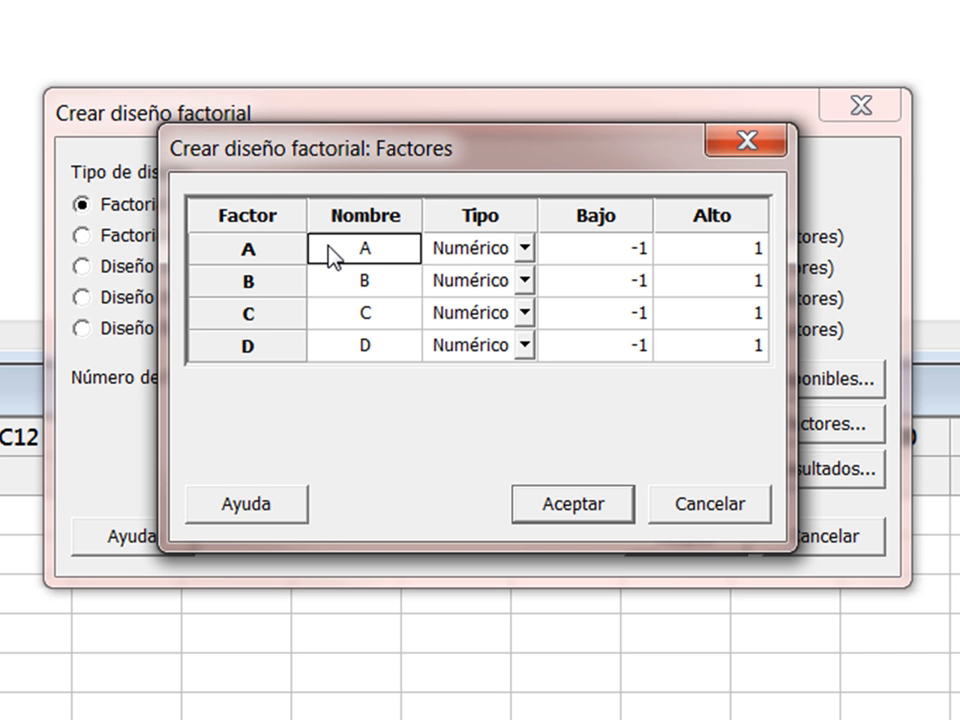
{"action": "type", "text": "cemento"}
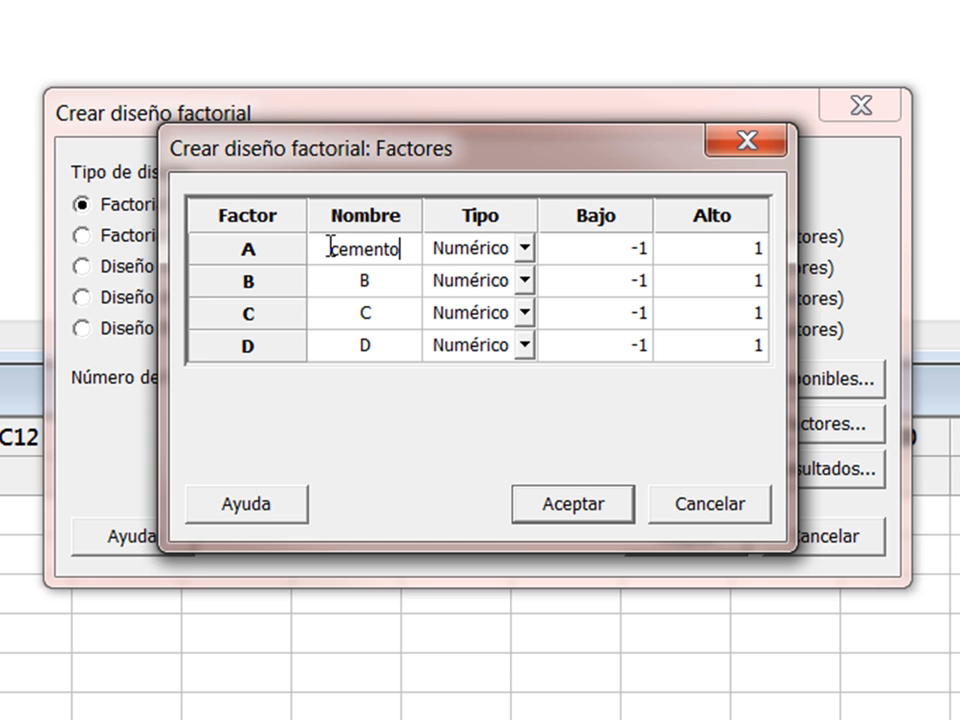
{"action": "left_click", "coordinate": [376, 292]}
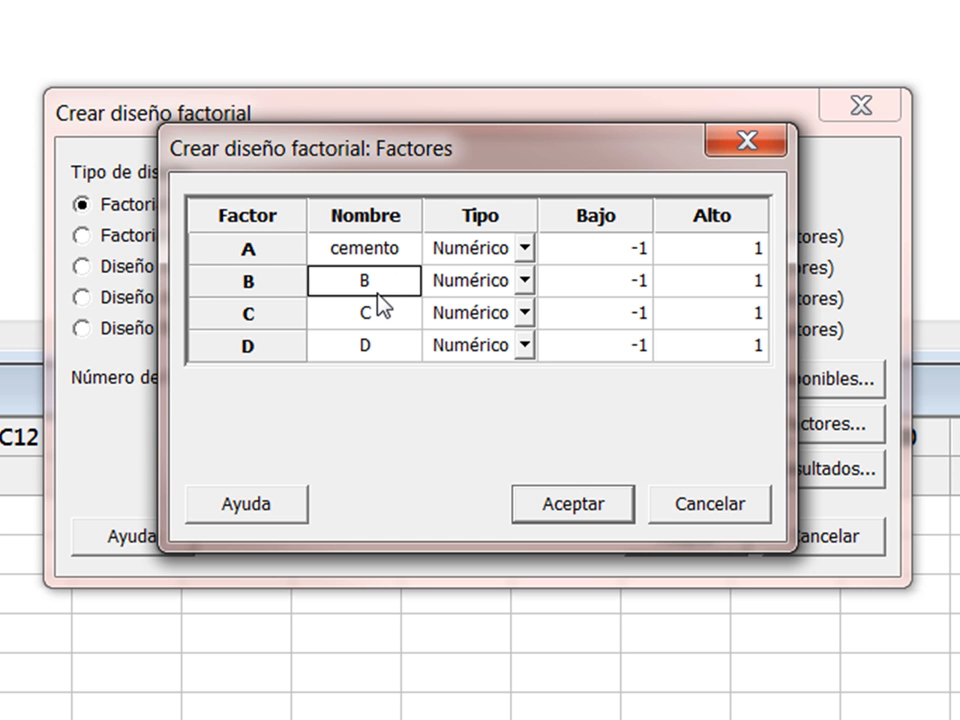
{"action": "type", "text": "fibra de coco"}
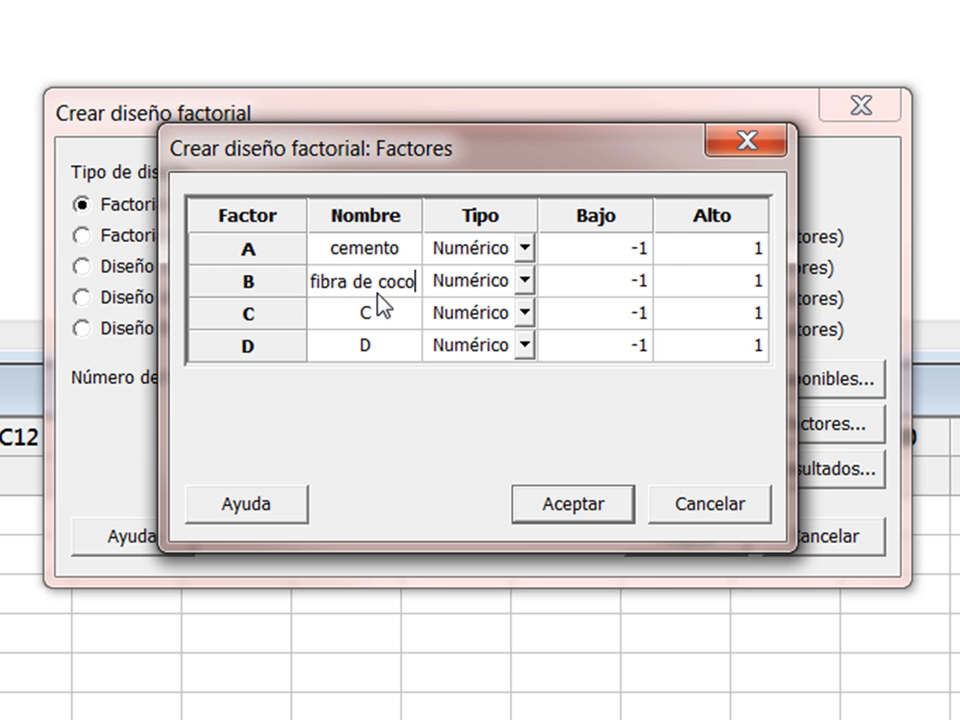
{"action": "left_click", "coordinate": [357, 310]}
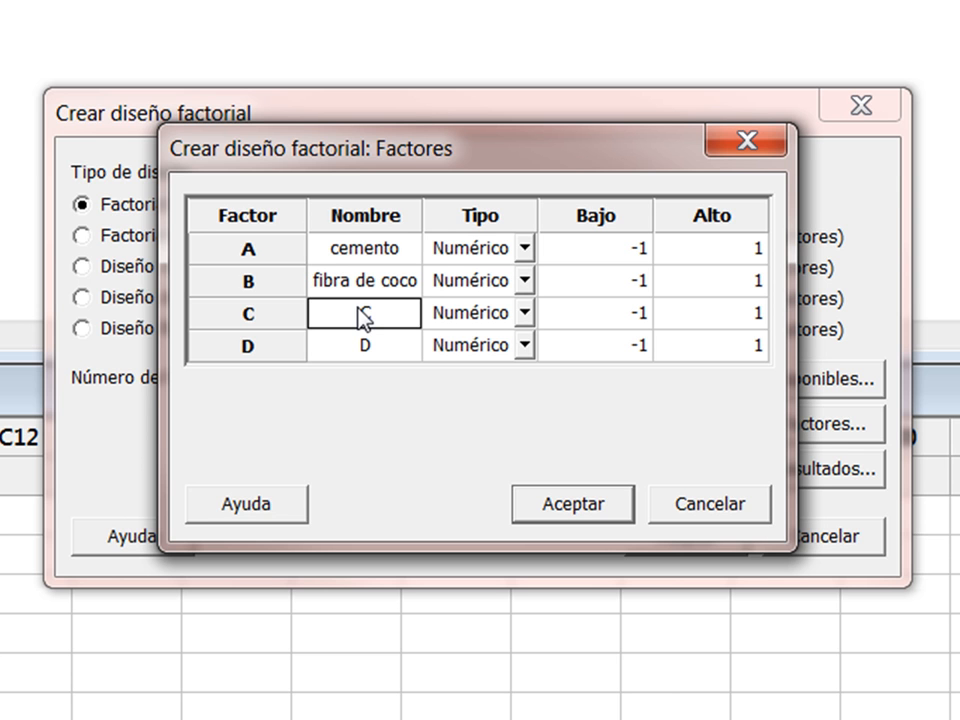
{"action": "type", "text": "operador"}
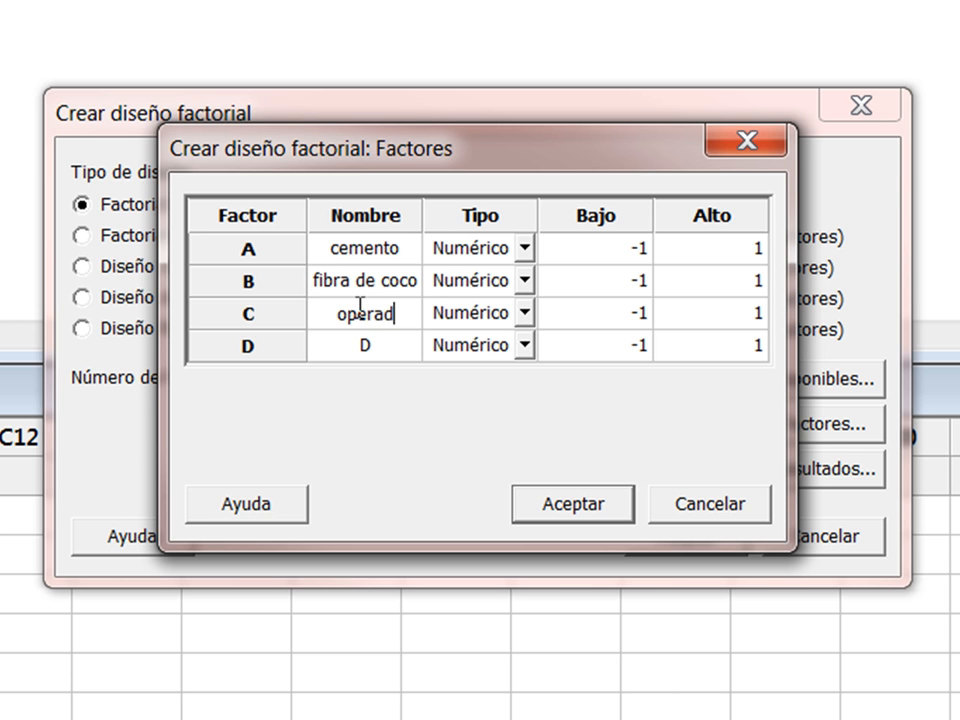
{"action": "left_click", "coordinate": [358, 357]}
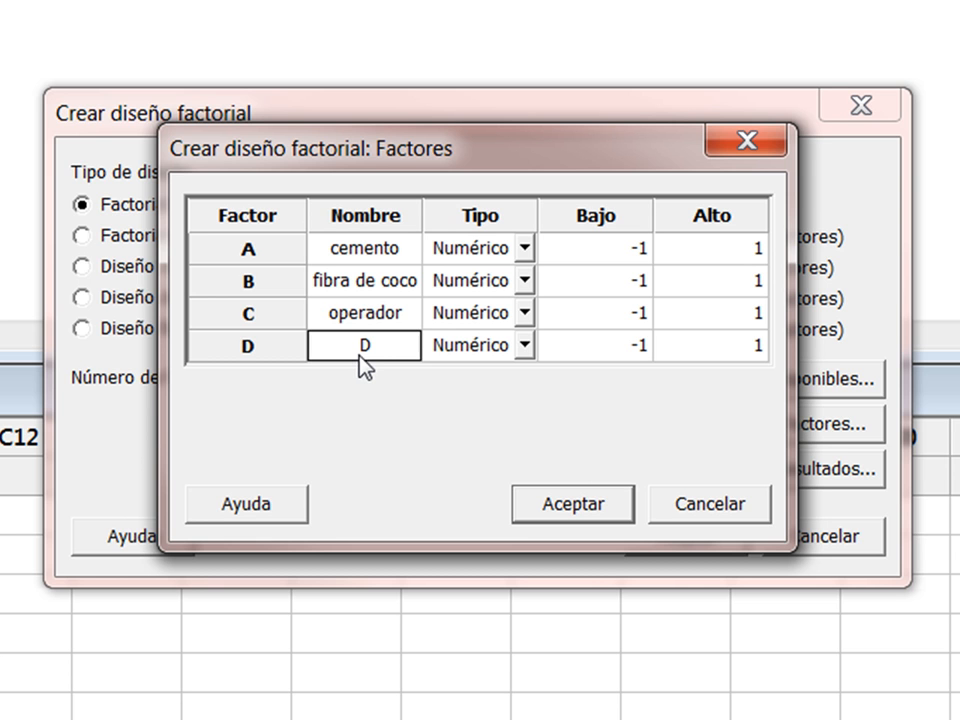
{"action": "type", "text": "re"}
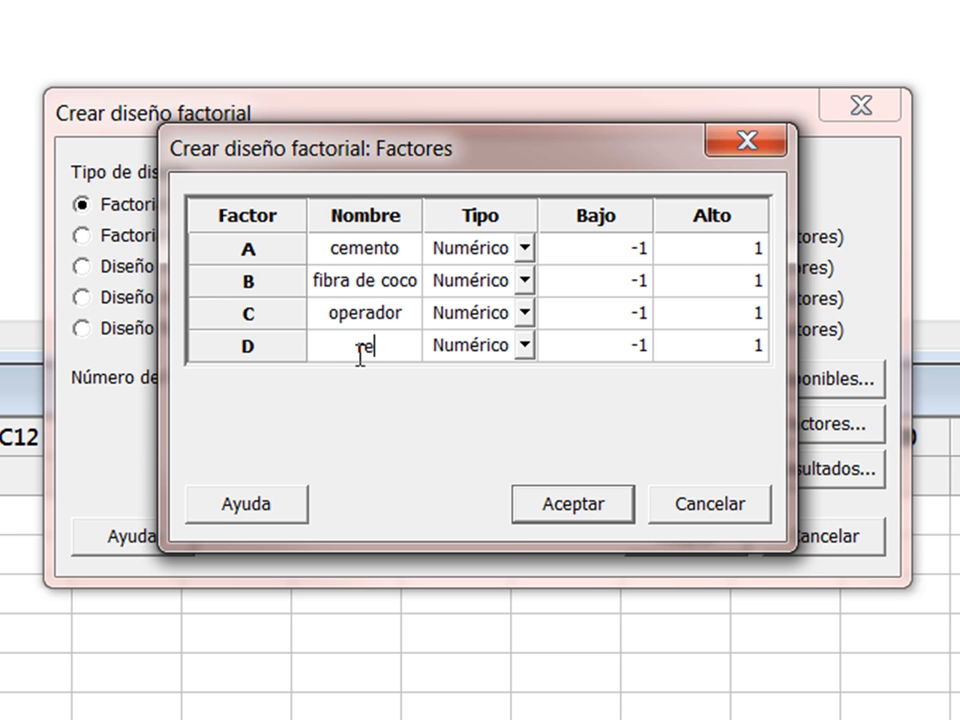
{"action": "type", "text": "volvedora"}
{"action": "left_click", "coordinate": [568, 512]}
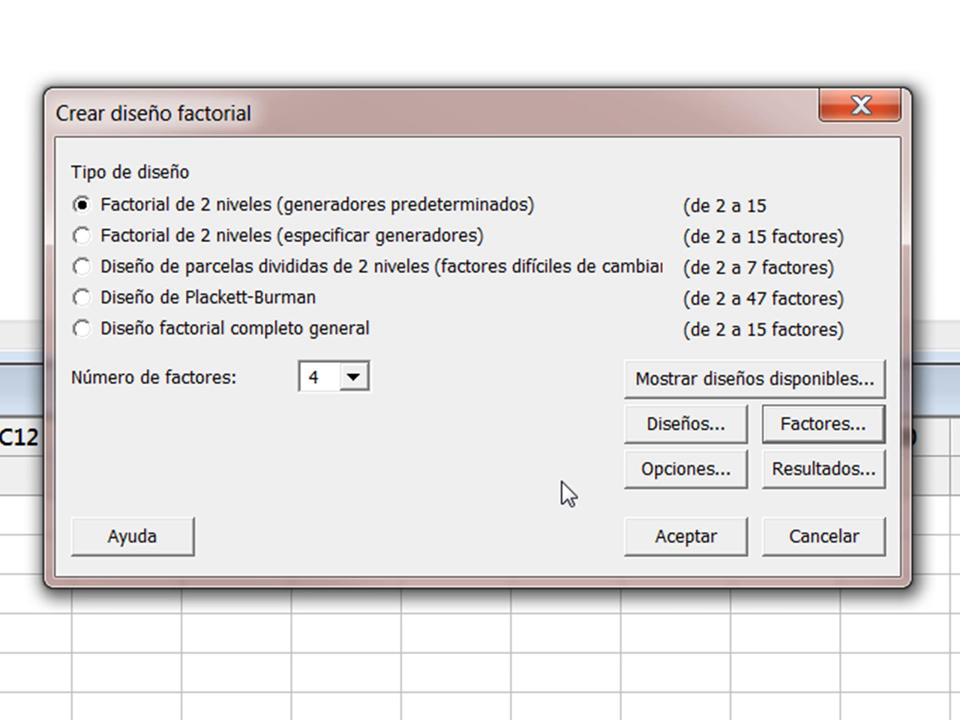
Set the printed results to summary table, alias table, design table and defining relation, and generate the design.
{"action": "left_click", "coordinate": [778, 480]}
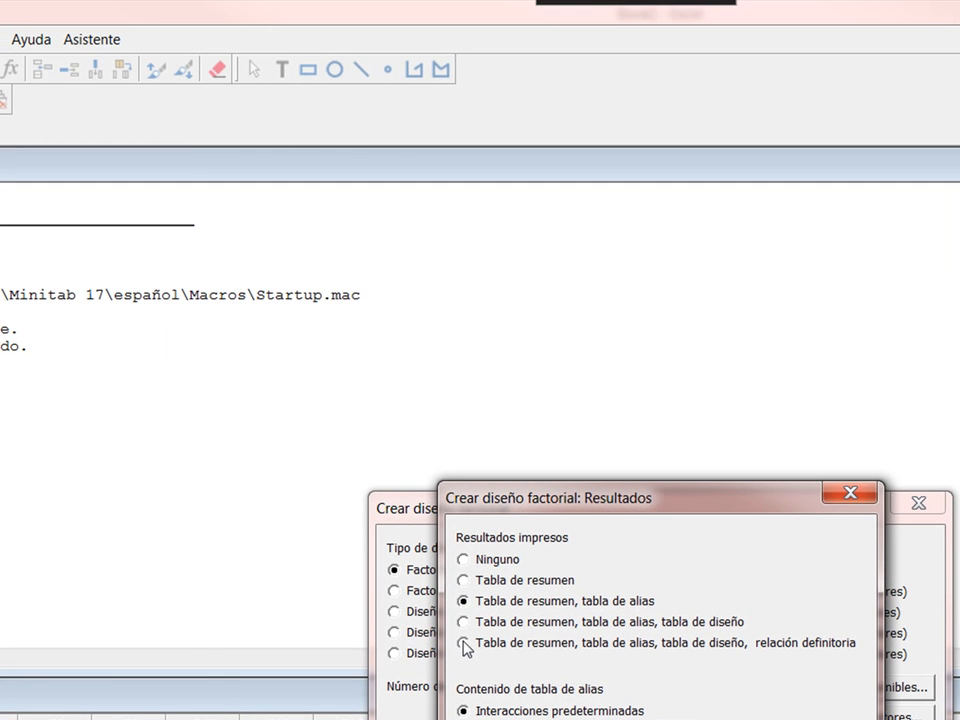
{"action": "left_click", "coordinate": [184, 313]}
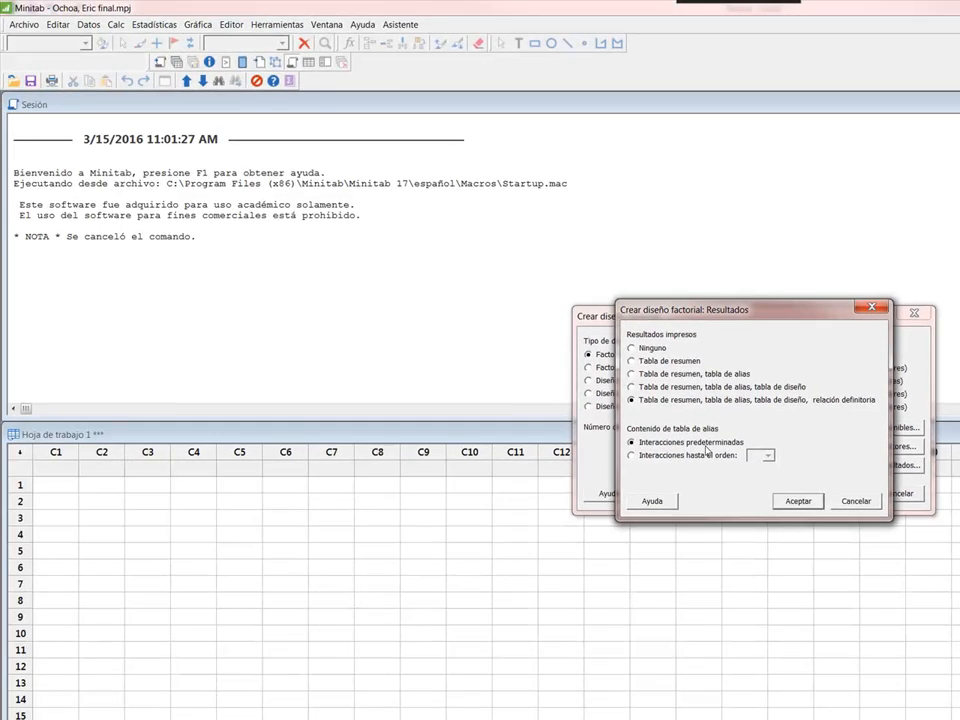
{"action": "left_click", "coordinate": [796, 504]}
{"action": "left_click", "coordinate": [843, 494]}
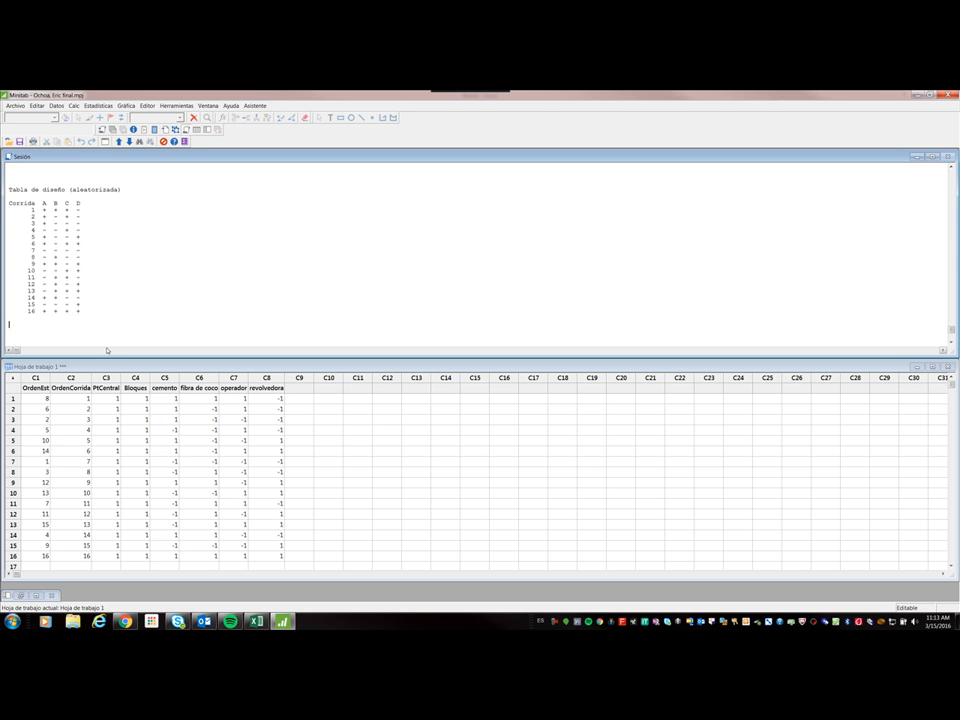
Name worksheet column C9 "Peso".
{"action": "left_click", "coordinate": [292, 389]}
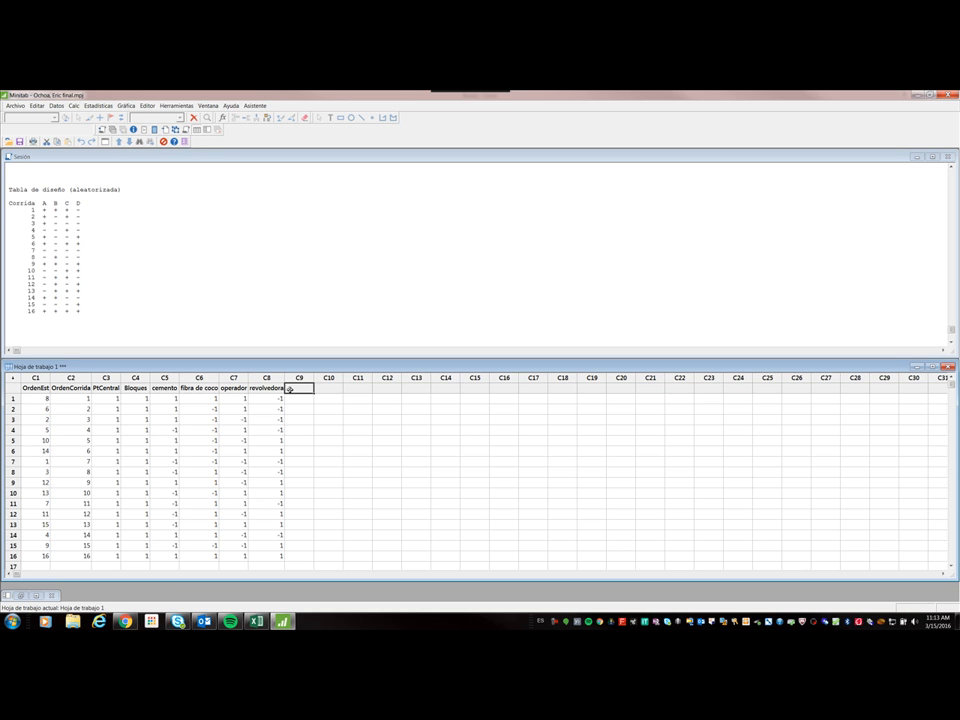
{"action": "type", "text": "peso"}
{"action": "key", "text": "Return"}
Copy the weights in C14:C21 of the Excel data table into Minitab's Peso column, starting at row 1.
{"action": "left_click", "coordinate": [256, 621]}
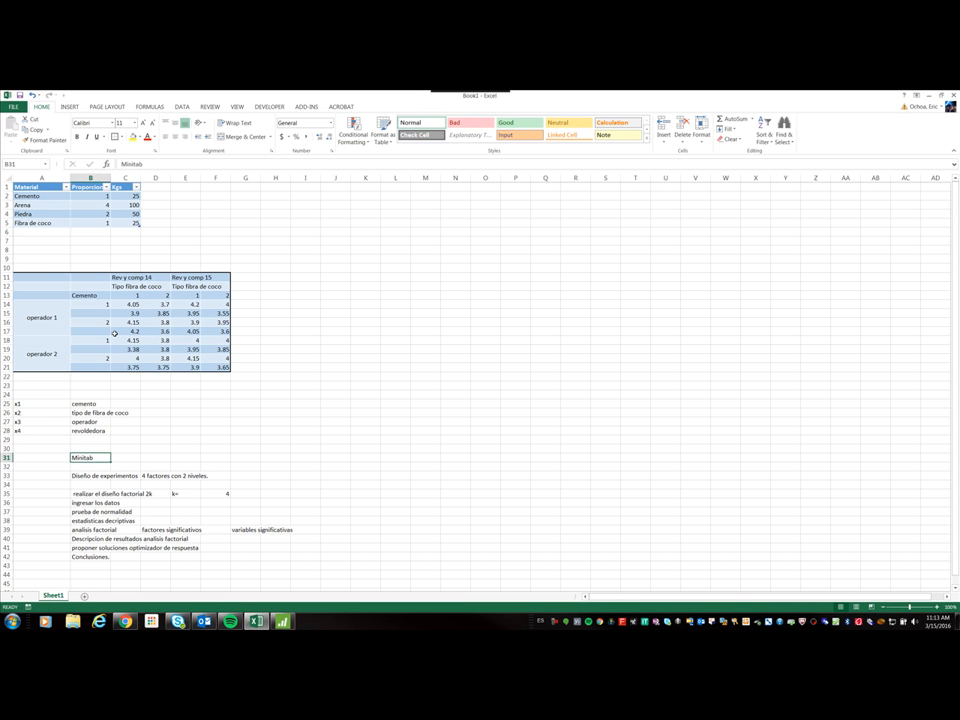
{"action": "left_click", "coordinate": [452, 368]}
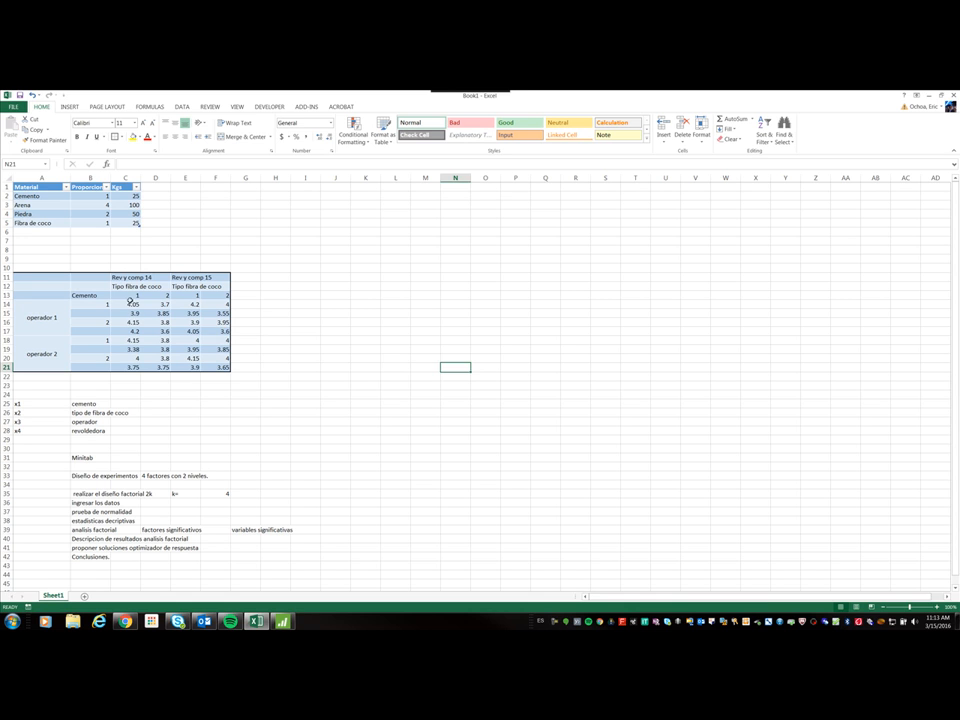
{"action": "left_click_drag", "start_coordinate": [128, 304], "coordinate": [136, 366]}
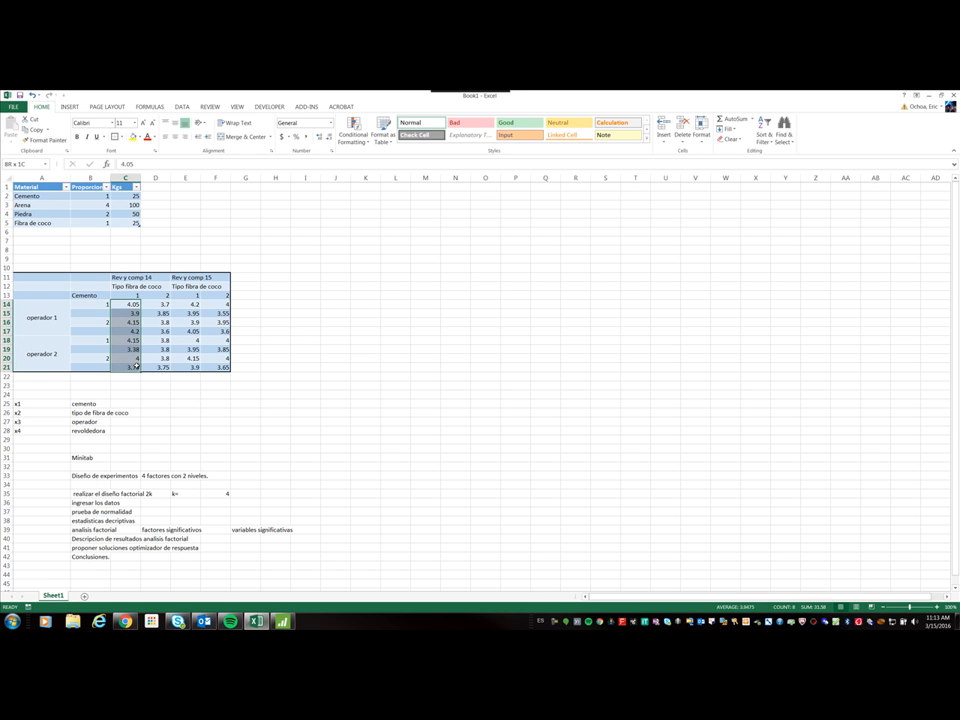
{"action": "key", "text": "ctrl+c"}
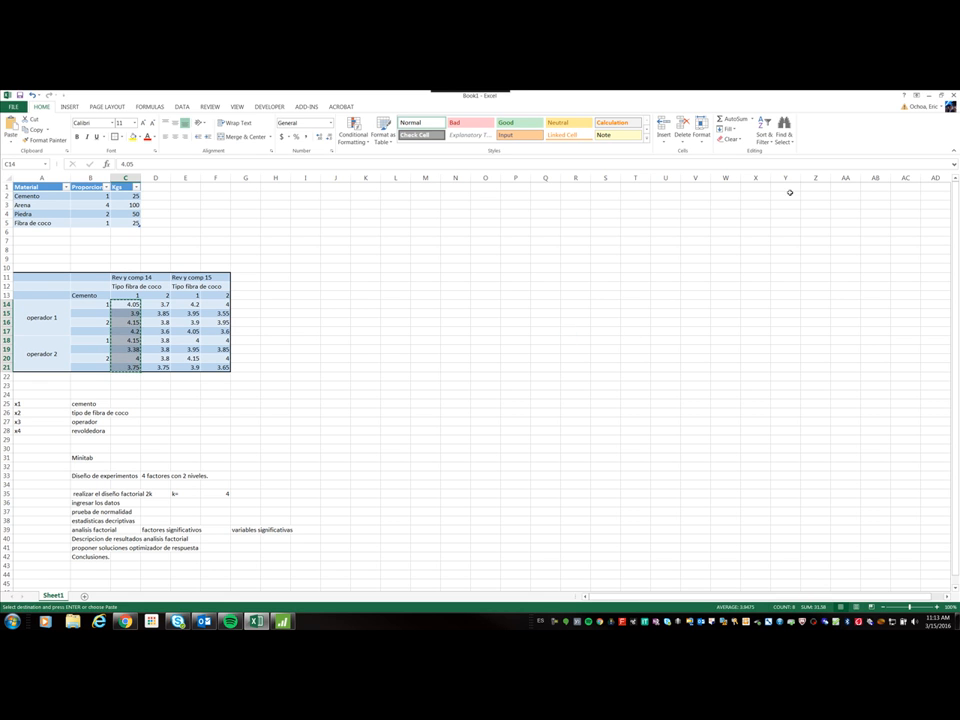
{"action": "left_click_drag", "start_coordinate": [841, 99], "coordinate": [0, 226]}
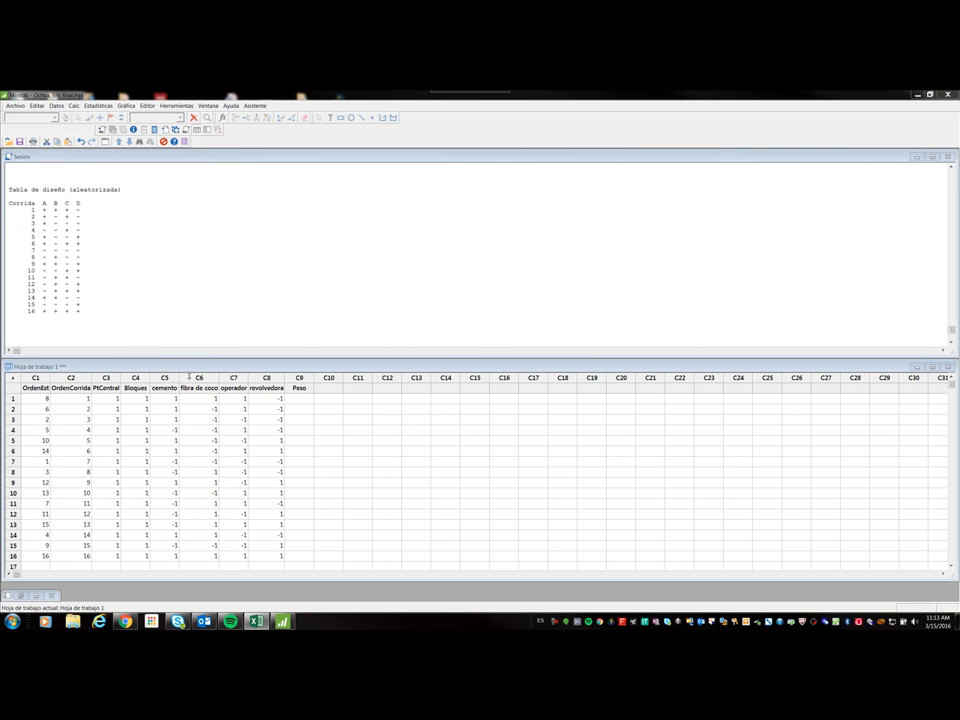
{"action": "left_click", "coordinate": [298, 398]}
{"action": "key", "text": "ctrl+v"}
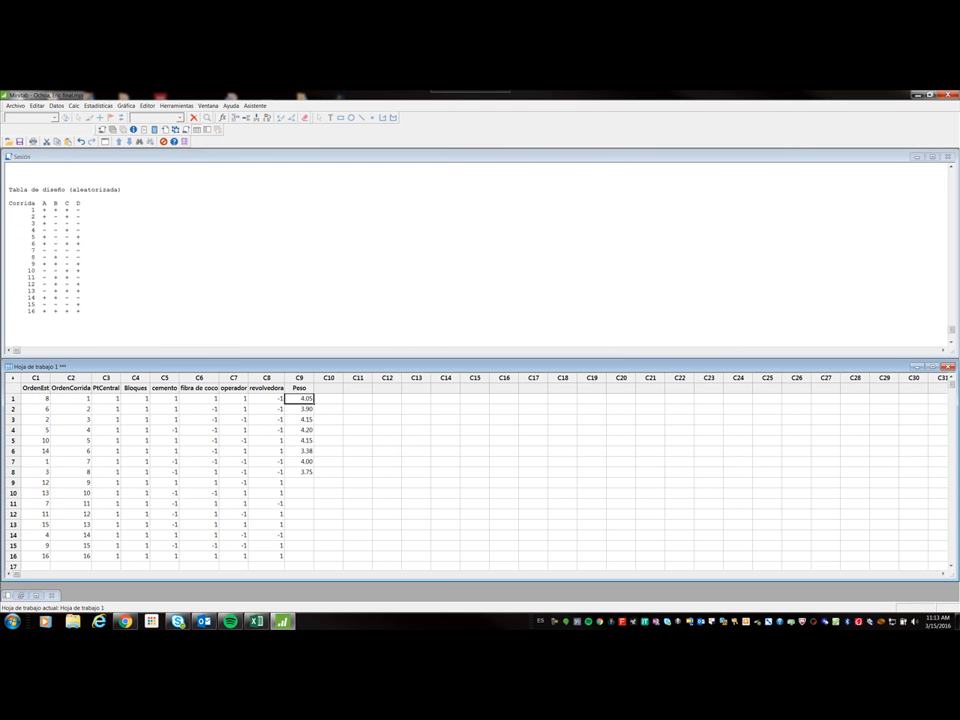
Copy the weights in D14:D21 from Excel into Minitab's Peso column, starting at row 9.
{"action": "key", "text": "alt+Tab"}
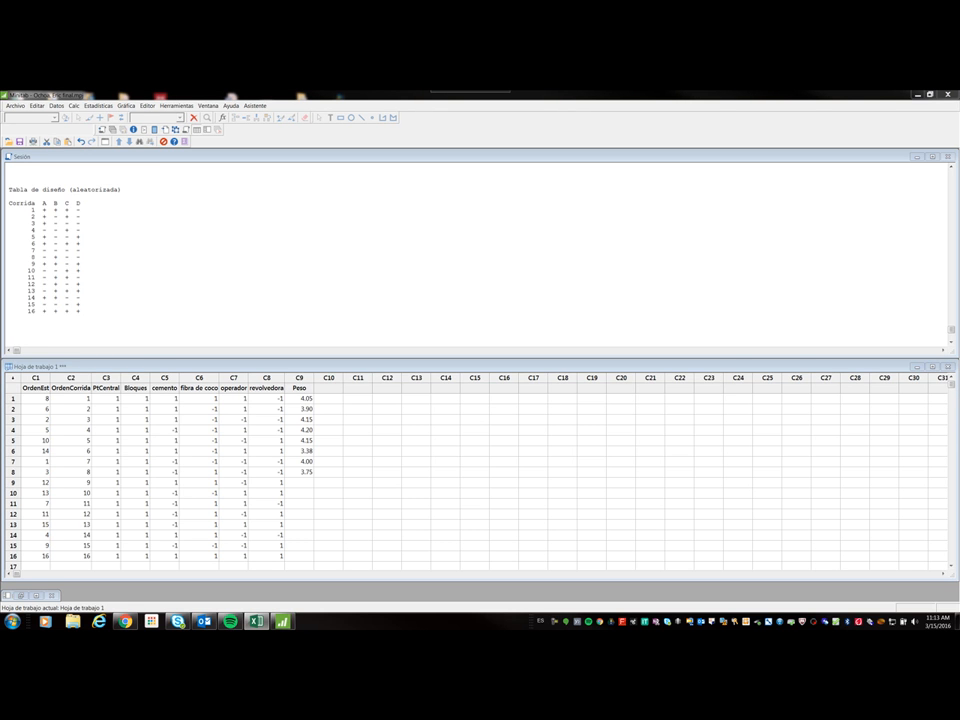
{"action": "mouse_move", "coordinate": [559, 381]}
{"action": "left_mouse_down"}
{"action": "mouse_move", "coordinate": [560, 422]}
{"action": "mouse_move", "coordinate": [560, 404]}
{"action": "left_mouse_up"}
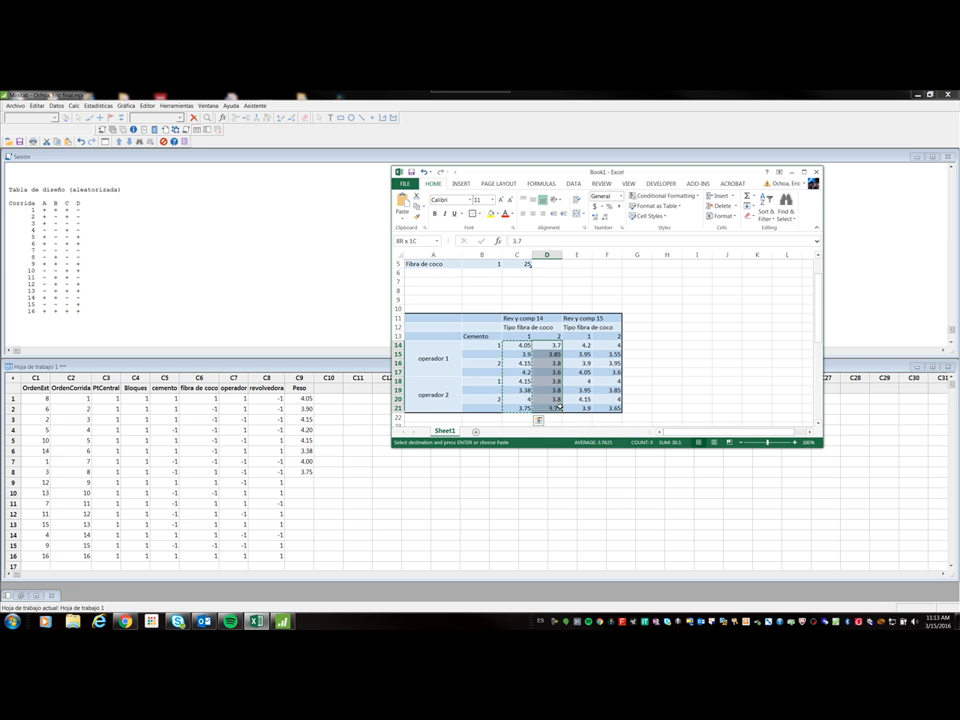
{"action": "key", "text": "alt+Tab"}
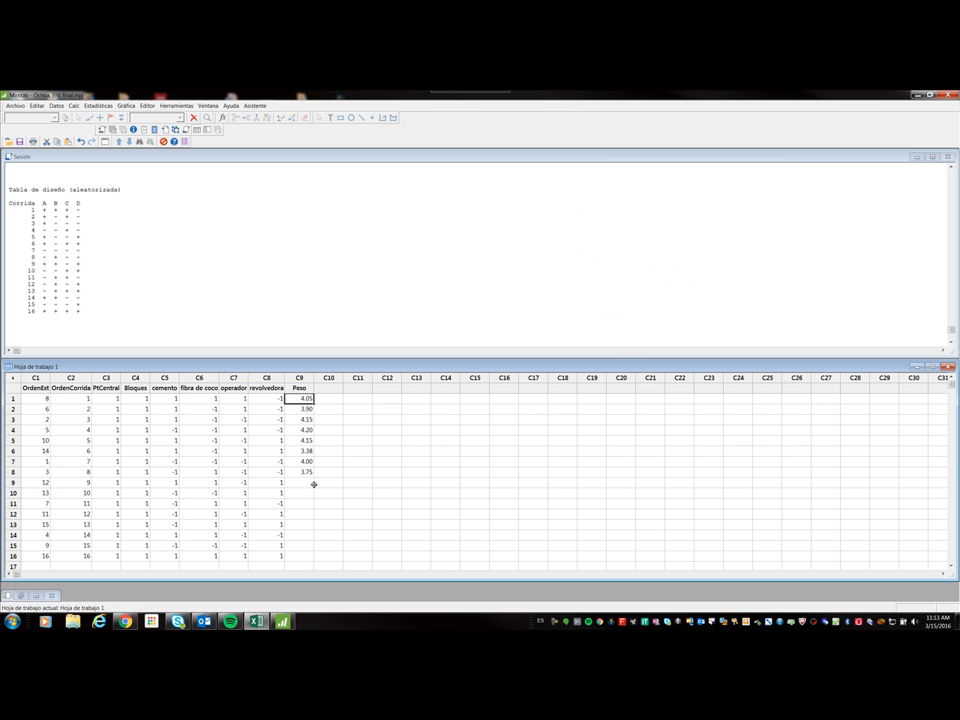
{"action": "left_click", "coordinate": [311, 483]}
{"action": "key", "text": "ctrl+v"}
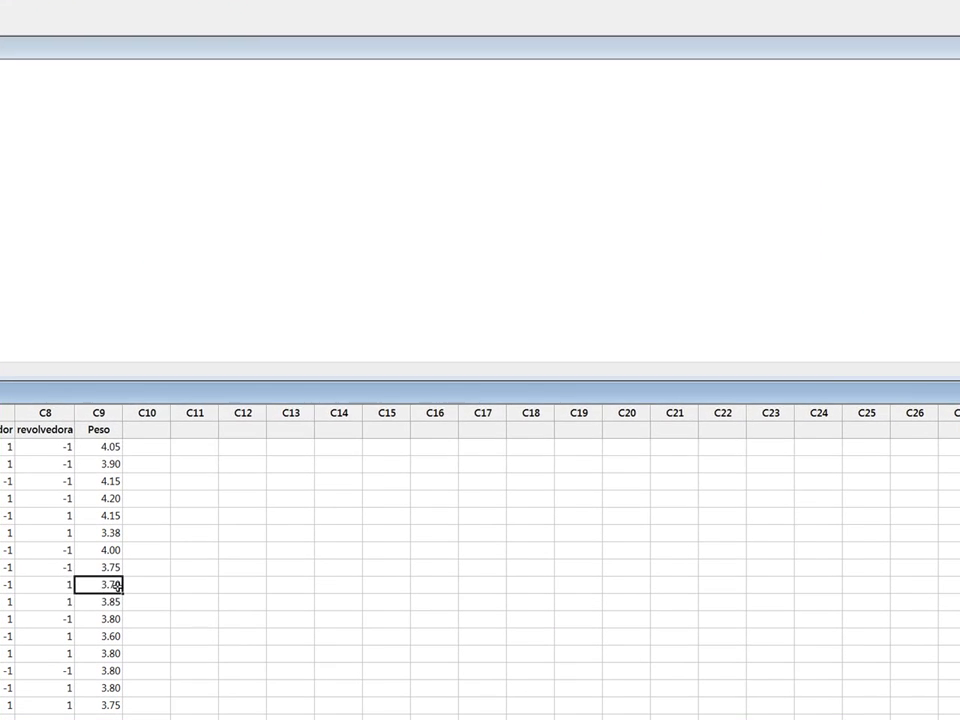
Copy the weights in E14:E21 from Excel into Minitab's Peso column, starting at row 17.
{"action": "key", "text": "alt+Tab"}
{"action": "left_click_drag", "start_coordinate": [561, 362], "coordinate": [568, 462]}
{"action": "key", "text": "ctrl+c"}
{"action": "key", "text": "alt+Tab"}
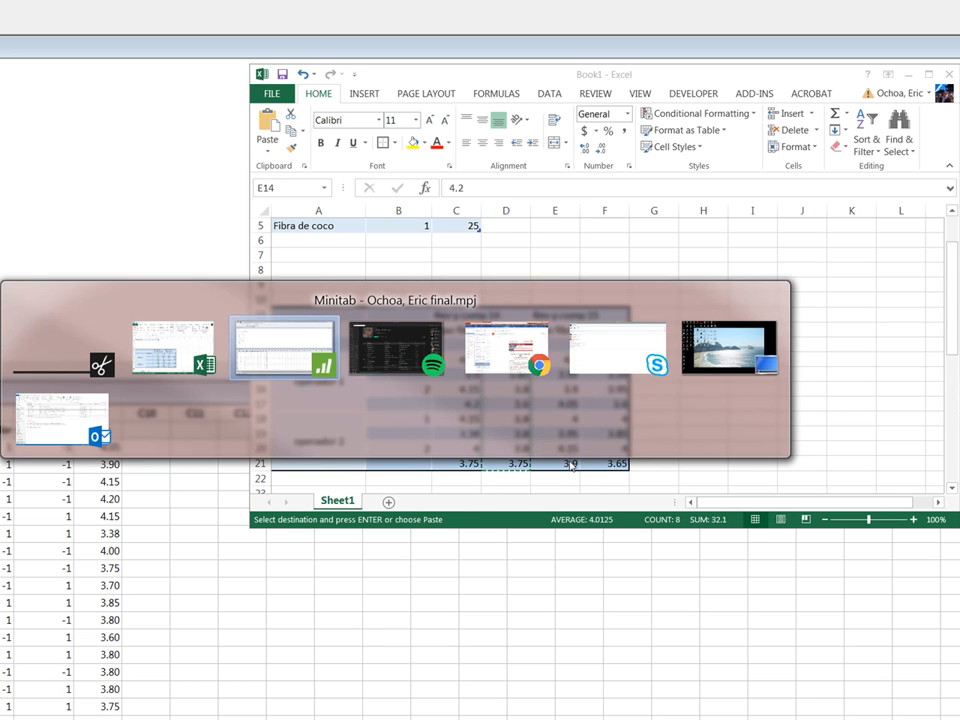
{"action": "key", "text": "alt+Tab"}
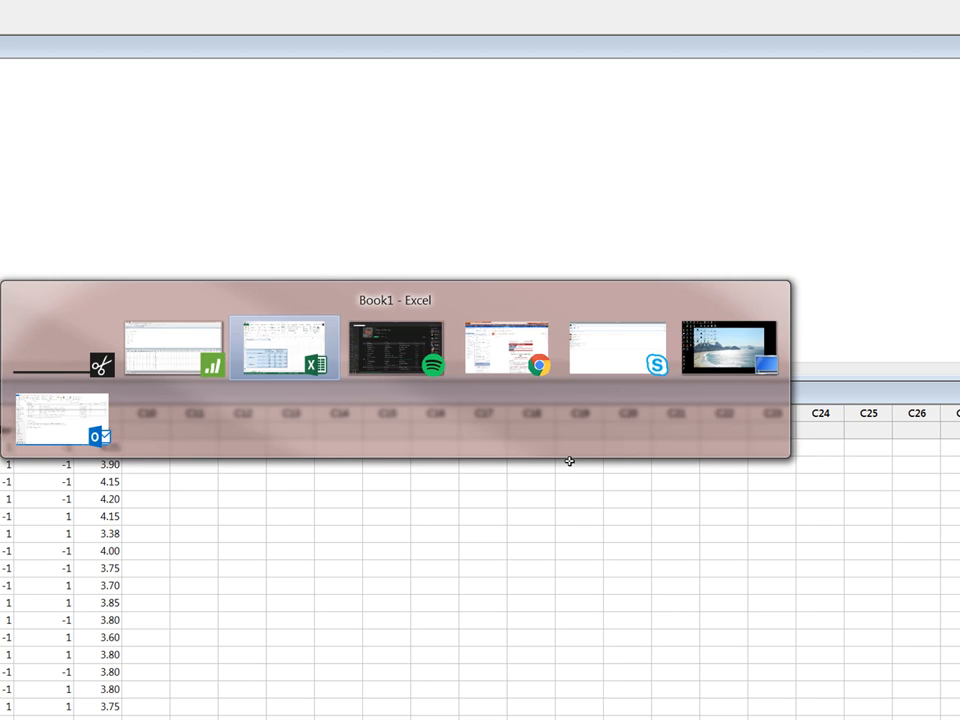
{"action": "key", "text": "ctrl+c"}
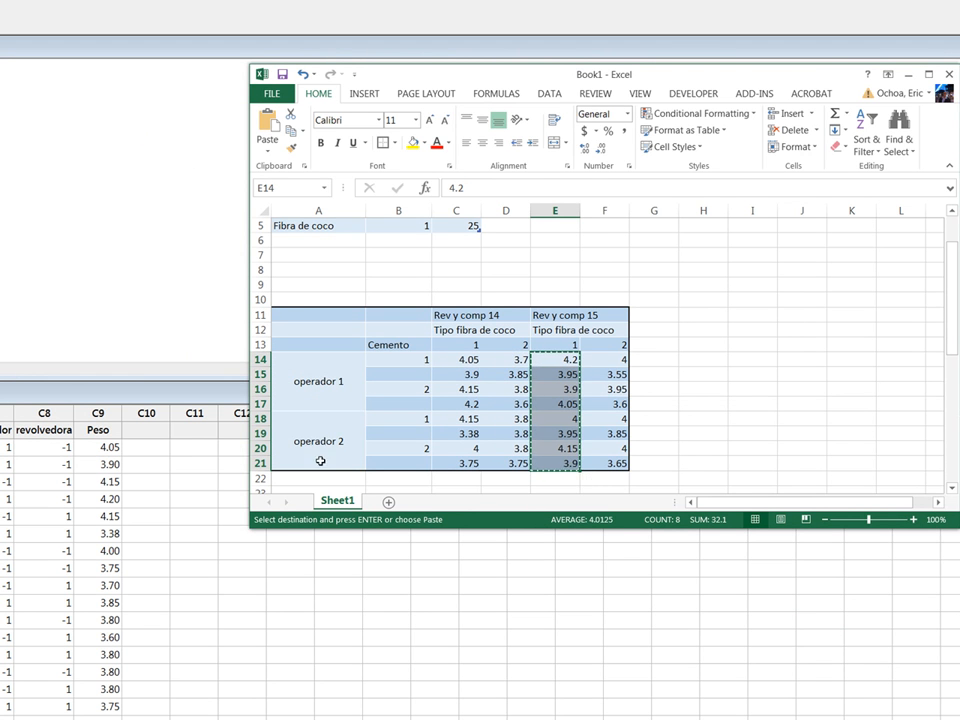
{"action": "left_click", "coordinate": [189, 593]}
{"action": "scroll", "coordinate": [189, 594], "scroll_direction": "down", "scroll_amount": 2}
{"action": "left_click", "coordinate": [100, 620]}
{"action": "key", "text": "ctrl+v"}
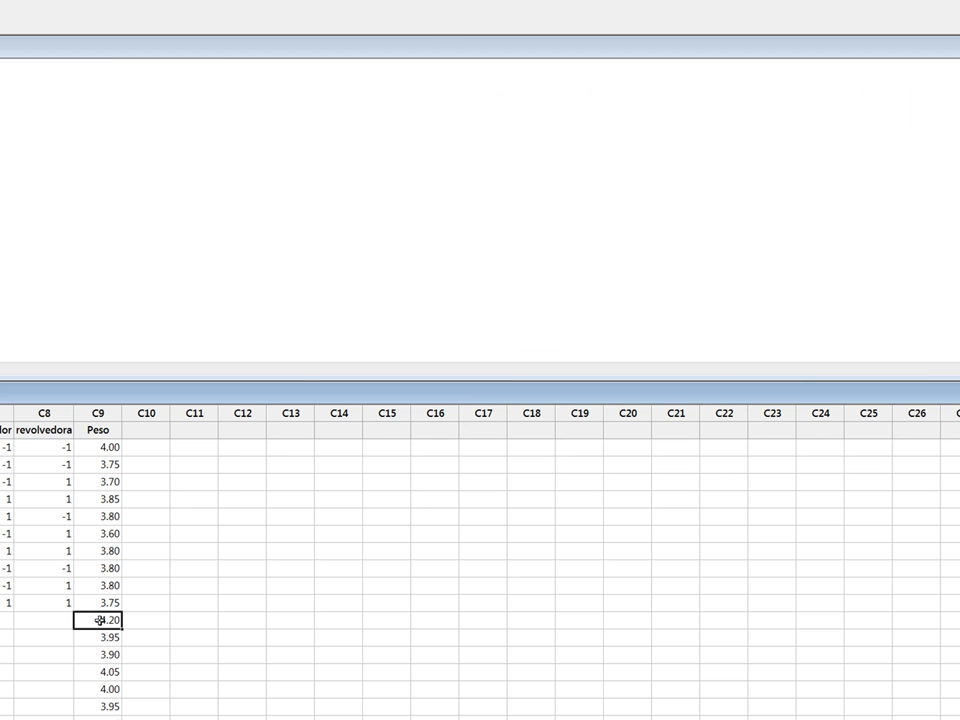
Copy the weights in F14:F21 from Excel into Minitab's Peso column, starting at row 25.
{"action": "key", "text": "alt+Tab"}
{"action": "left_click_drag", "start_coordinate": [605, 356], "coordinate": [617, 460]}
{"action": "key", "text": "ctrl+c"}
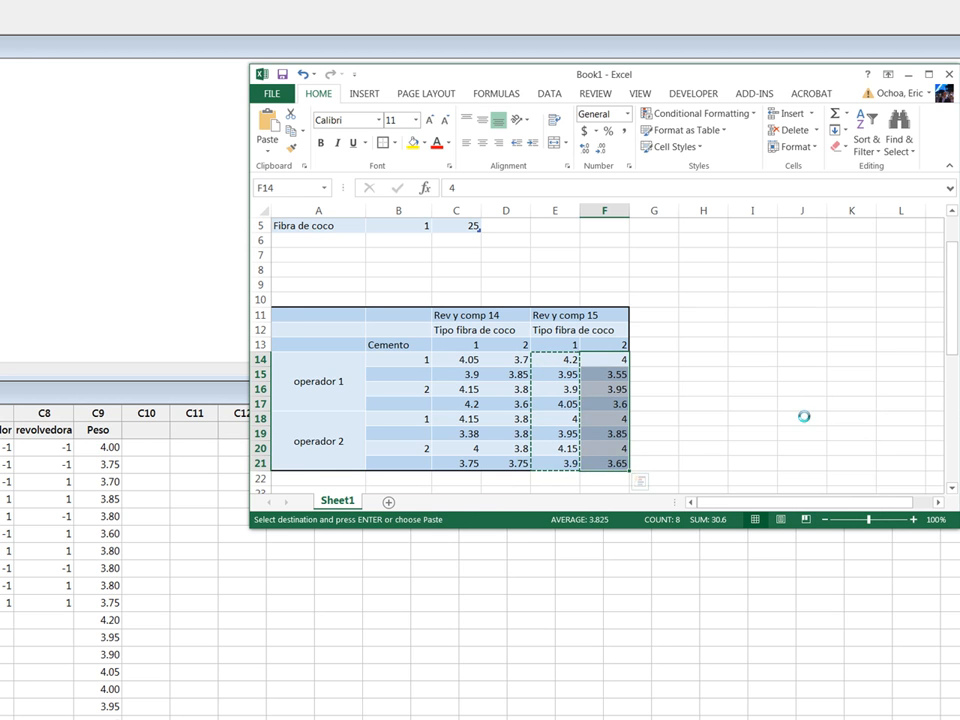
{"action": "scroll", "coordinate": [267, 672], "scroll_direction": "down", "scroll_amount": 2}
{"action": "scroll", "coordinate": [267, 672], "scroll_direction": "down", "scroll_amount": 1}
{"action": "left_click", "coordinate": [262, 670]}
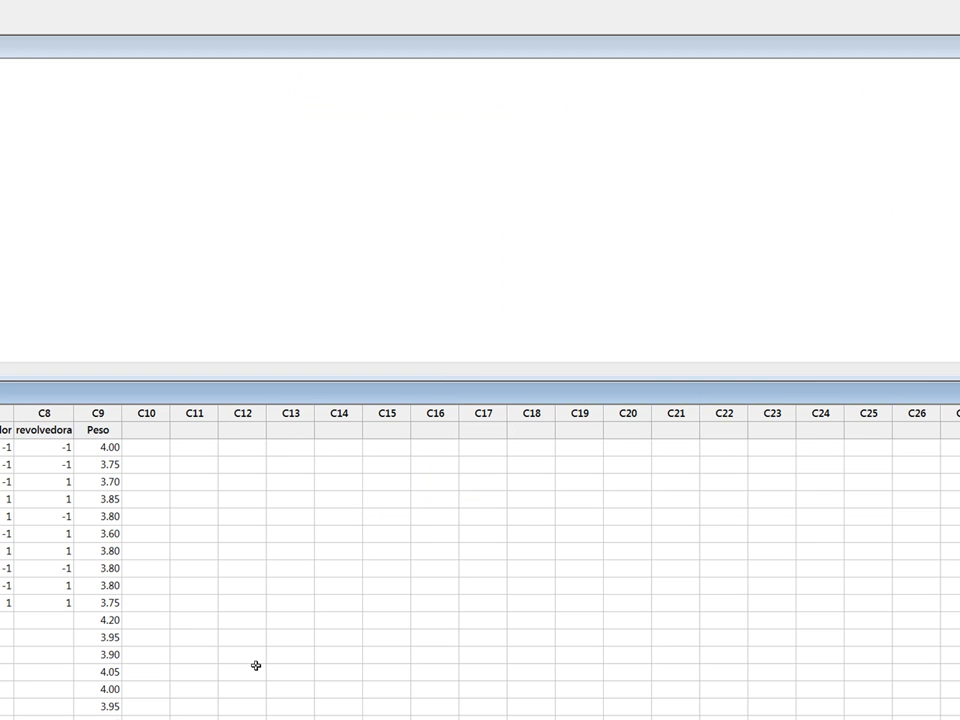
{"action": "scroll", "coordinate": [230, 655], "scroll_direction": "down", "scroll_amount": 4}
{"action": "left_click", "coordinate": [104, 554]}
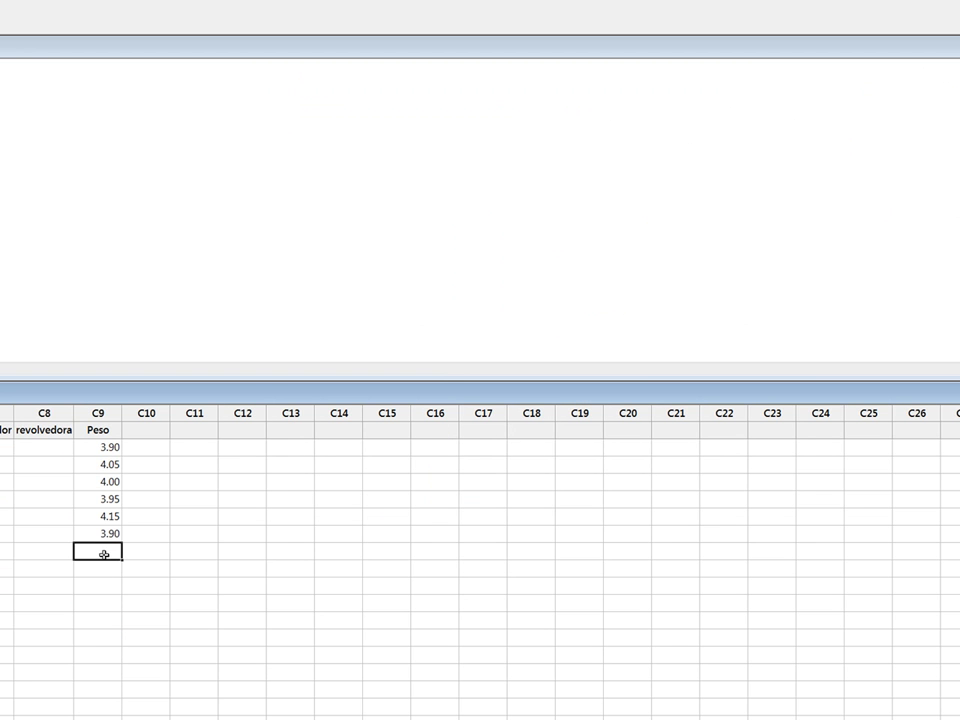
{"action": "key", "text": "ctrl+v"}
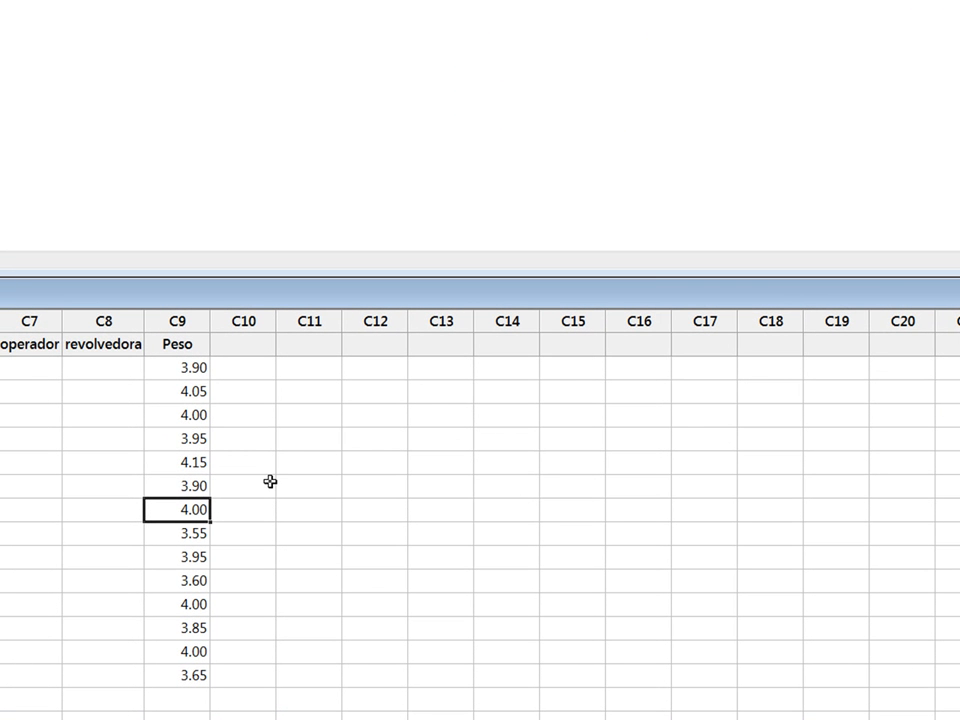
Modify the factorial design by adding 1 replicate, and check the added runs in the worksheet.
{"action": "scroll", "coordinate": [270, 482], "scroll_direction": "up", "scroll_amount": 5}
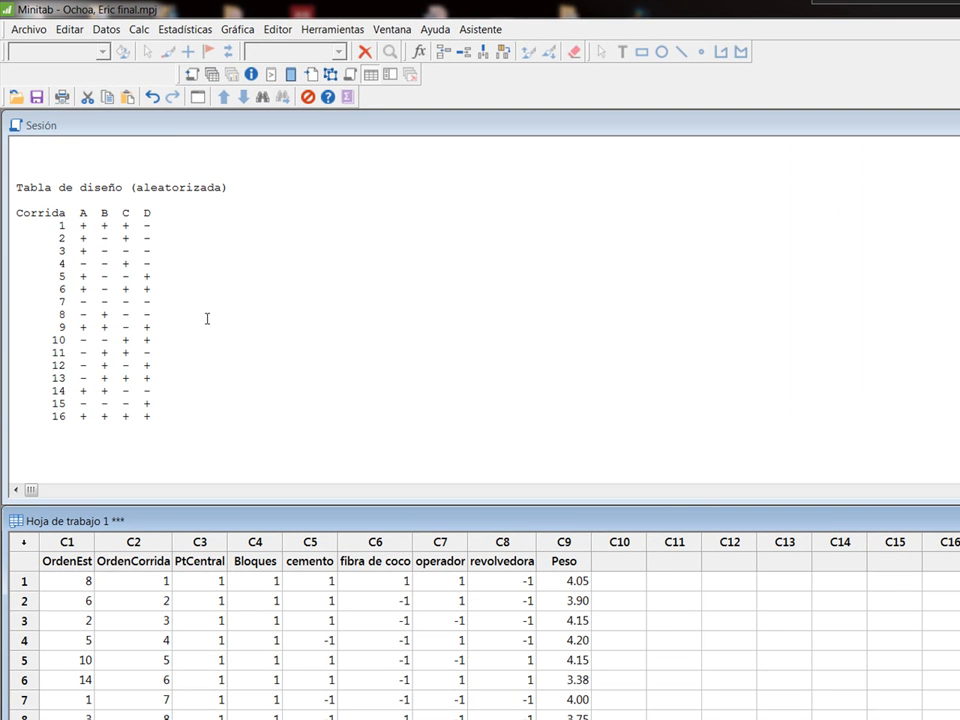
{"action": "left_click", "coordinate": [195, 31]}
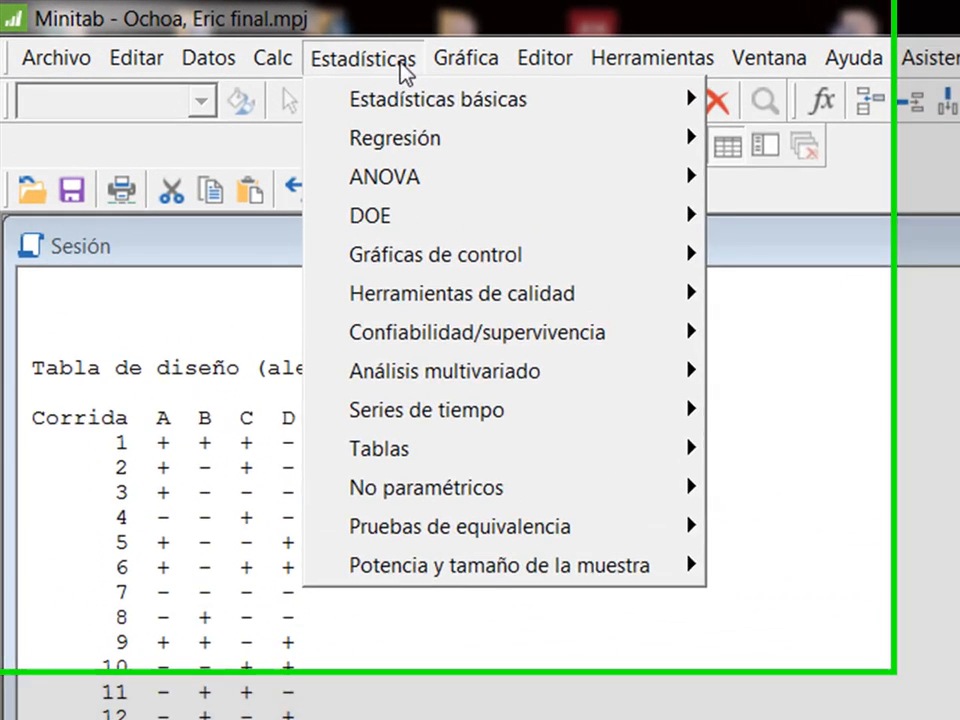
{"action": "mouse_move", "coordinate": [472, 227]}
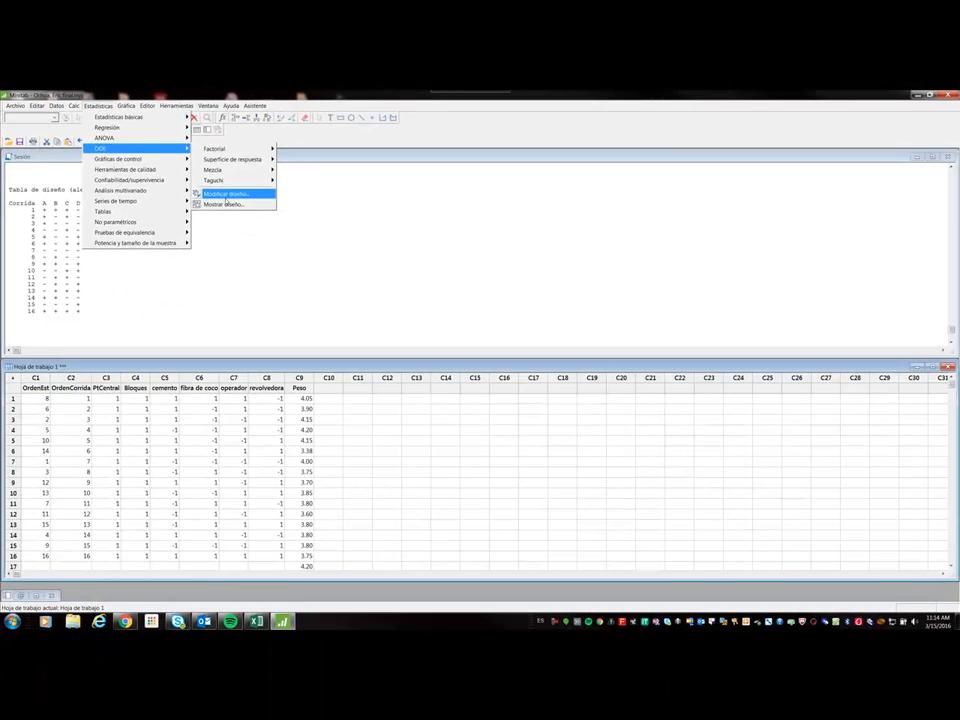
{"action": "left_click", "coordinate": [860, 414]}
{"action": "left_click", "coordinate": [419, 331]}
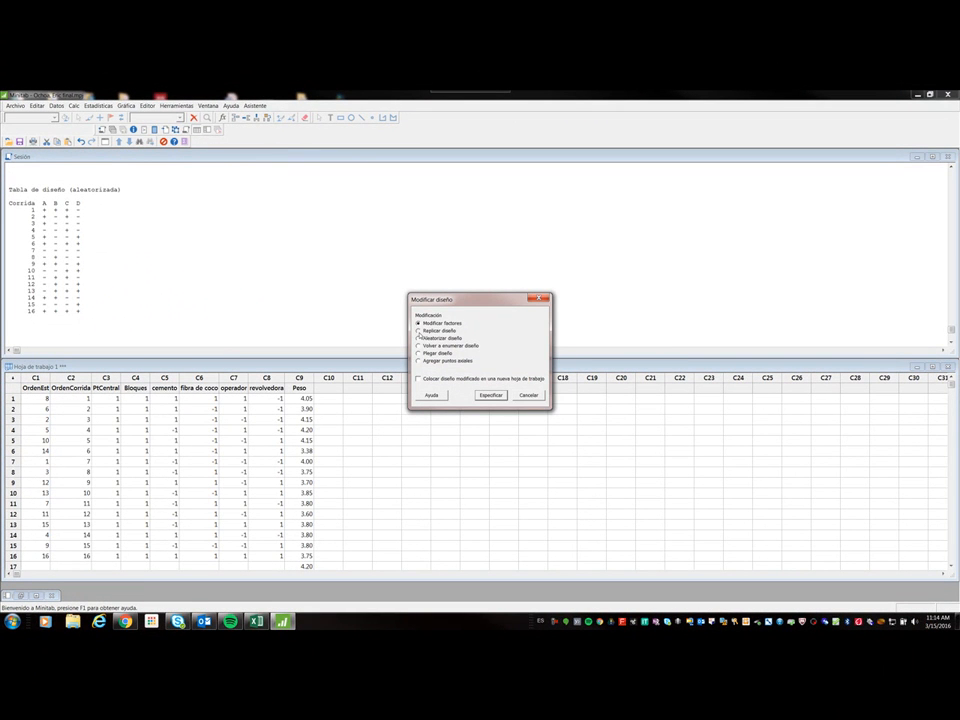
{"action": "left_click", "coordinate": [491, 395]}
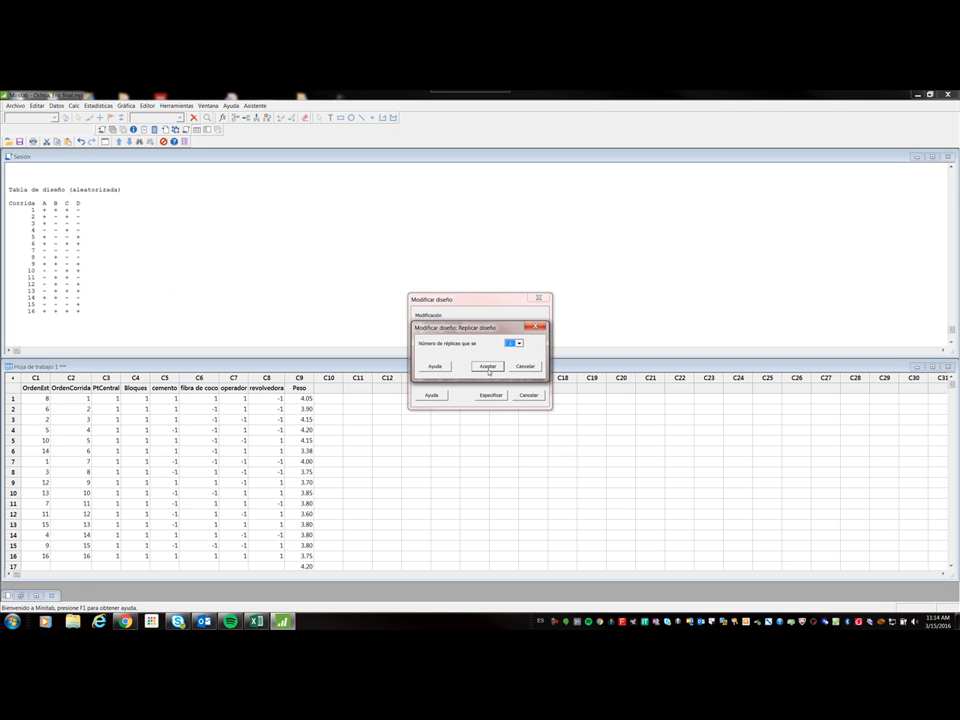
{"action": "left_click", "coordinate": [486, 366]}
{"action": "scroll", "coordinate": [390, 451], "scroll_direction": "down", "scroll_amount": 5}
{"action": "scroll", "coordinate": [390, 451], "scroll_direction": "up", "scroll_amount": 10}
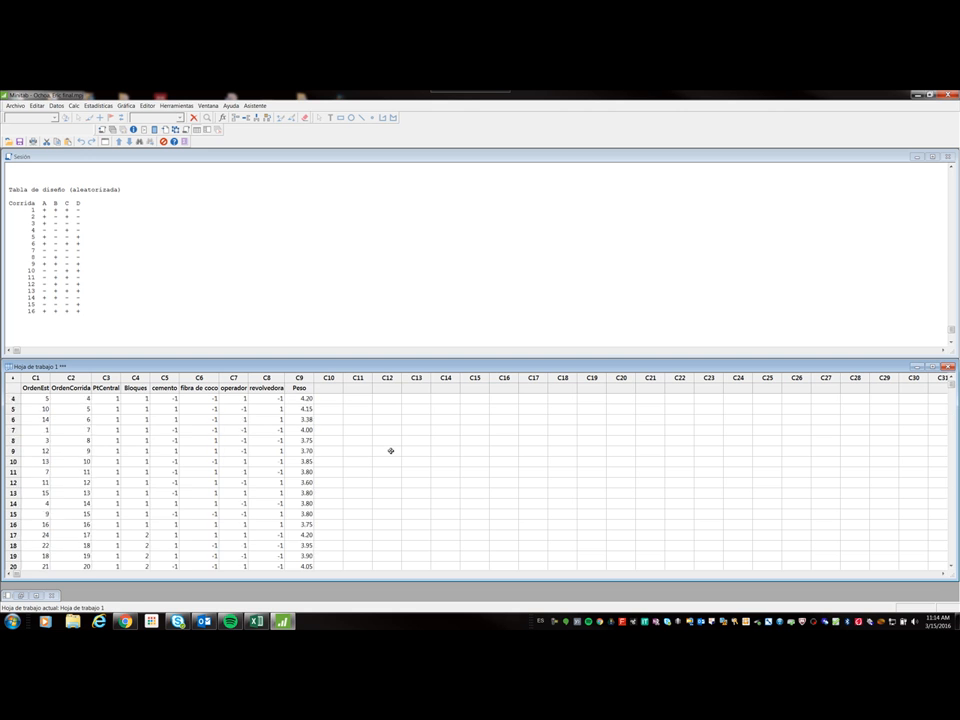
{"action": "scroll", "coordinate": [391, 451], "scroll_direction": "down", "scroll_amount": 10}
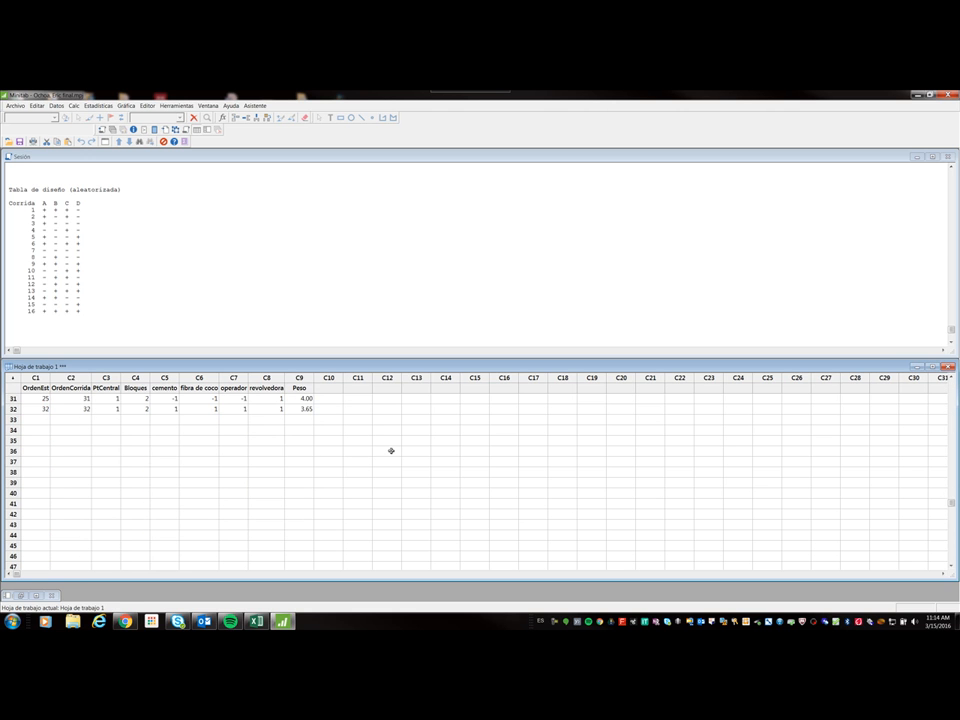
{"action": "scroll", "coordinate": [391, 451], "scroll_direction": "up", "scroll_amount": 10}
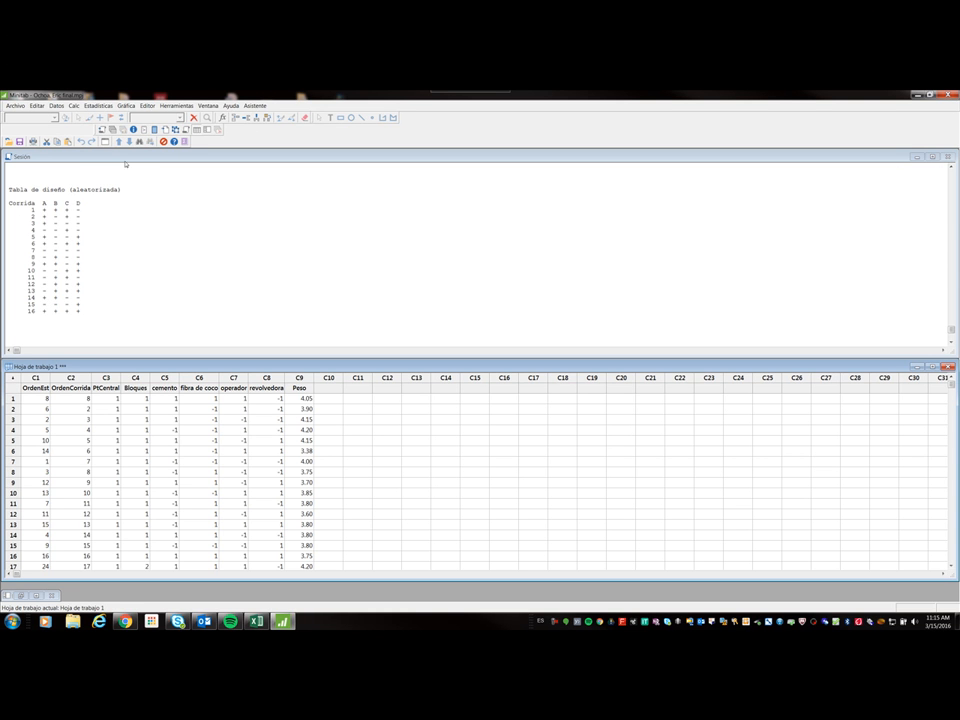
Run an Anderson-Darling normality test on Peso titled "prueba normalidad peso", without percentile lines, and move its plot clear of the session output.
{"action": "left_click", "coordinate": [98, 105]}
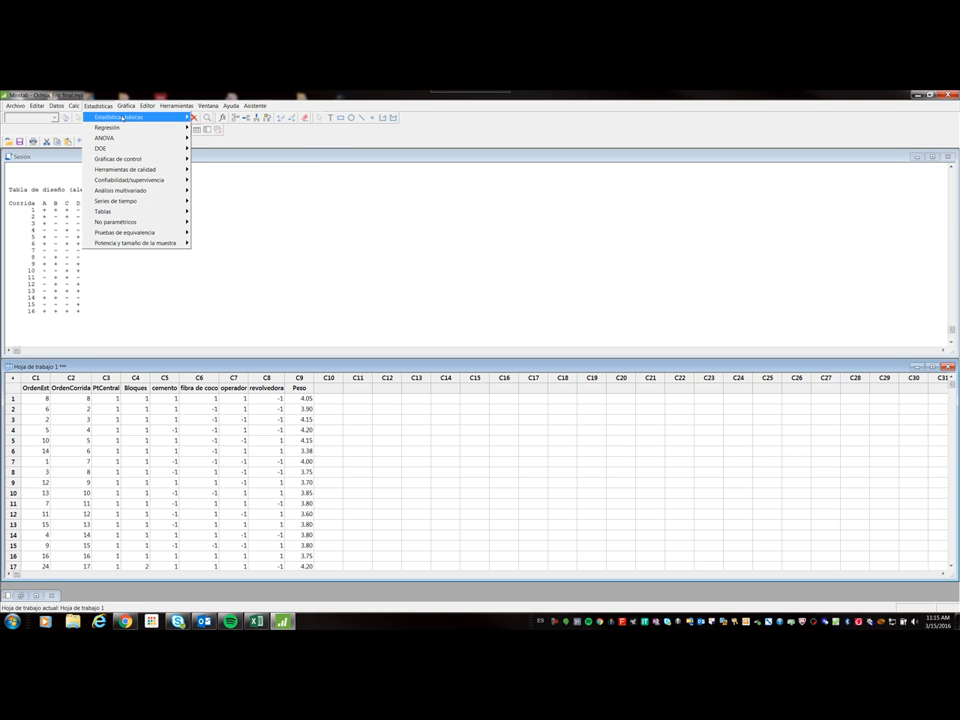
{"action": "mouse_move", "coordinate": [145, 117]}
{"action": "left_click", "coordinate": [243, 290]}
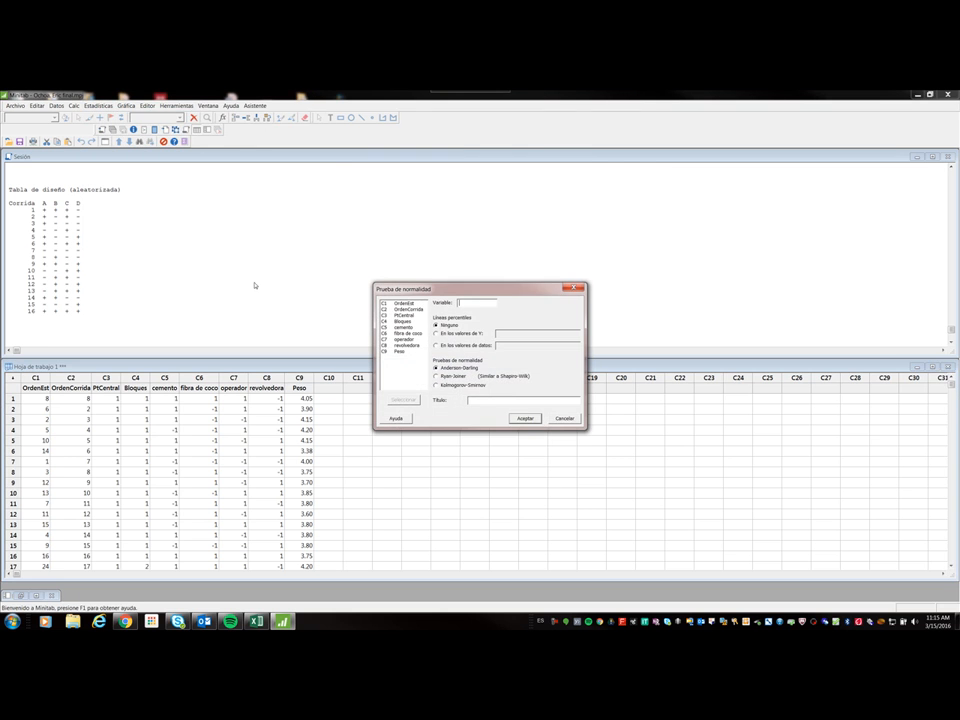
{"action": "double_click", "coordinate": [400, 352]}
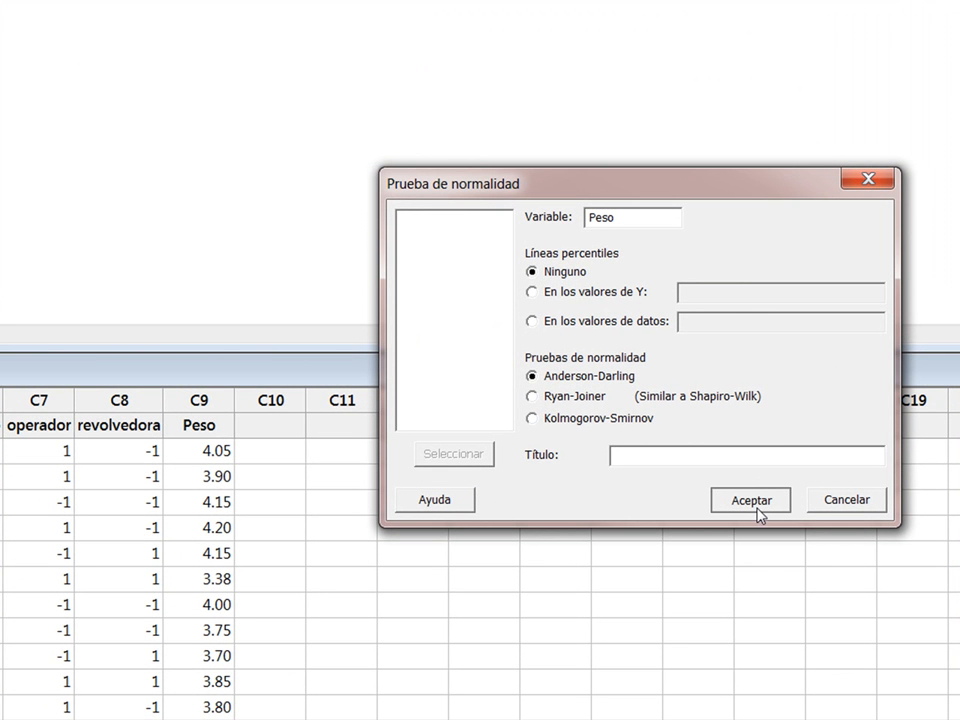
{"action": "left_click", "coordinate": [681, 453]}
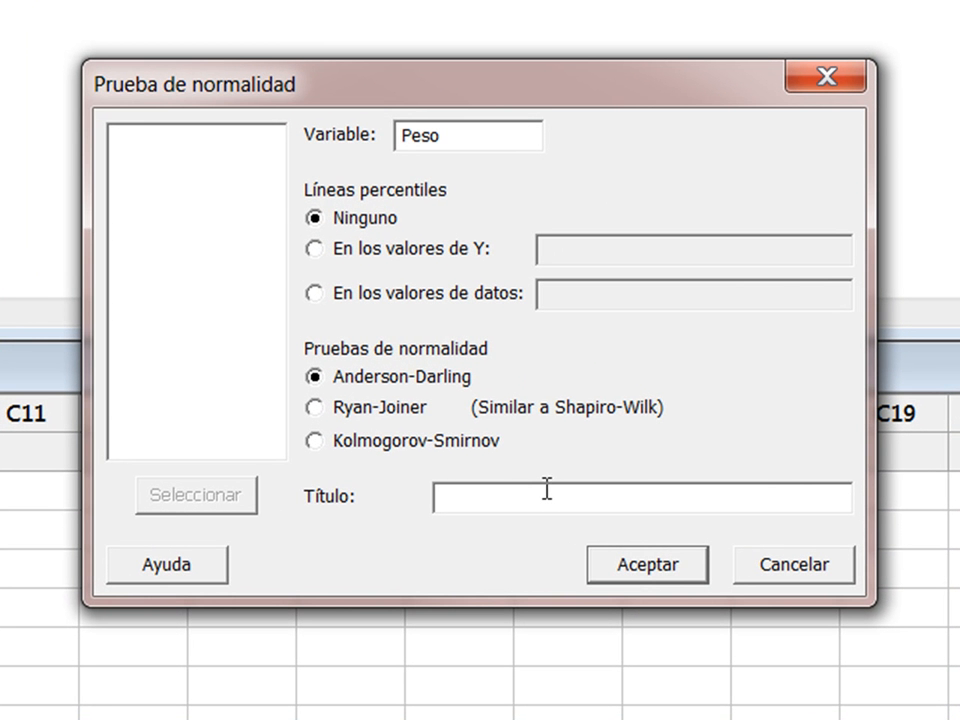
{"action": "type", "text": "rueba normalidad d"}
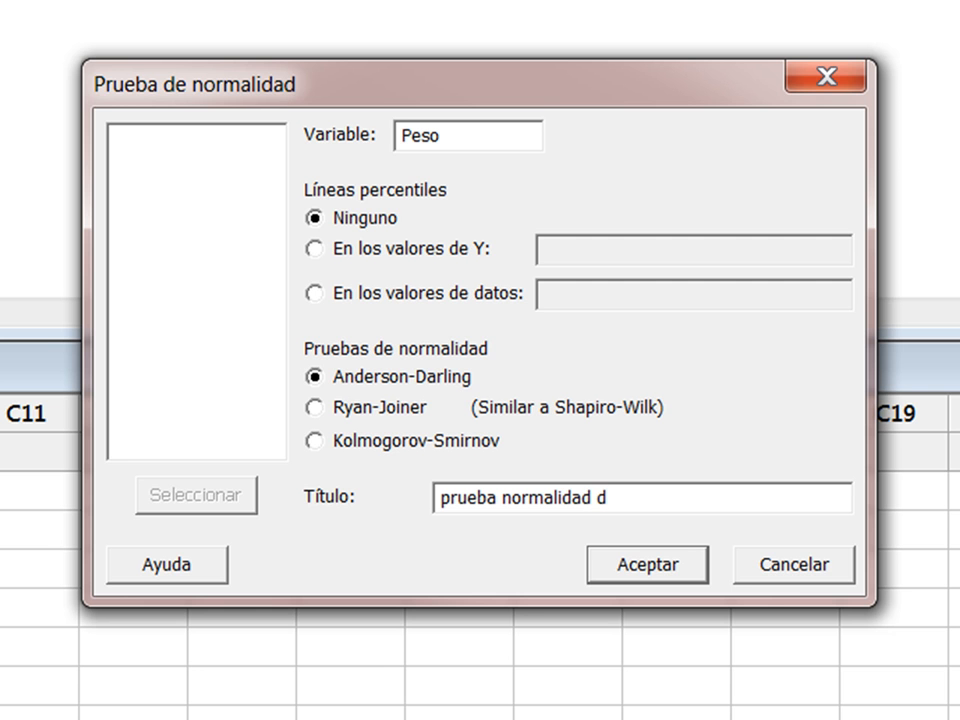
{"action": "key", "text": "BackSpace"}
{"action": "type", "text": "peso"}
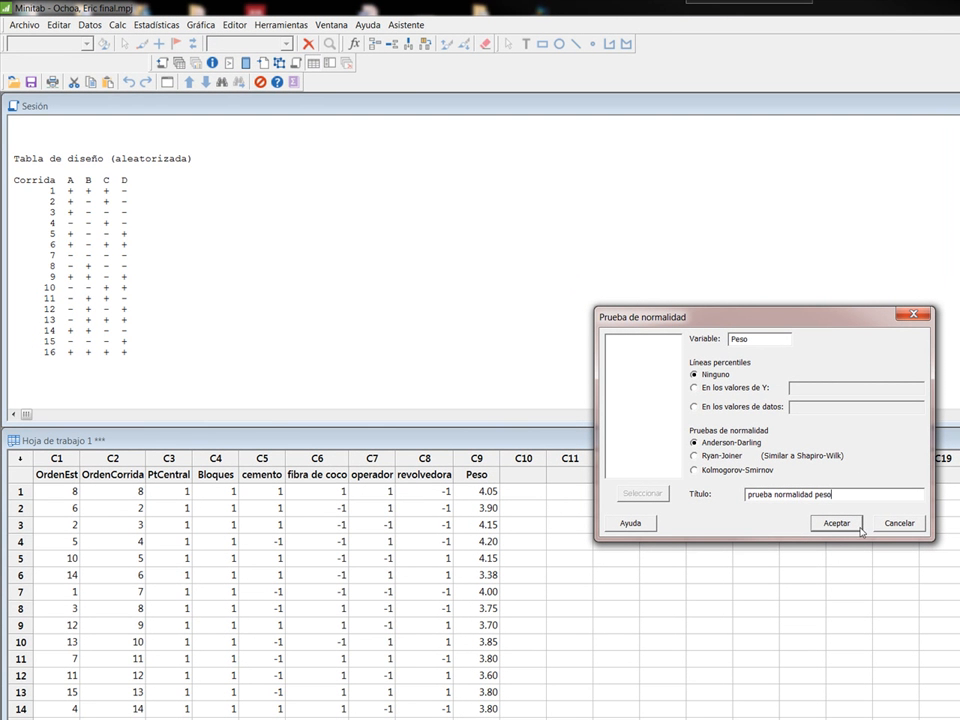
{"action": "left_click", "coordinate": [818, 517]}
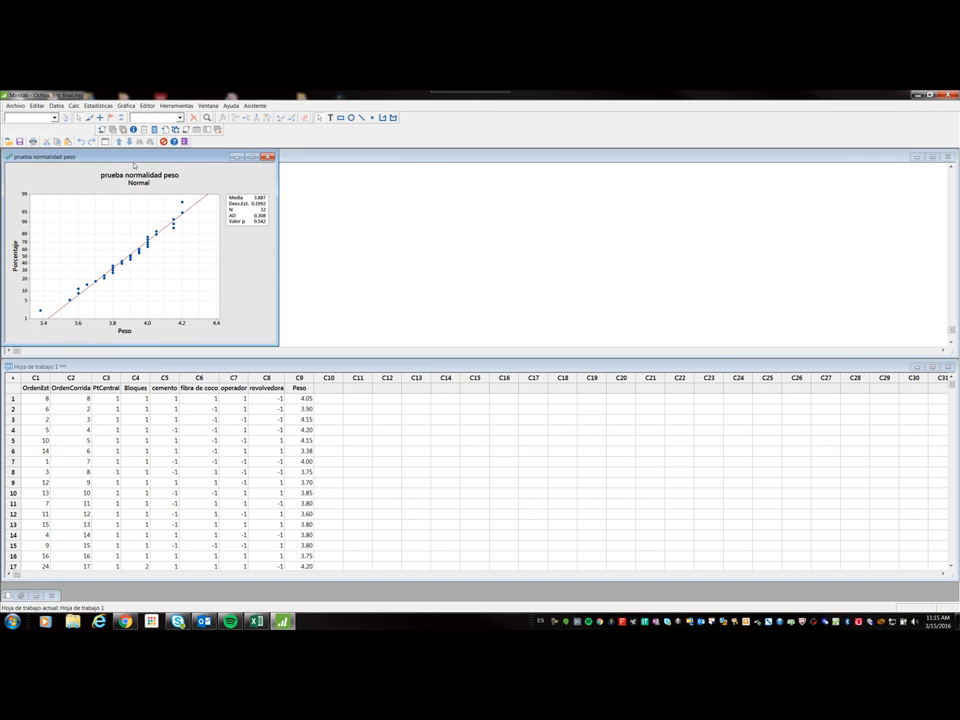
{"action": "left_click_drag", "start_coordinate": [134, 165], "coordinate": [595, 250]}
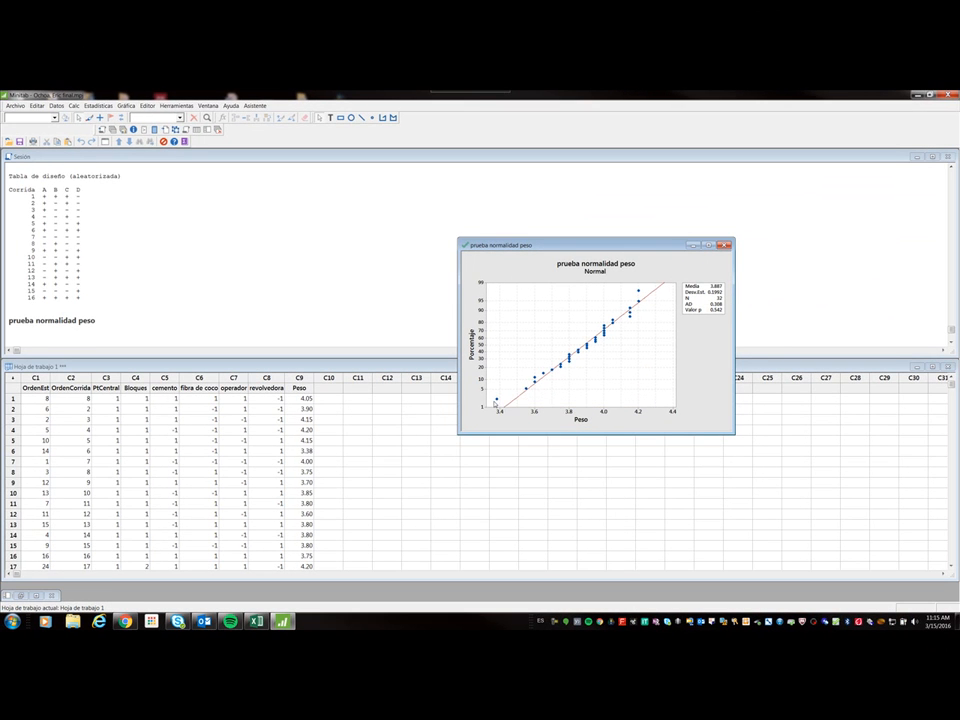
{"action": "mouse_move", "coordinate": [498, 400]}
Display descriptive statistics for Peso with all available statistics included, and highlight the standard deviation in the session output.
{"action": "left_click", "coordinate": [97, 105]}
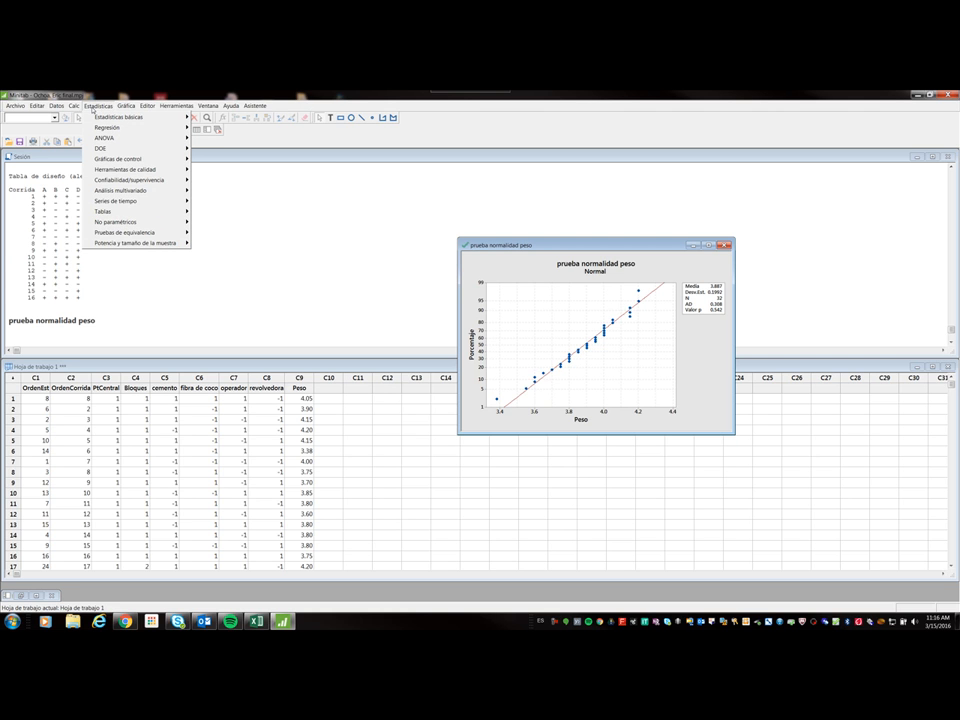
{"action": "mouse_move", "coordinate": [104, 117]}
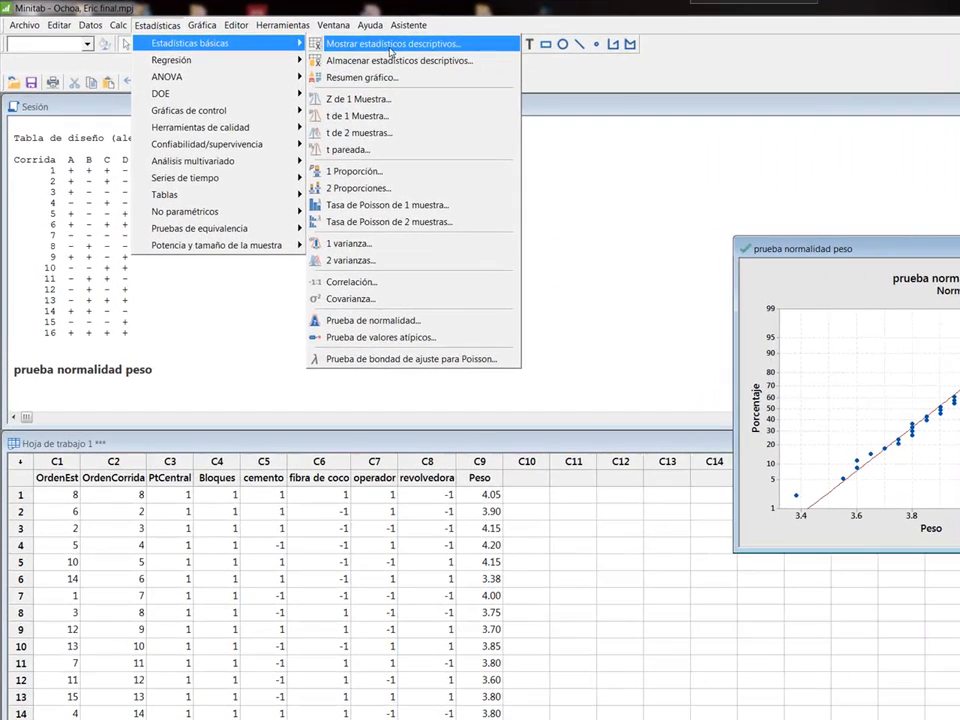
{"action": "left_click", "coordinate": [243, 117]}
{"action": "left_click", "coordinate": [692, 399]}
{"action": "double_click", "coordinate": [692, 399]}
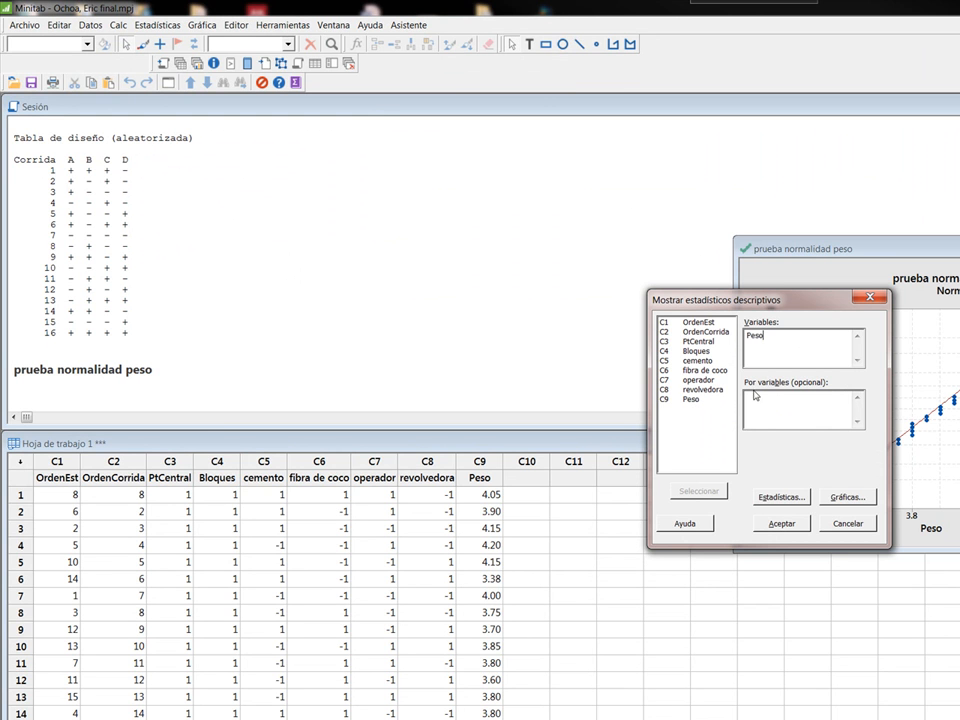
{"action": "left_click", "coordinate": [796, 502]}
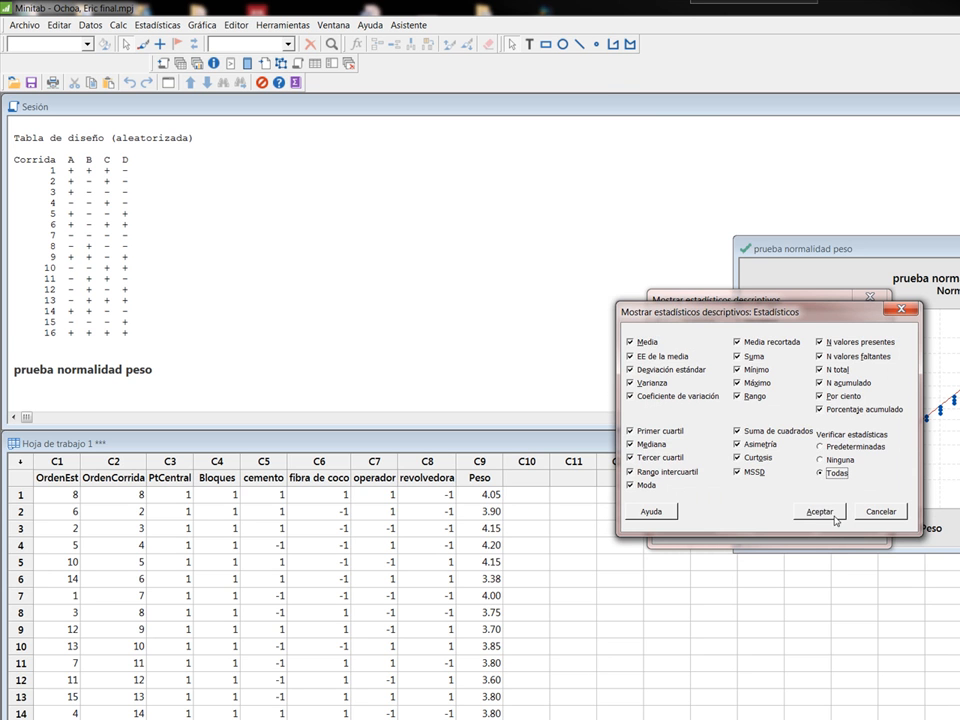
{"action": "left_click", "coordinate": [822, 511]}
{"action": "left_click", "coordinate": [785, 528]}
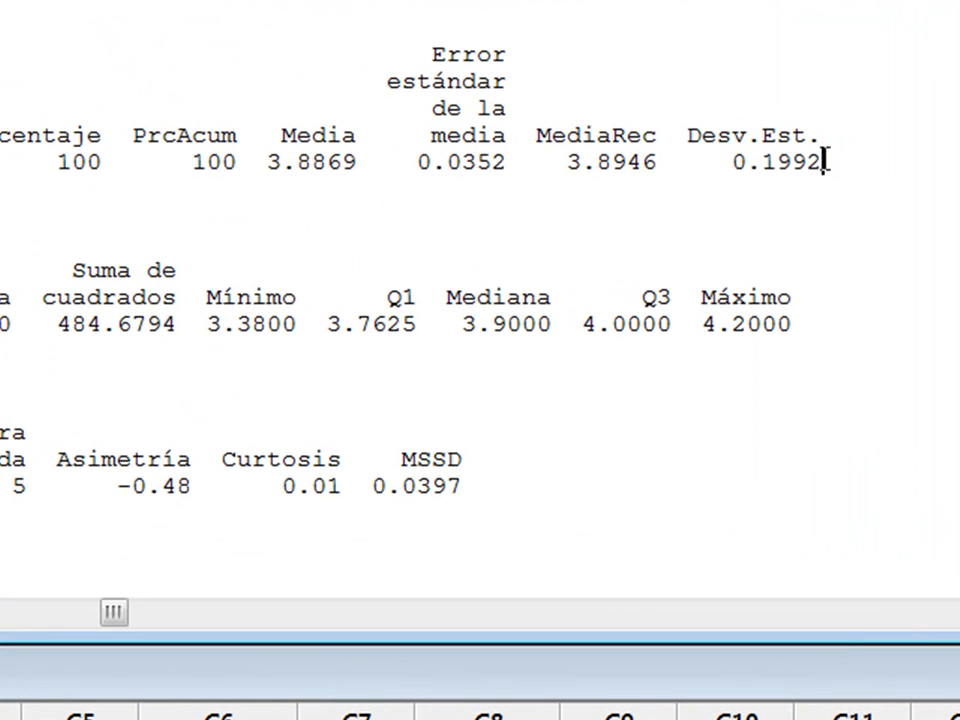
{"action": "left_click_drag", "start_coordinate": [350, 237], "coordinate": [327, 237]}
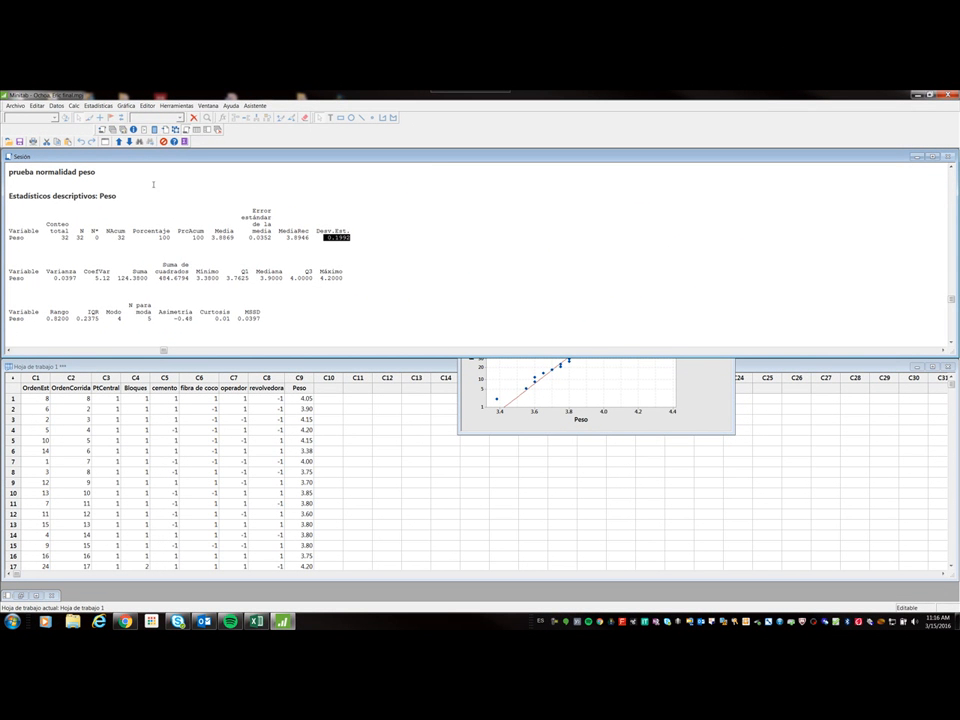
Create a histogram with fit for Peso and move its graph window clear of the session output.
{"action": "left_click", "coordinate": [128, 106]}
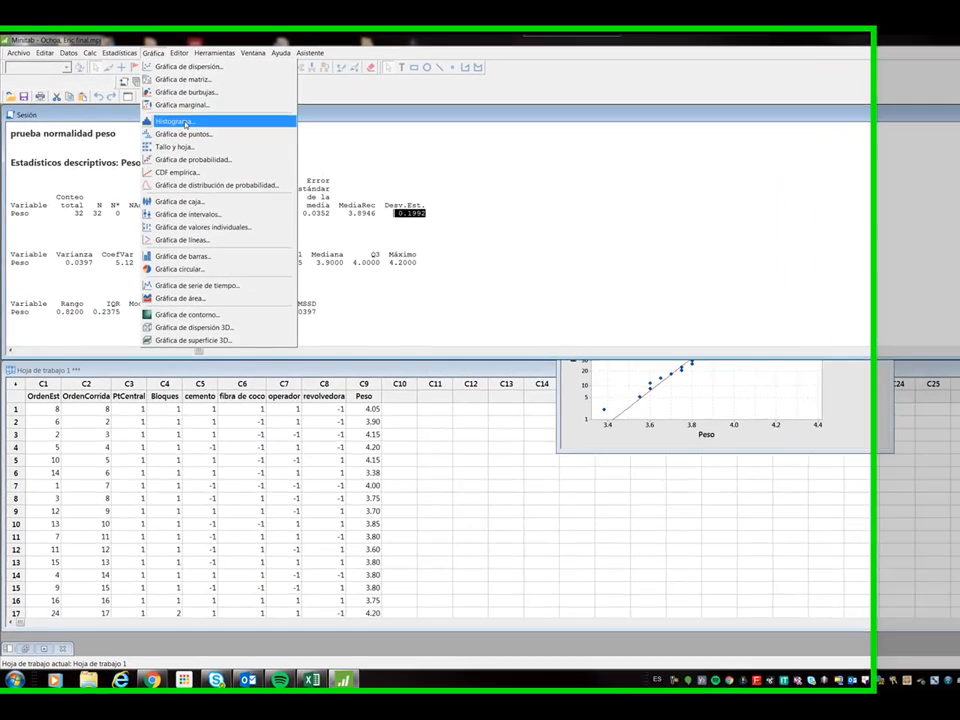
{"action": "left_click", "coordinate": [143, 161]}
{"action": "left_click", "coordinate": [615, 313]}
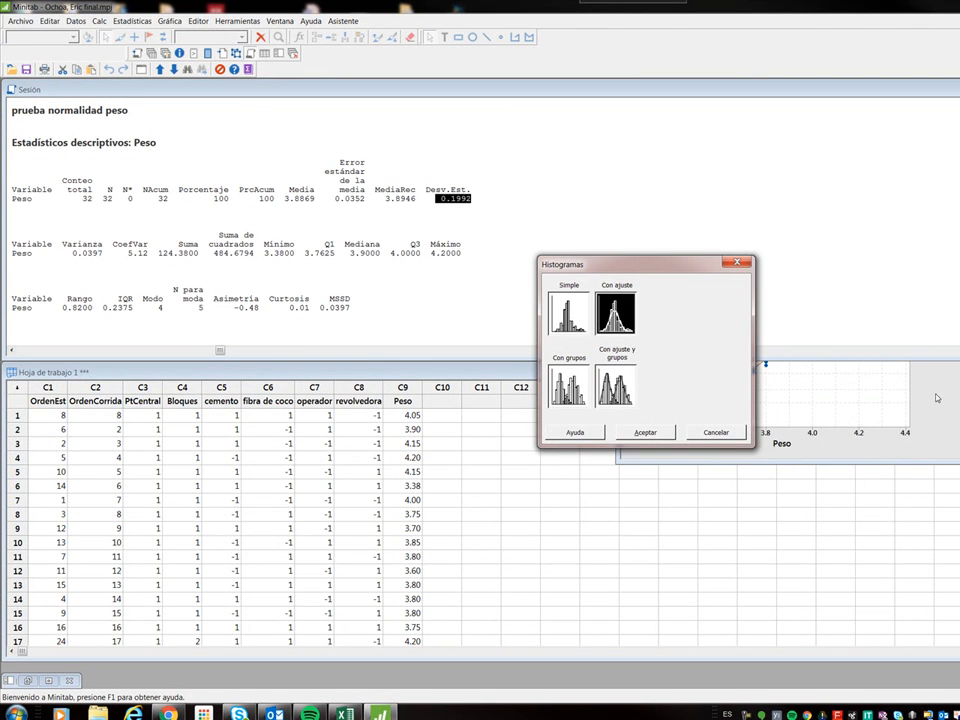
{"action": "left_click_drag", "start_coordinate": [660, 266], "coordinate": [396, 258]}
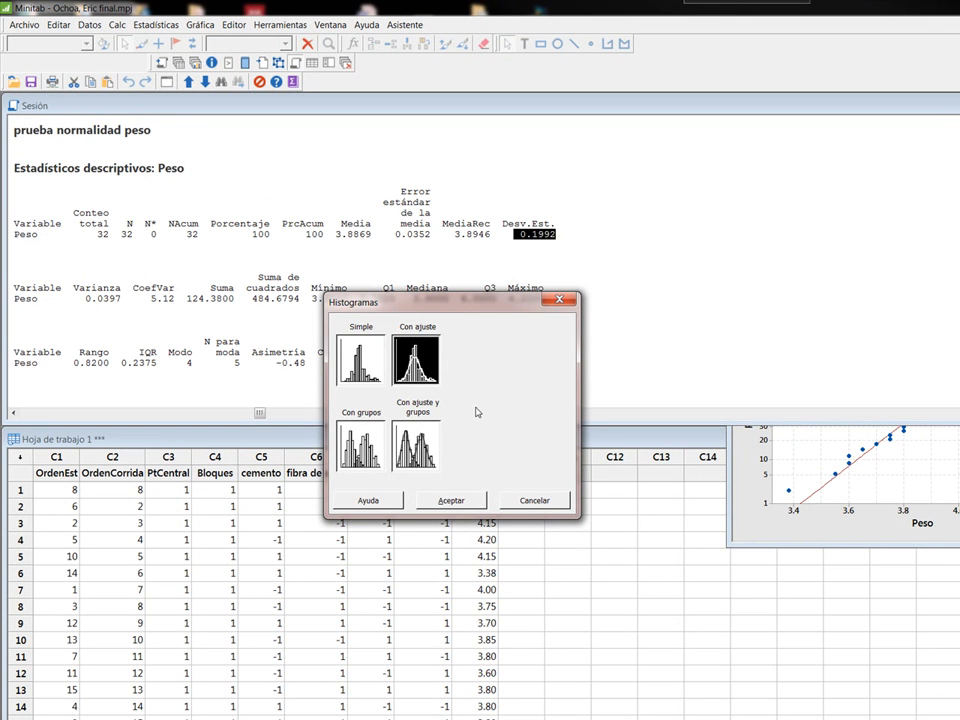
{"action": "left_click", "coordinate": [447, 498]}
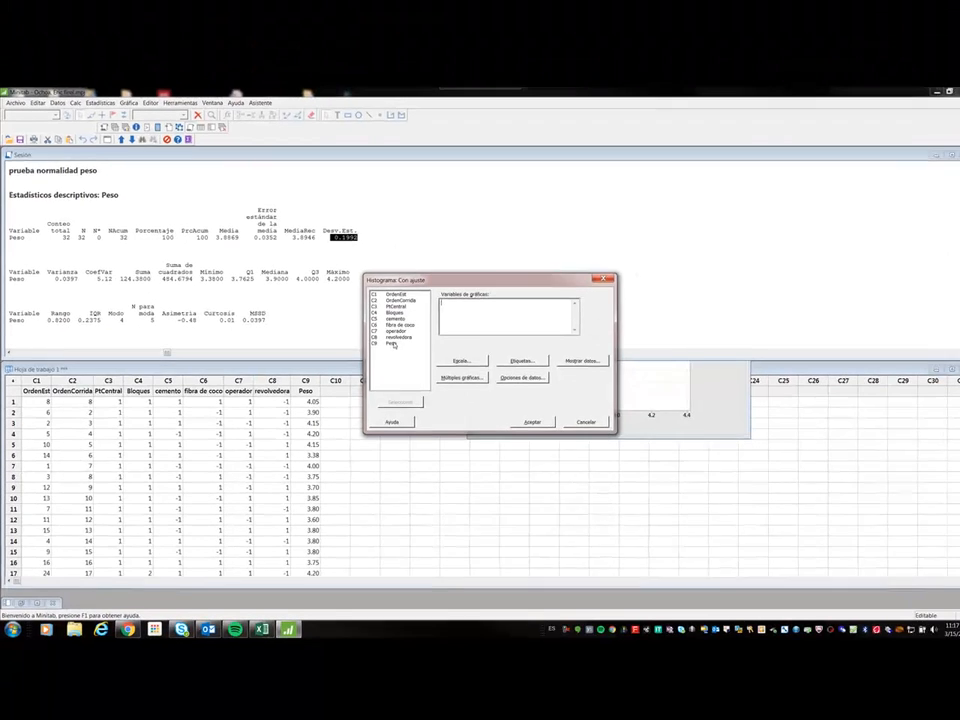
{"action": "double_click", "coordinate": [608, 399]}
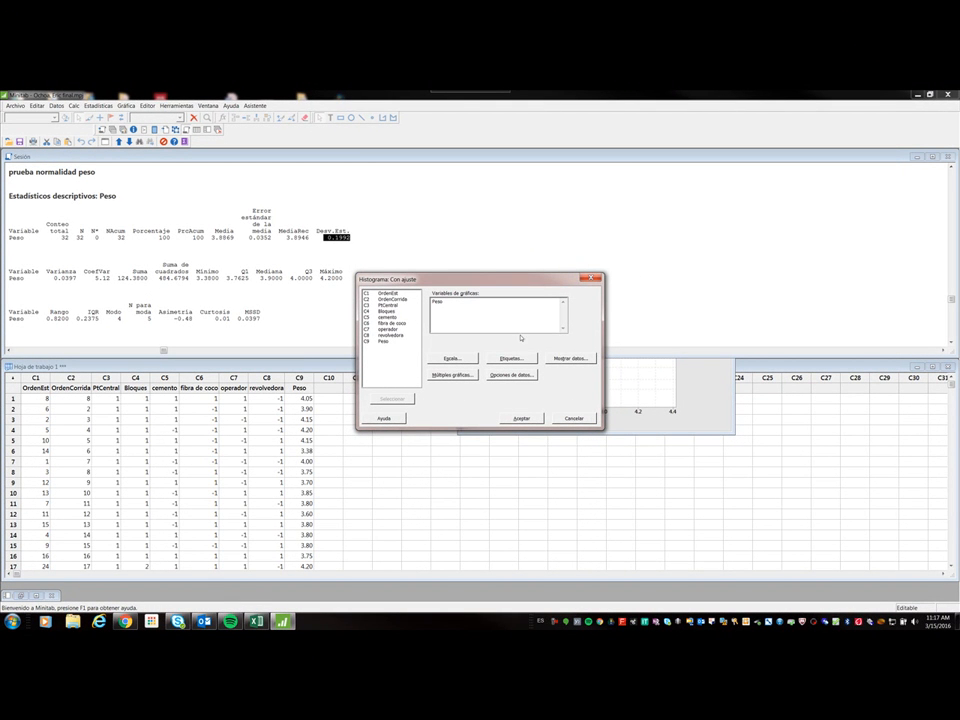
{"action": "left_click", "coordinate": [527, 418]}
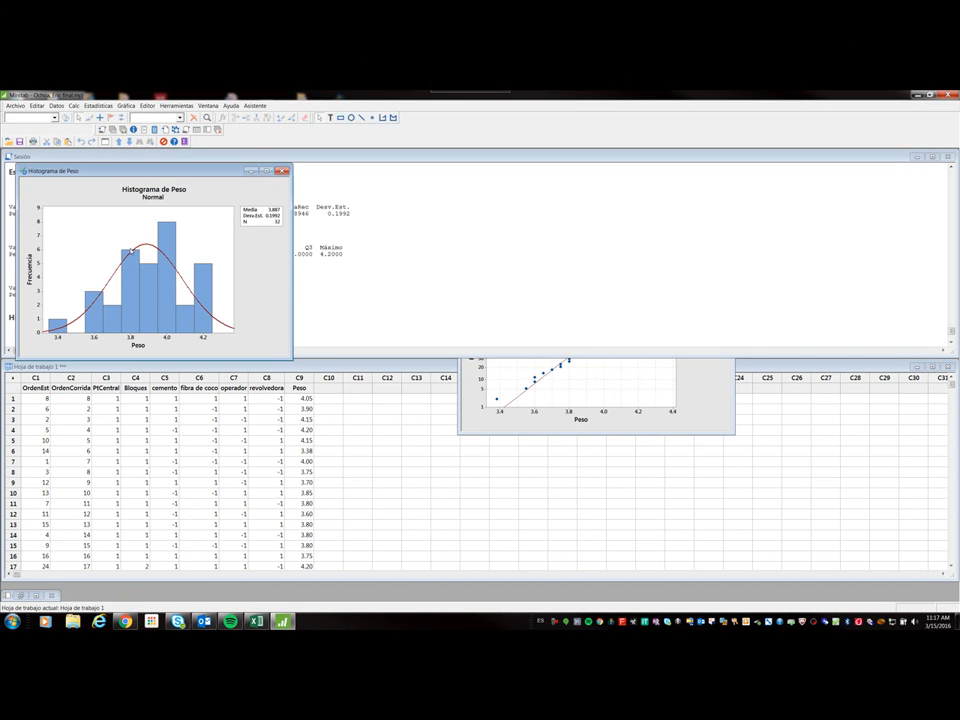
{"action": "left_click_drag", "start_coordinate": [146, 170], "coordinate": [668, 181]}
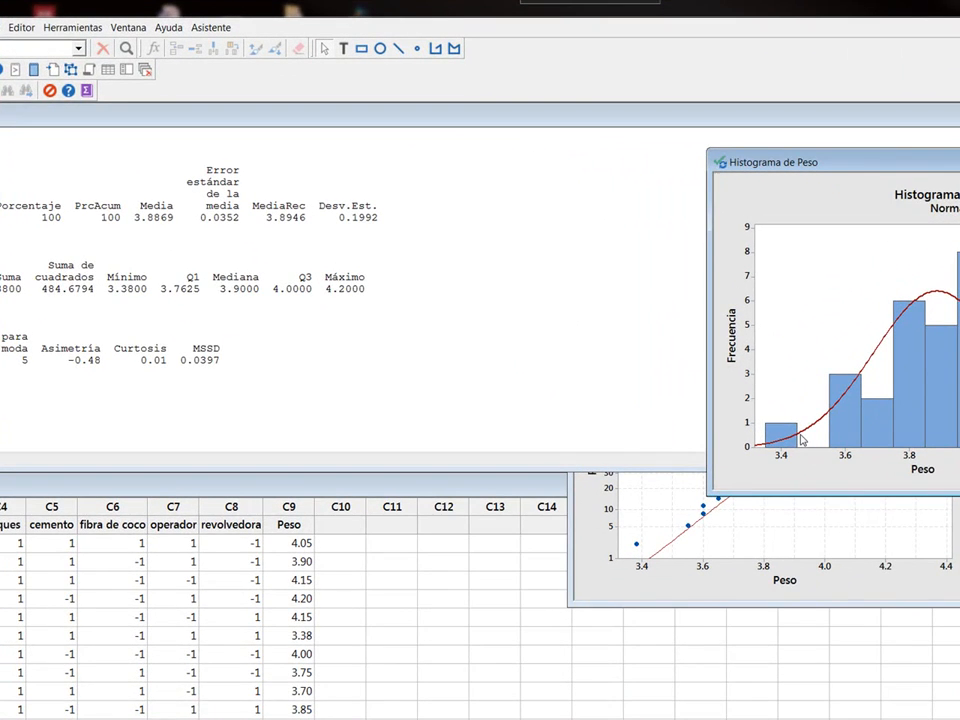
{"action": "mouse_move", "coordinate": [800, 440]}
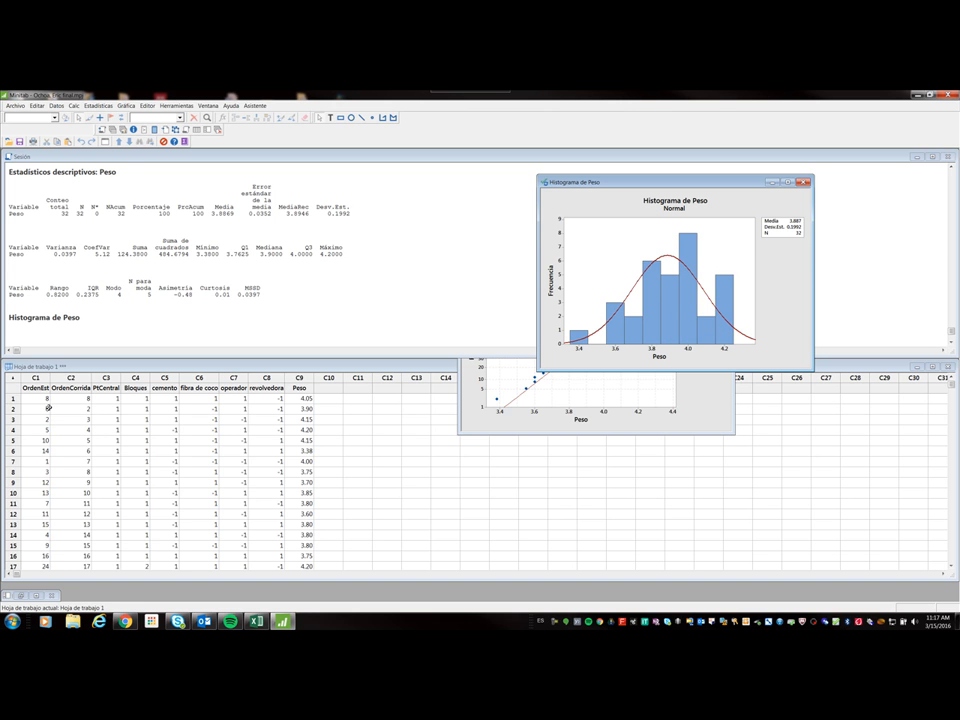
Create a simple one-Y box plot of Peso and move its graph window clear of the session output.
{"action": "left_click", "coordinate": [126, 105]}
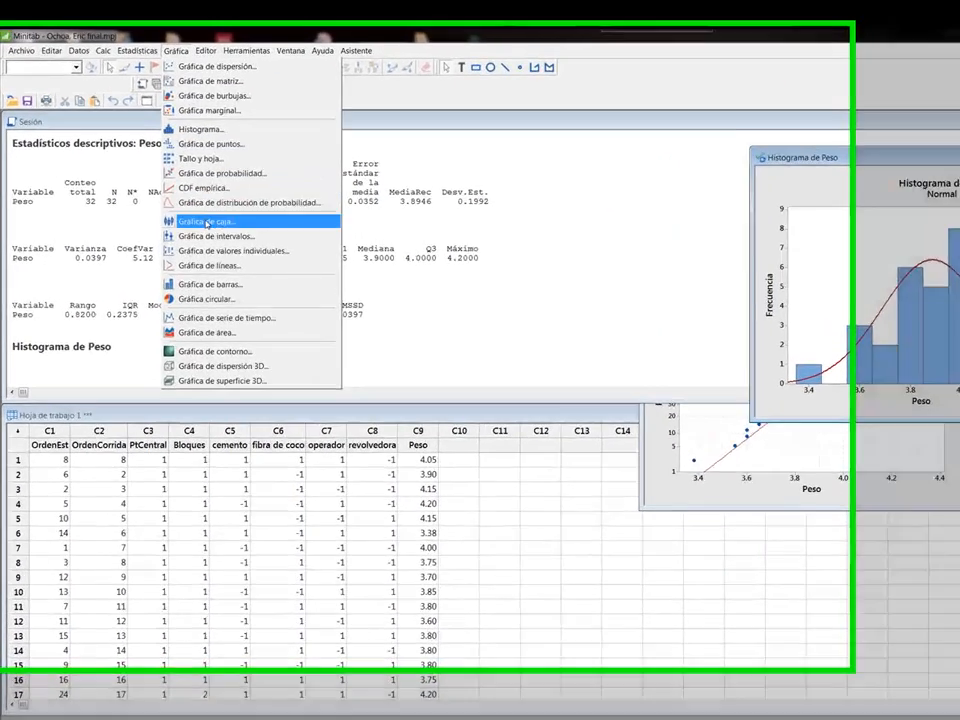
{"action": "left_click", "coordinate": [207, 222]}
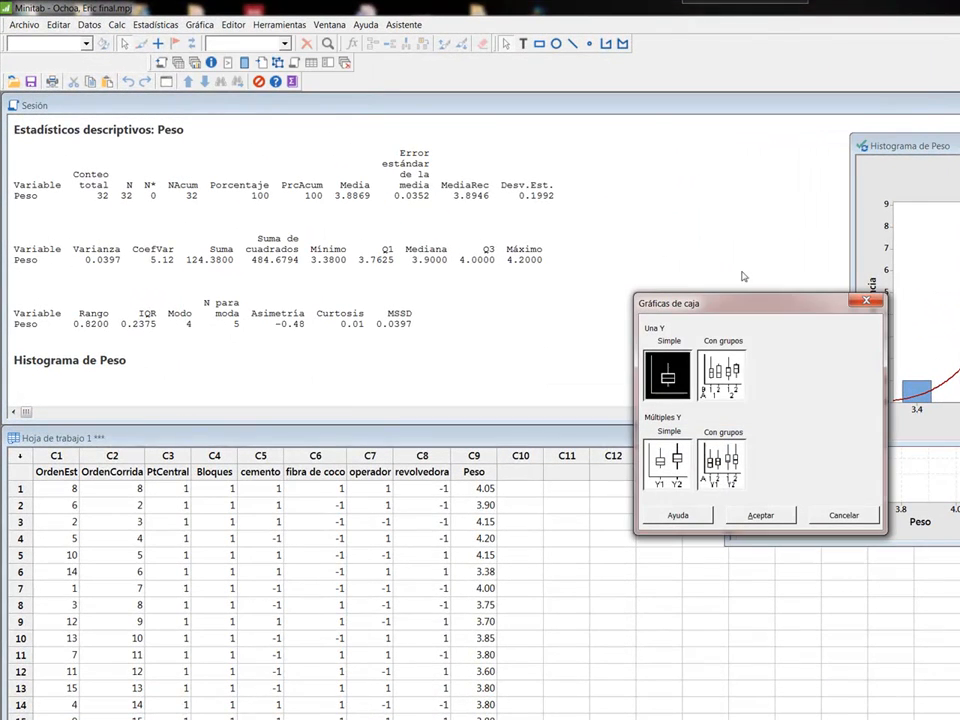
{"action": "left_click", "coordinate": [766, 519]}
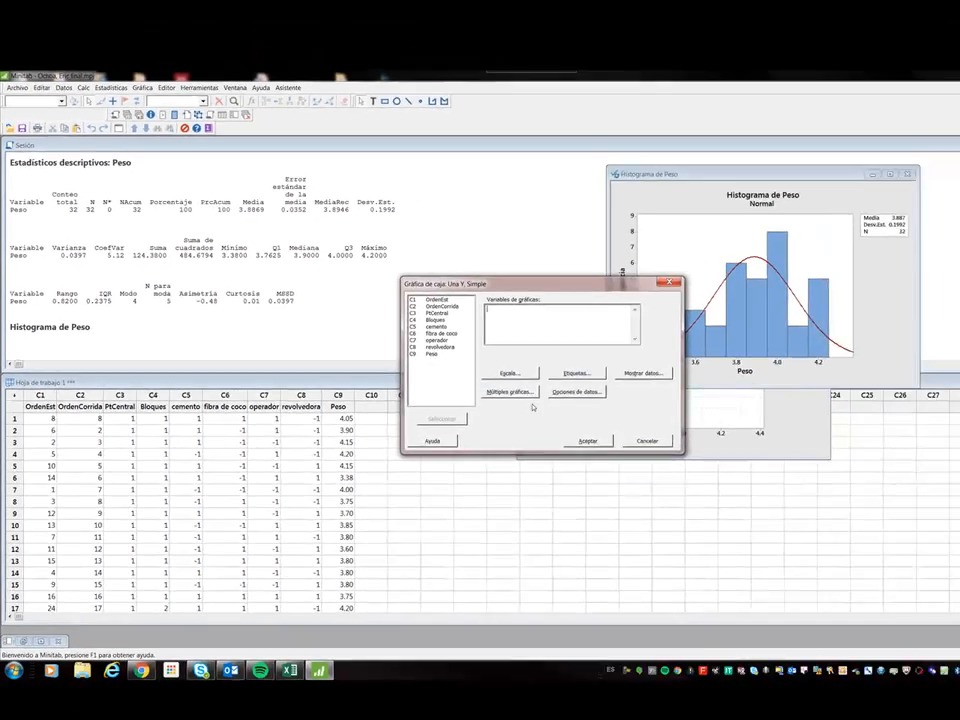
{"action": "double_click", "coordinate": [381, 342]}
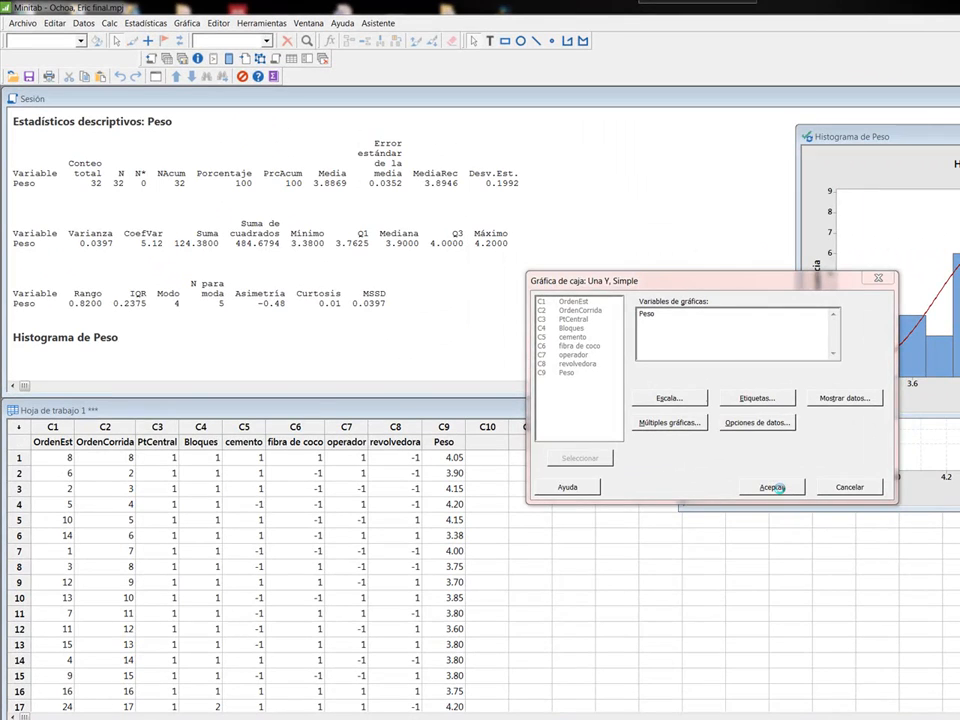
{"action": "left_click", "coordinate": [774, 487]}
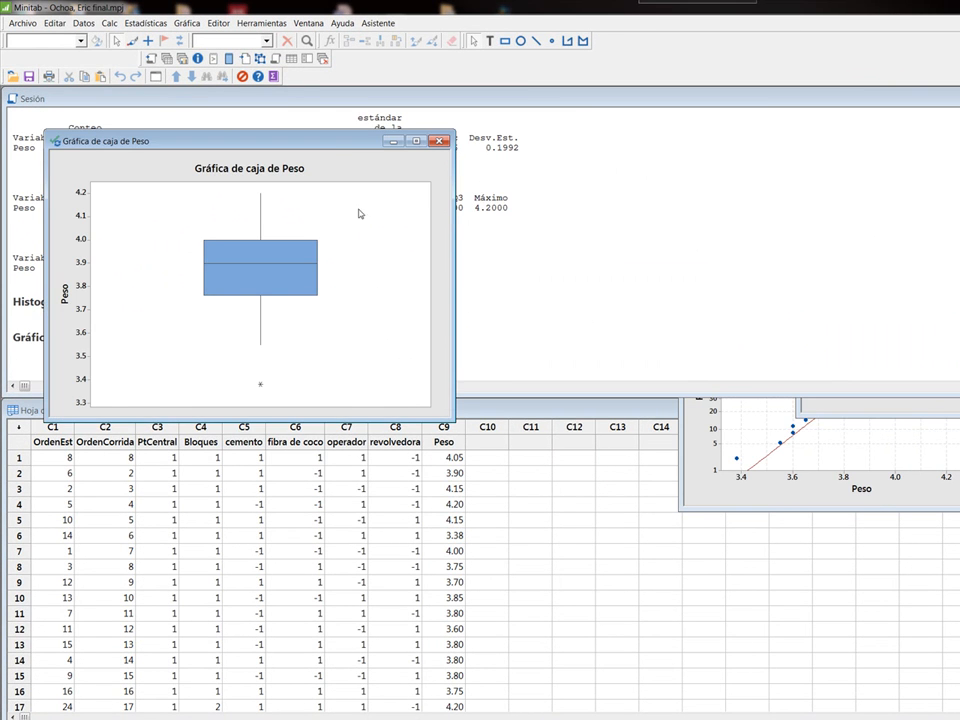
{"action": "left_click_drag", "start_coordinate": [330, 151], "coordinate": [928, 224]}
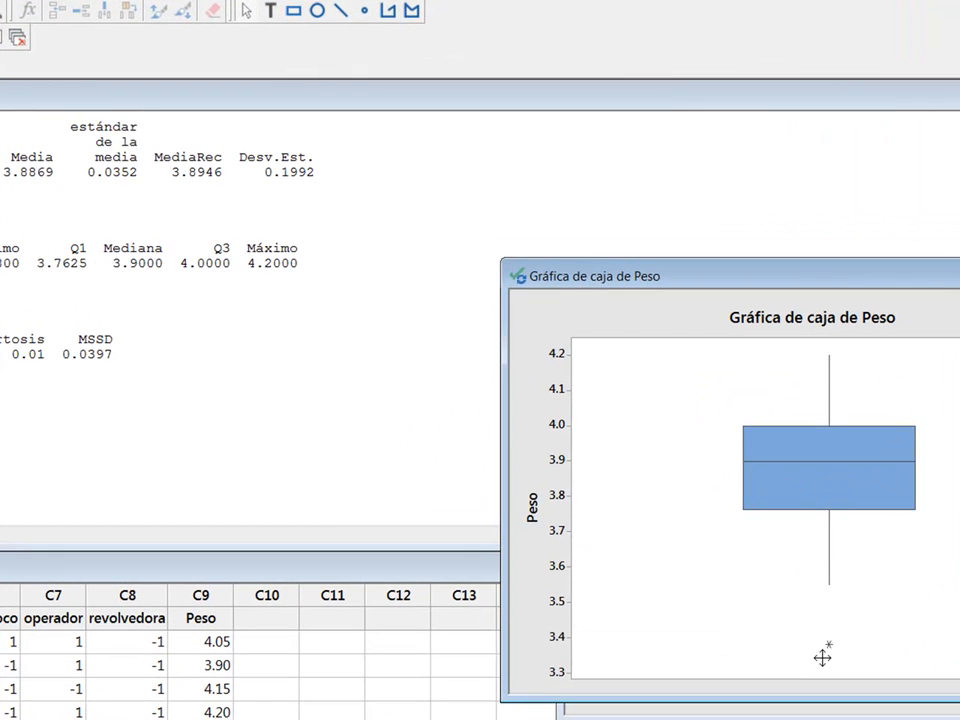
{"action": "left_click", "coordinate": [822, 657]}
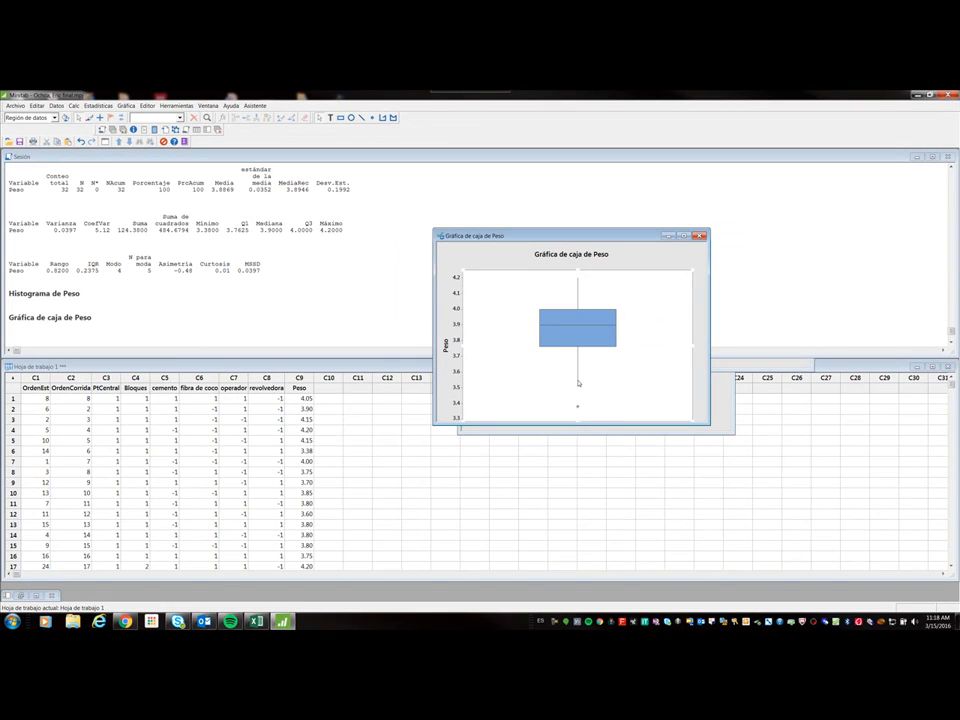
{"action": "mouse_move", "coordinate": [578, 383]}
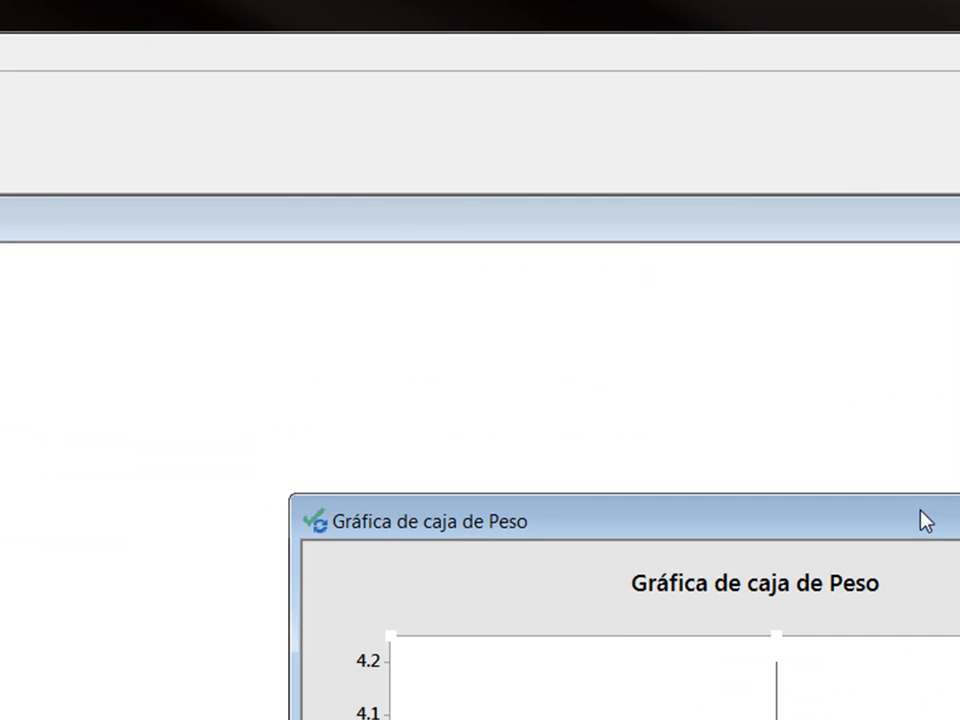
{"action": "left_click_drag", "start_coordinate": [925, 521], "coordinate": [373, 343]}
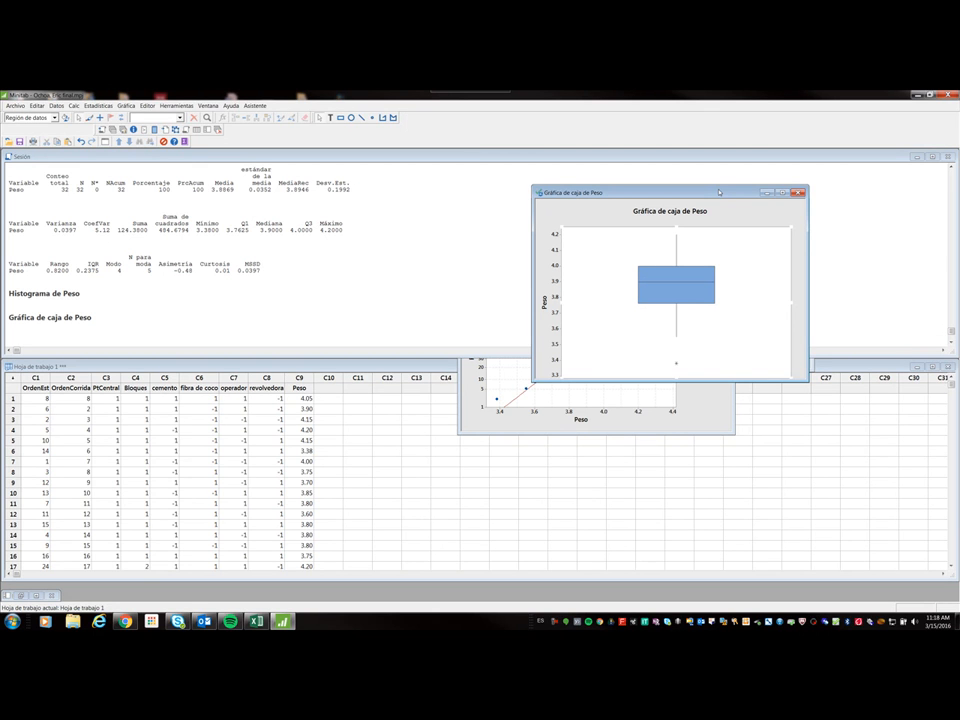
Minimize the Peso box plot, normality plot and histogram windows, and review the descriptive statistics in the session output.
{"action": "left_click", "coordinate": [766, 192]}
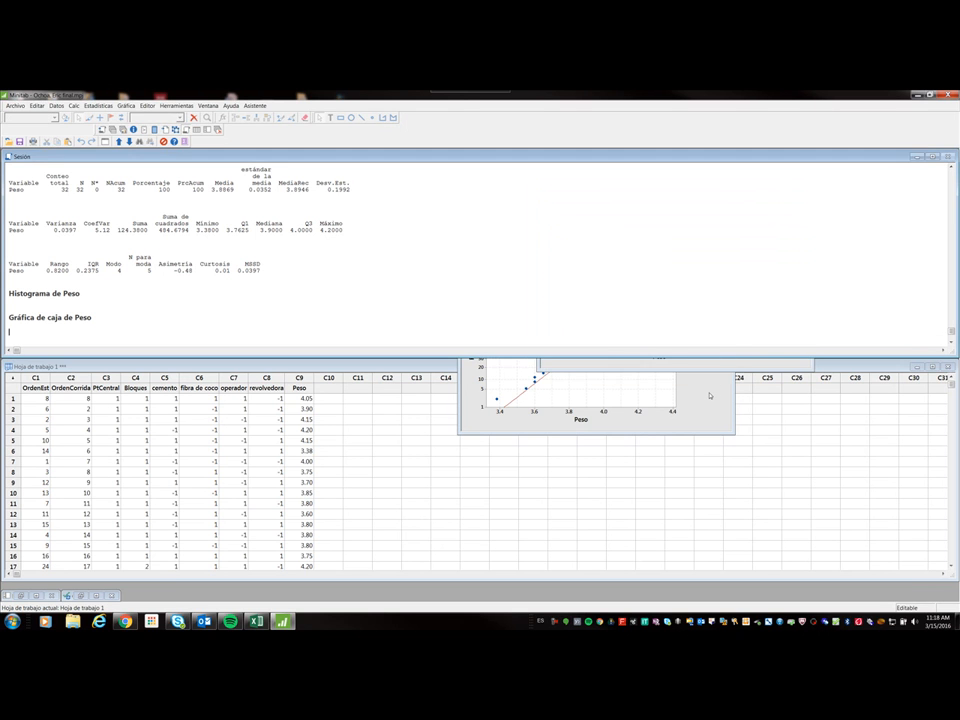
{"action": "left_click", "coordinate": [692, 246]}
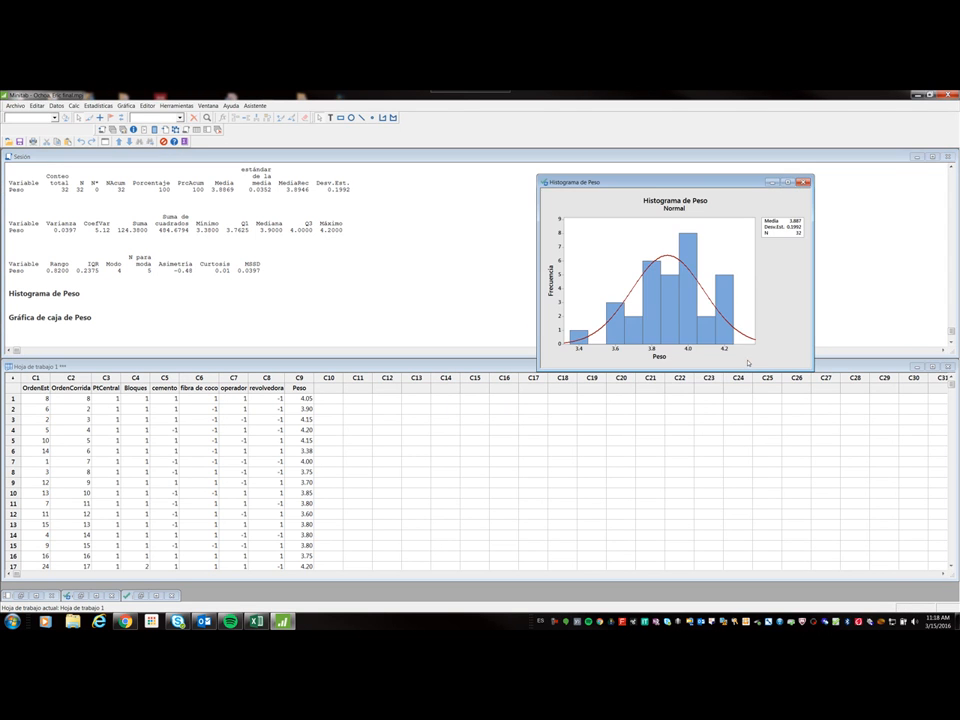
{"action": "left_click", "coordinate": [771, 182]}
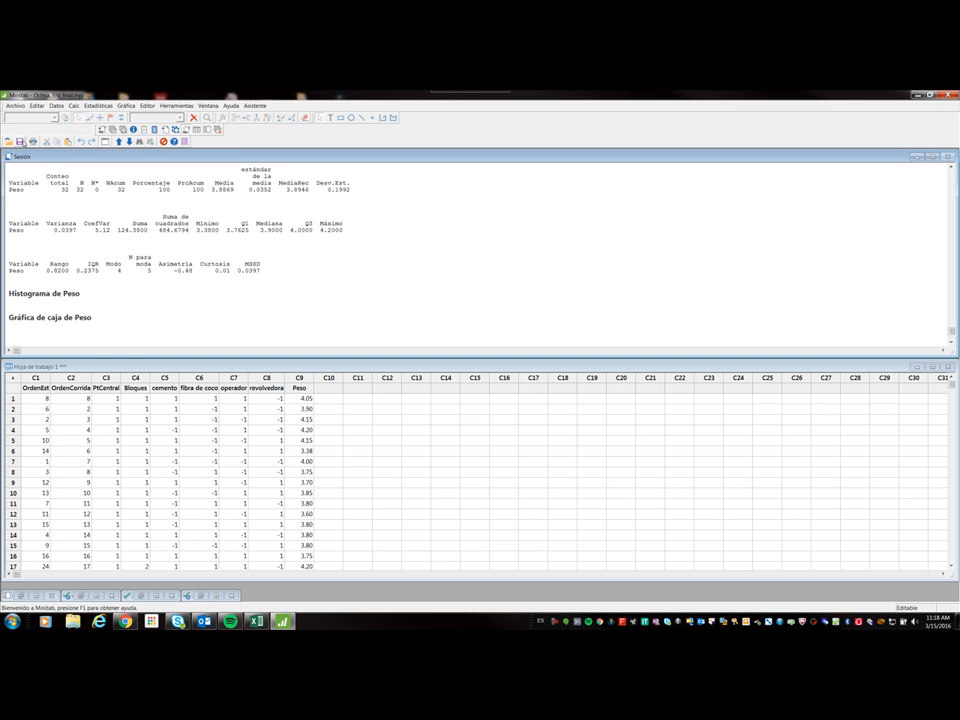
{"action": "left_click", "coordinate": [357, 461]}
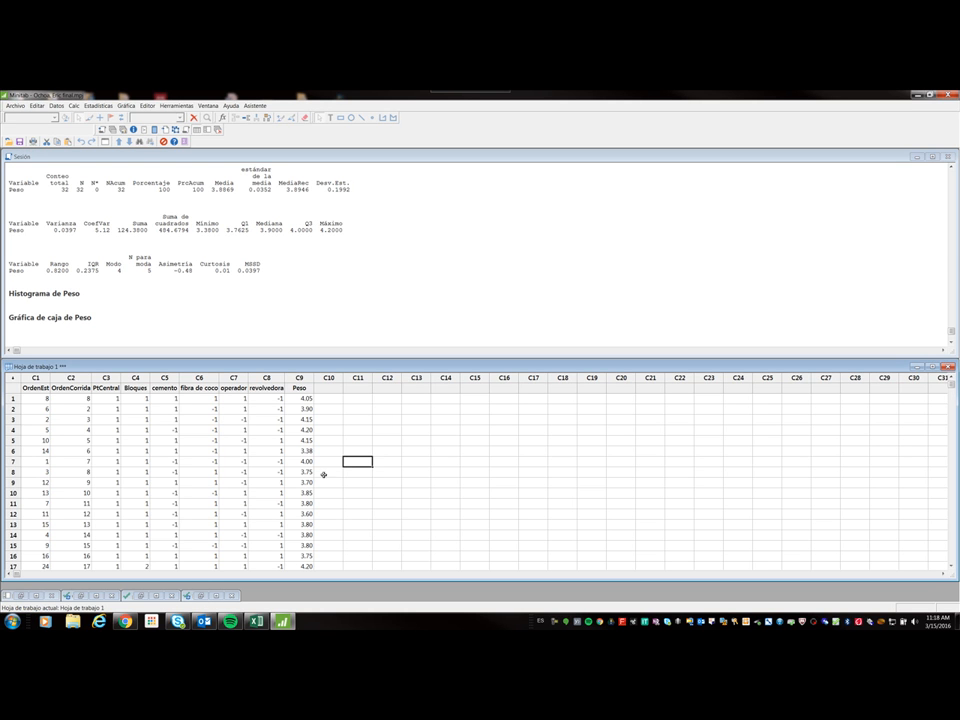
{"action": "left_click", "coordinate": [315, 321]}
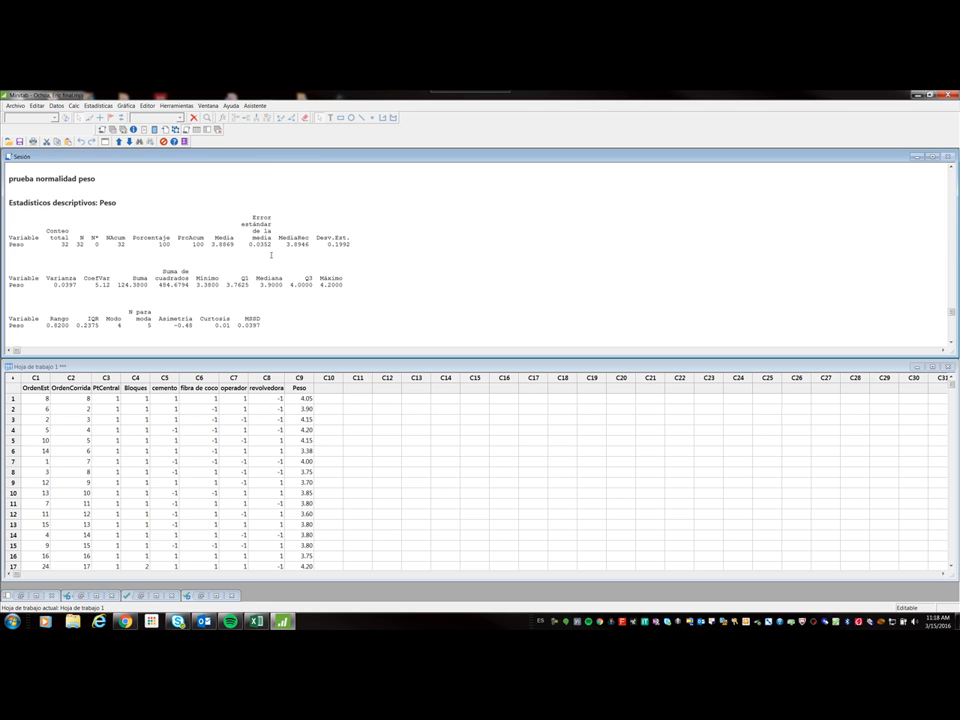
{"action": "scroll", "coordinate": [271, 255], "scroll_direction": "down", "scroll_amount": 2}
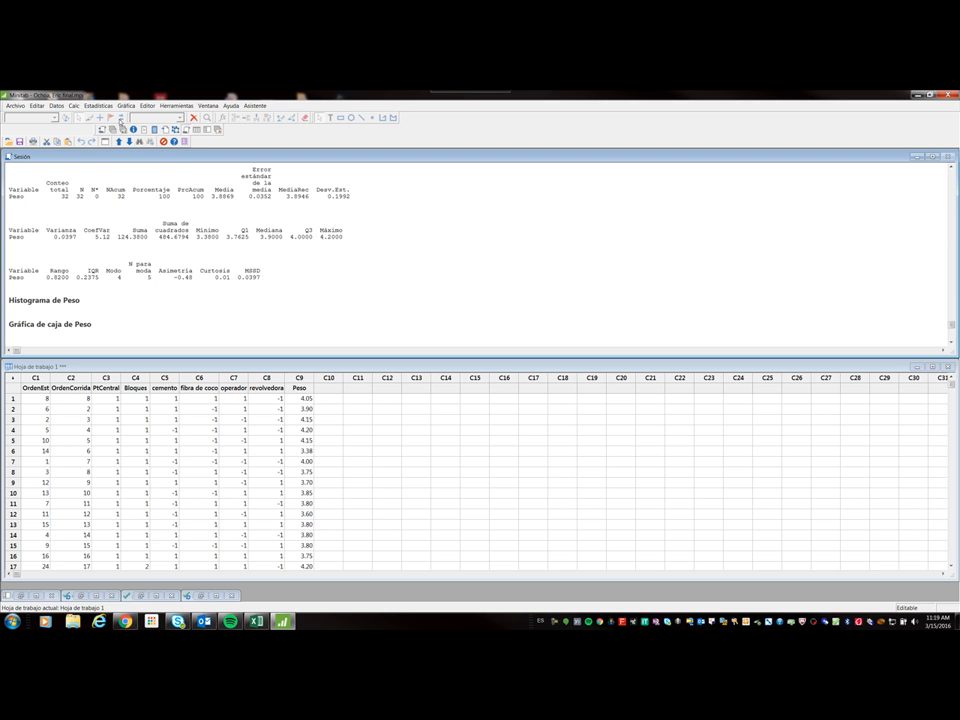
Start a factorial design analysis (Analizar diseño factorial) with Peso as the response.
{"action": "left_click", "coordinate": [98, 105]}
{"action": "mouse_move", "coordinate": [120, 147]}
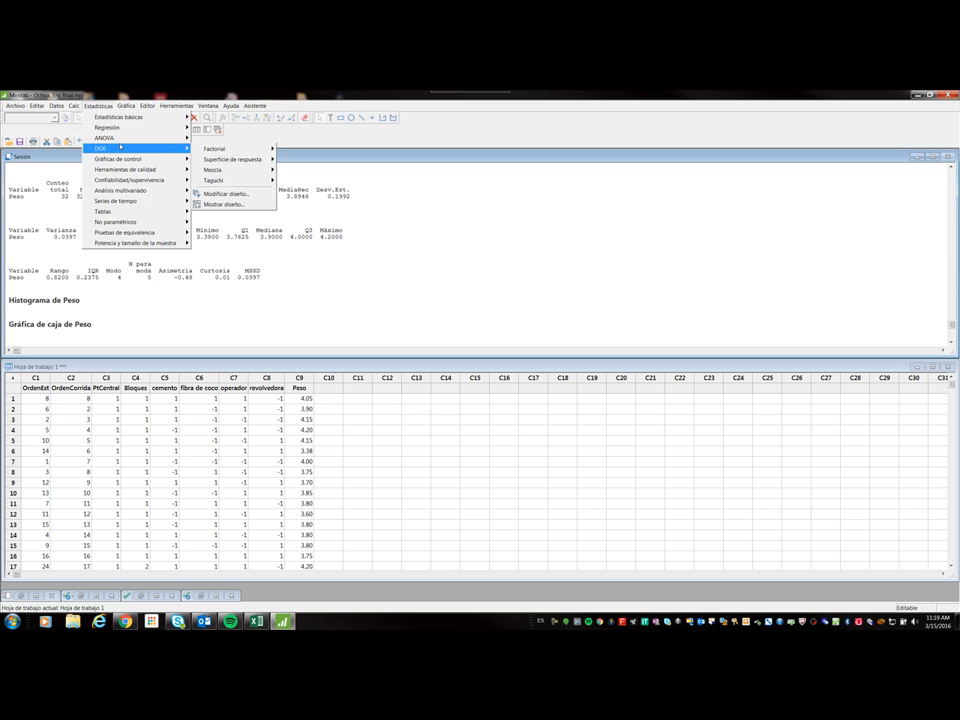
{"action": "mouse_move", "coordinate": [225, 149]}
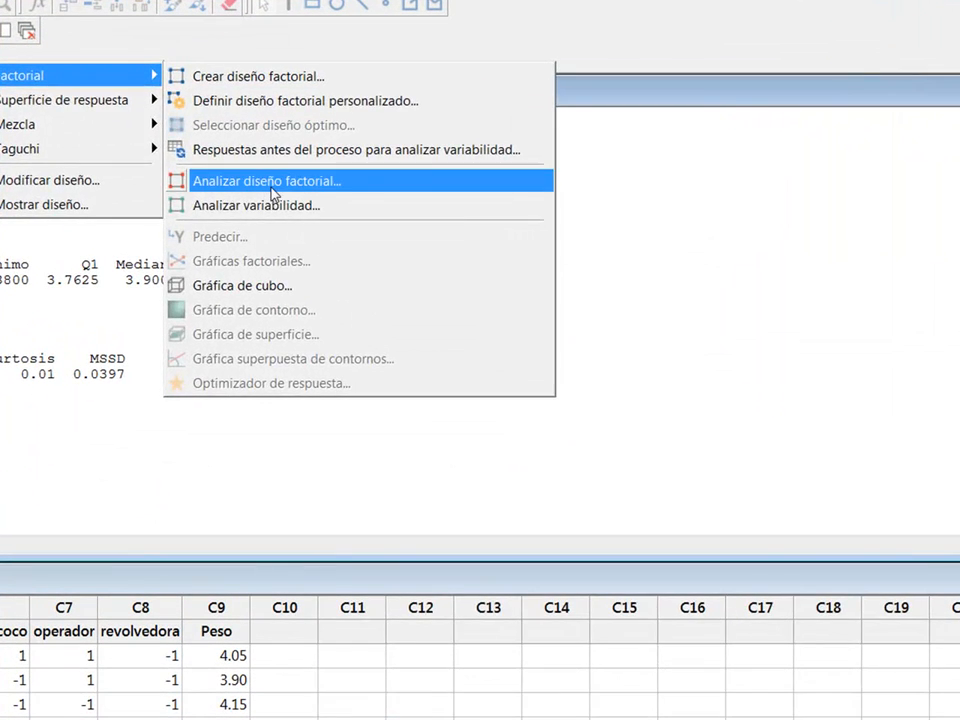
{"action": "left_click", "coordinate": [320, 194]}
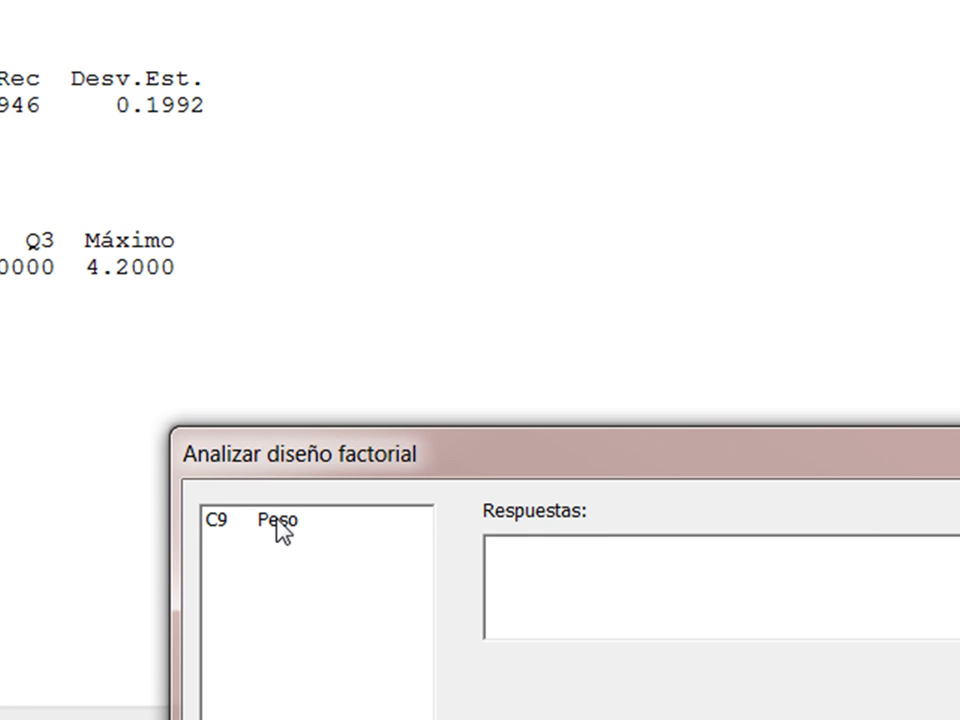
{"action": "double_click", "coordinate": [277, 521]}
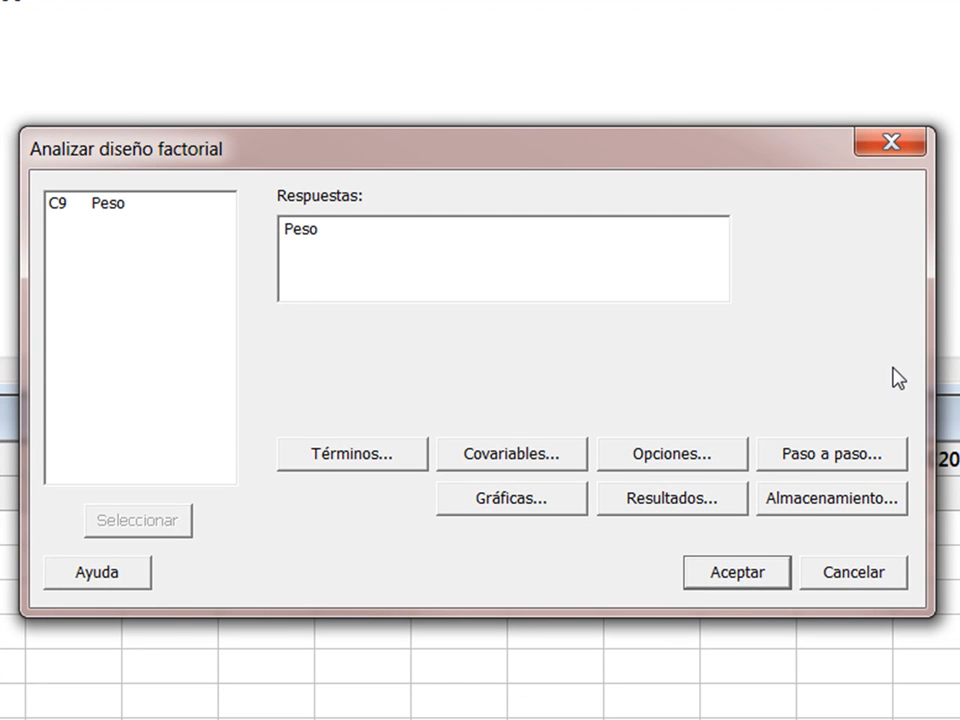
{"action": "left_click", "coordinate": [507, 505]}
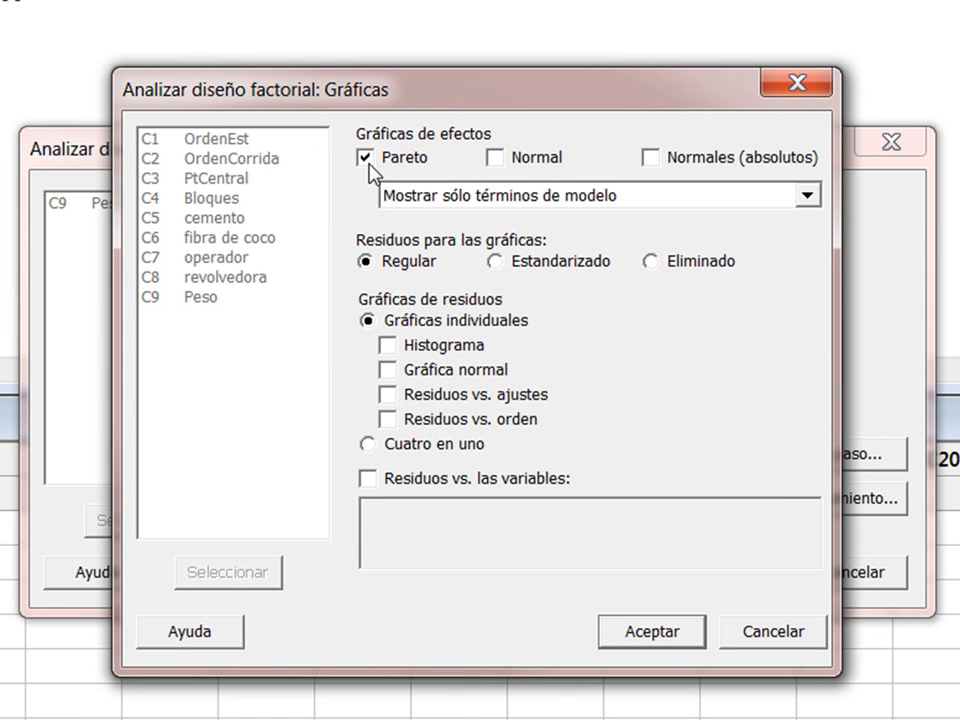
{"action": "left_click", "coordinate": [368, 444]}
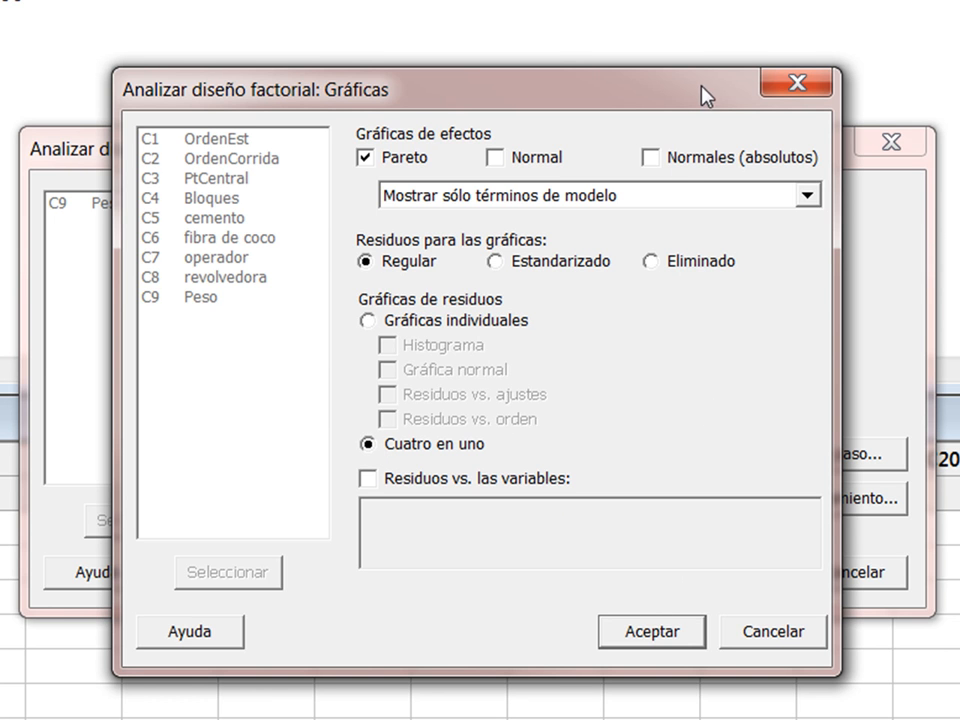
{"action": "left_click", "coordinate": [792, 89]}
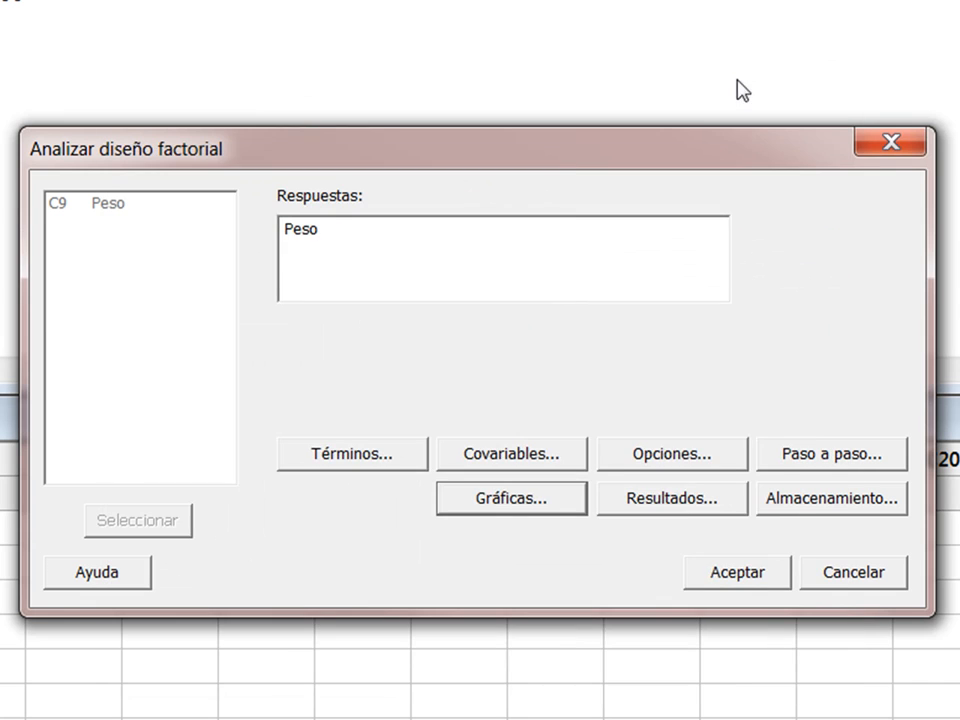
Confirm the analysis results with default coefficients, default alias interactions, and fits and diagnostics only for unusual observations.
{"action": "left_click", "coordinate": [678, 508]}
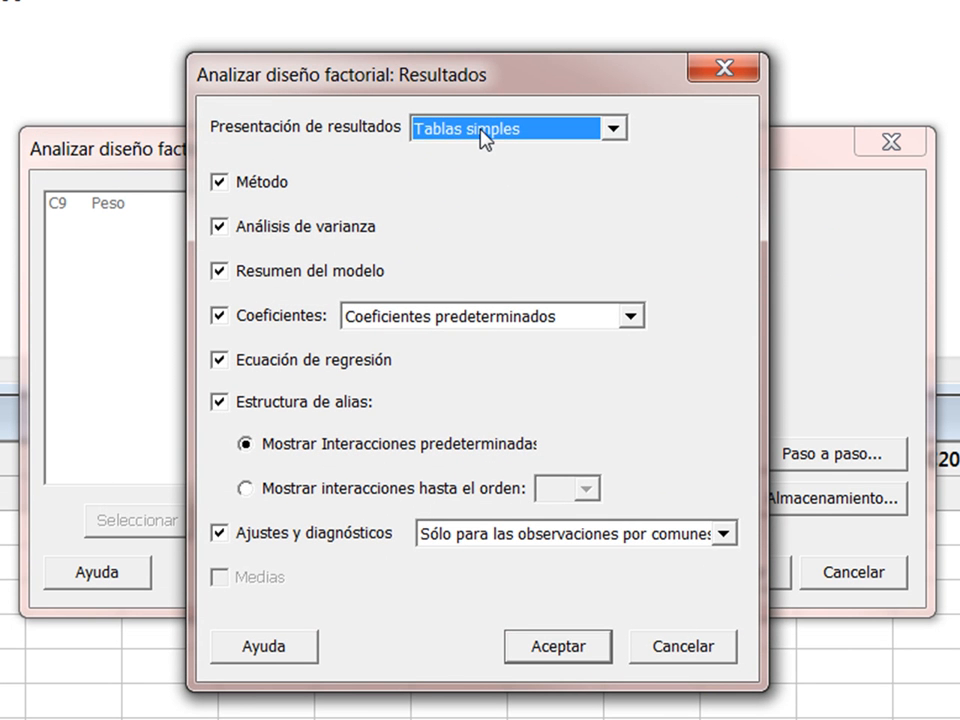
{"action": "left_click", "coordinate": [519, 327]}
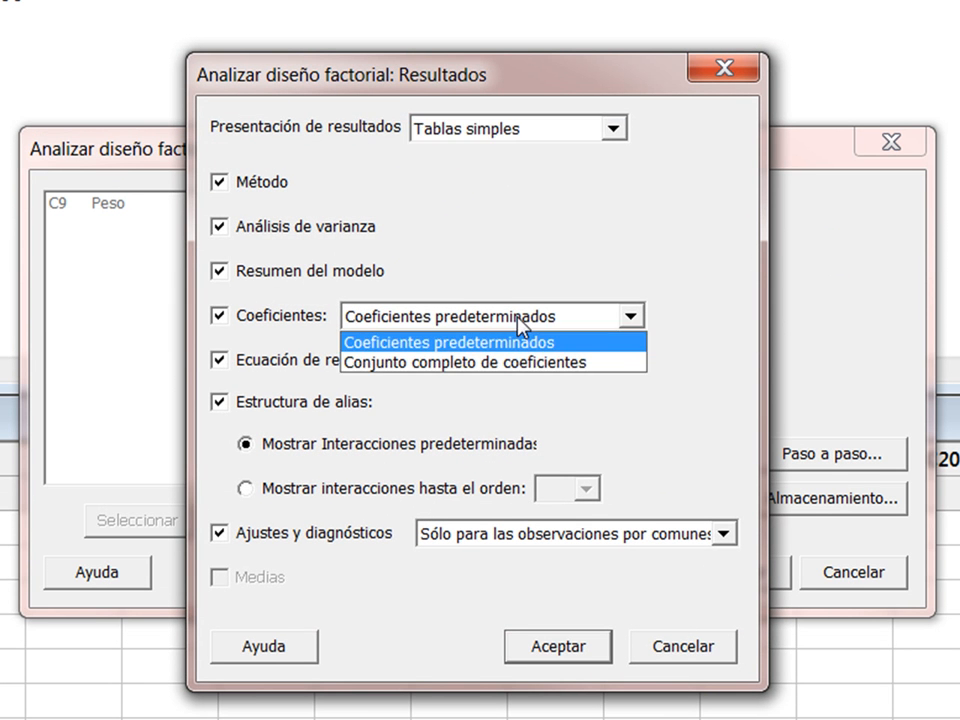
{"action": "left_click", "coordinate": [519, 344]}
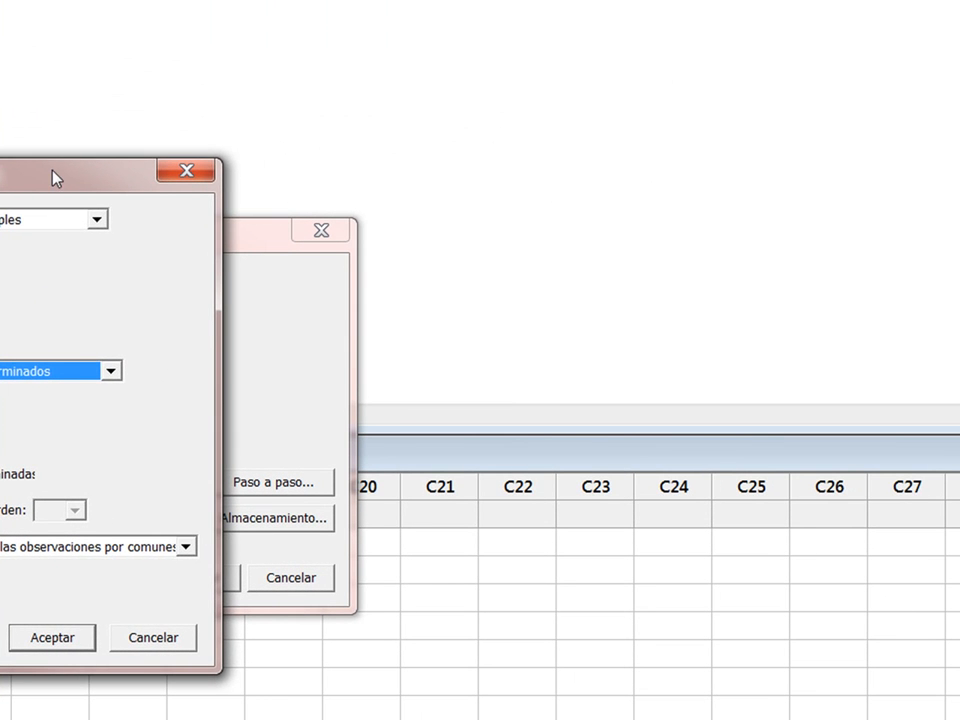
{"action": "left_click_drag", "start_coordinate": [62, 182], "coordinate": [733, 96]}
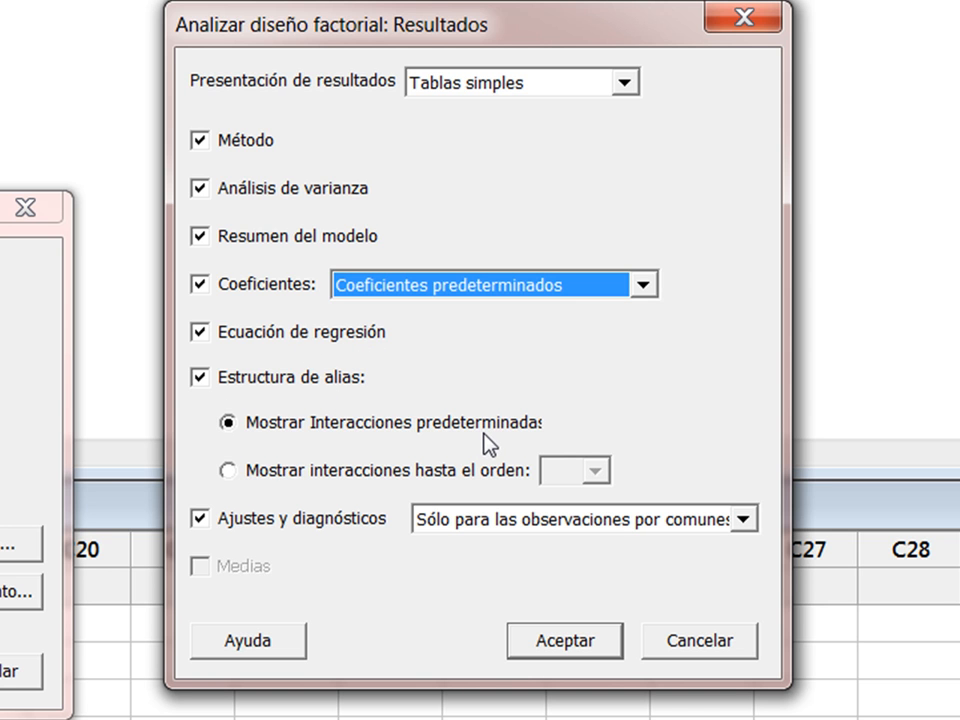
{"action": "left_click", "coordinate": [575, 520]}
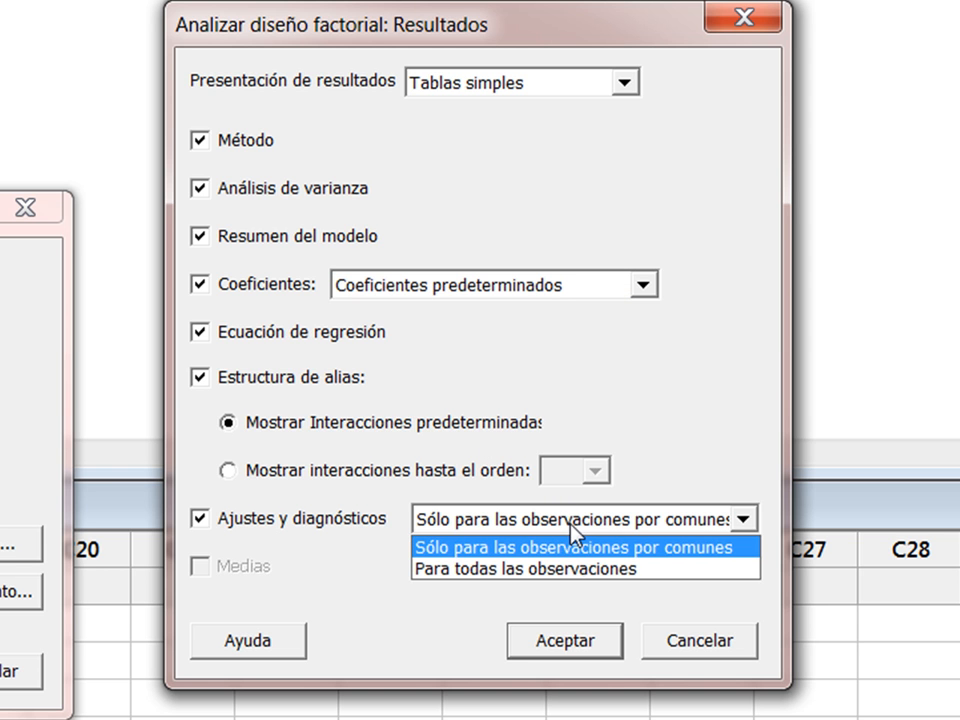
{"action": "left_click", "coordinate": [585, 550]}
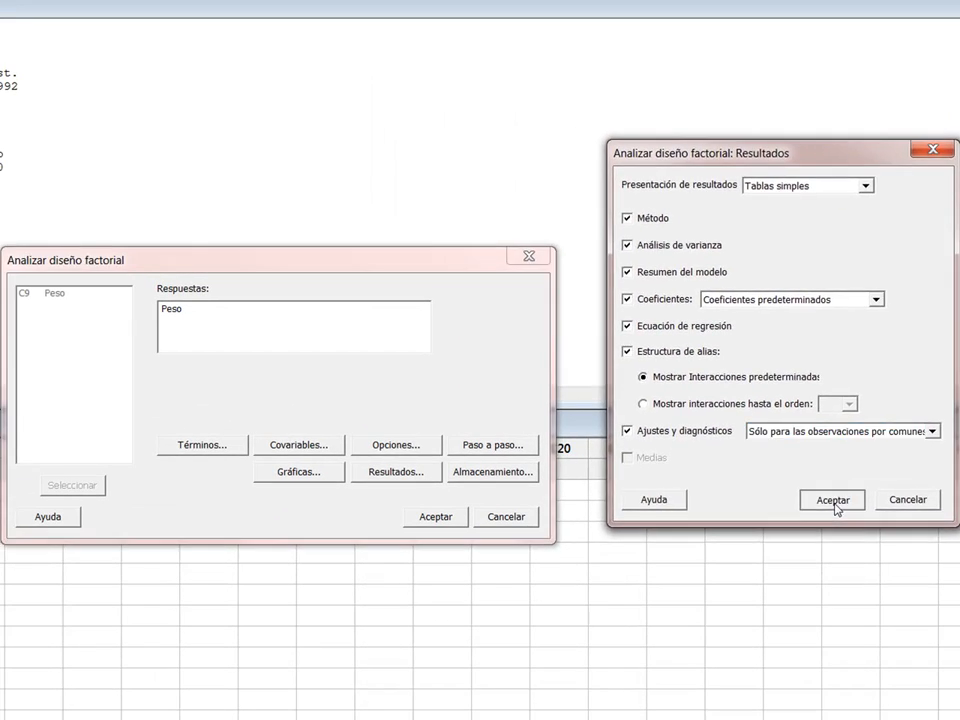
{"action": "left_click", "coordinate": [786, 528]}
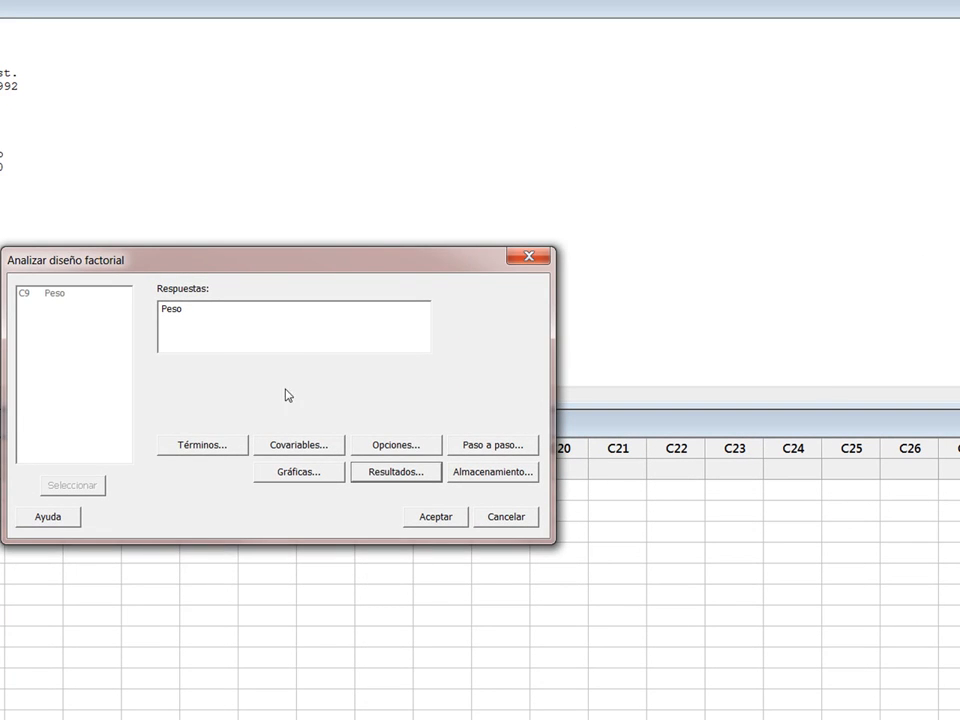
Run the analysis with a Pareto effects chart and four-in-one residual plots, and move the Pareto chart clear of the session output.
{"action": "left_click", "coordinate": [296, 474]}
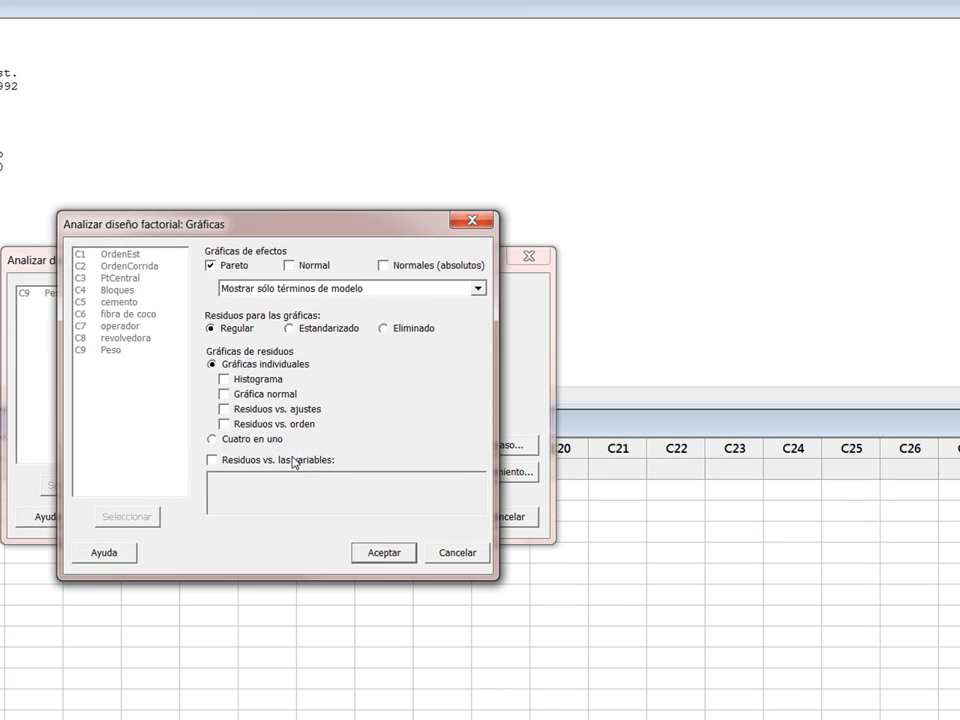
{"action": "left_click", "coordinate": [212, 440]}
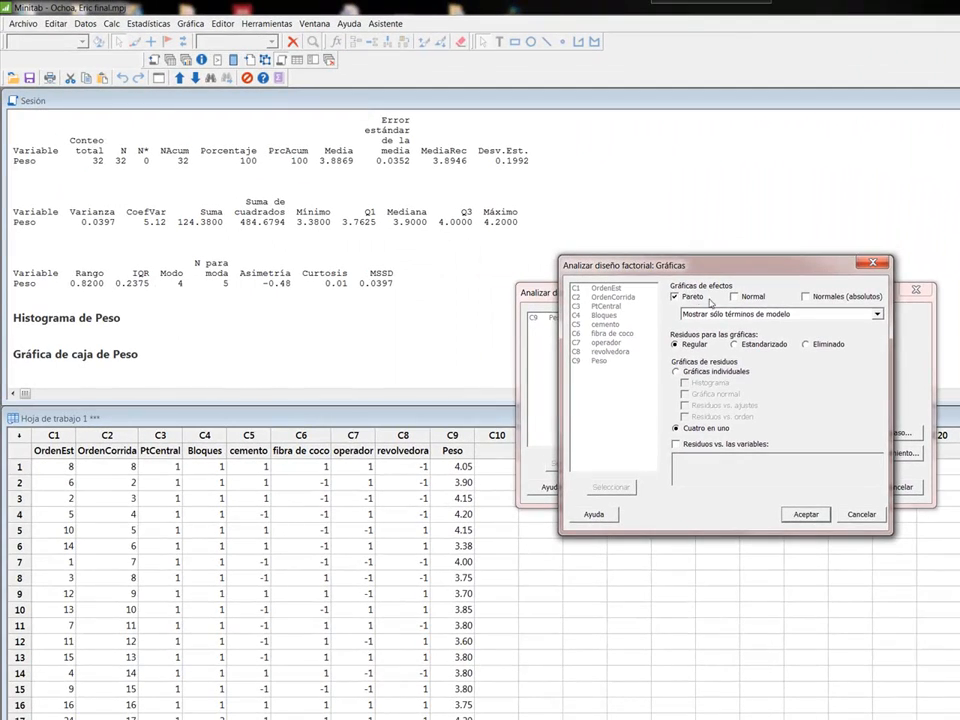
{"action": "left_click", "coordinate": [806, 514]}
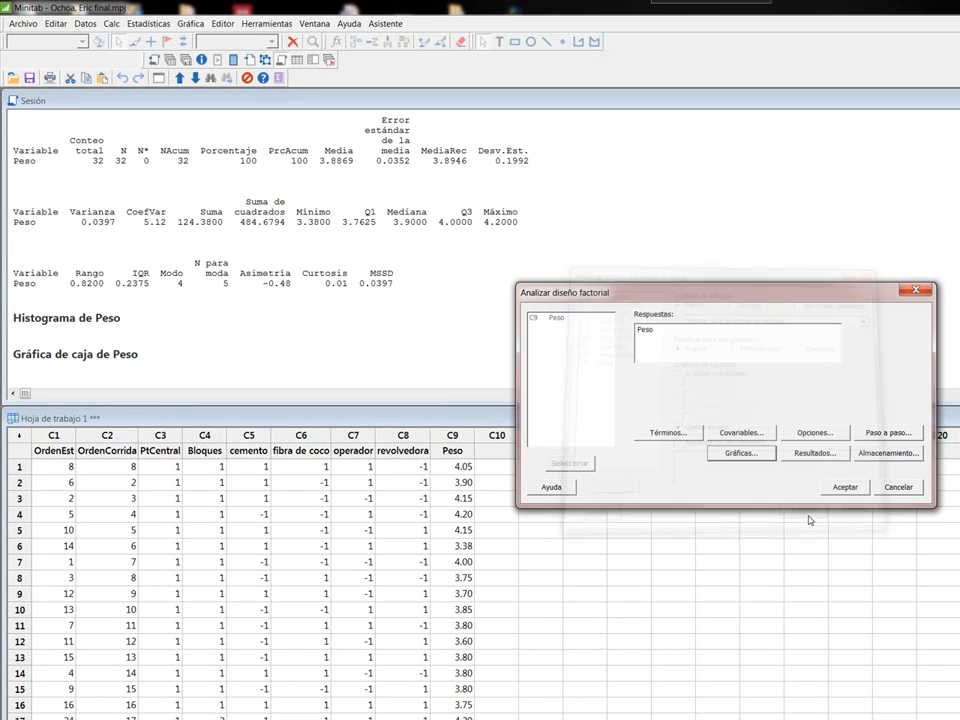
{"action": "left_click", "coordinate": [840, 490]}
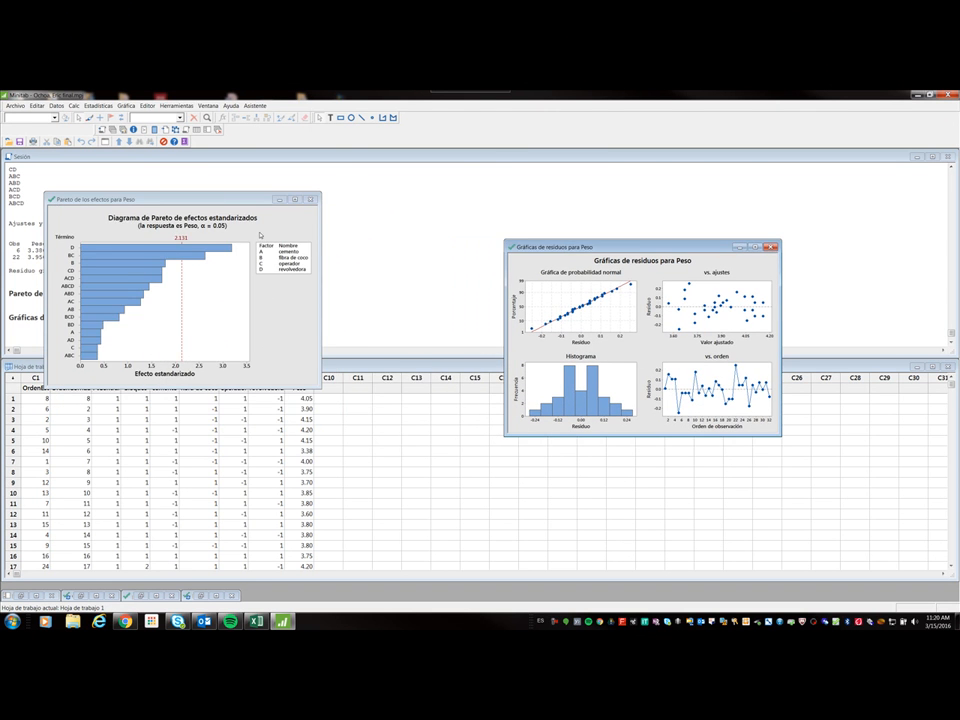
{"action": "left_click_drag", "start_coordinate": [215, 204], "coordinate": [385, 248]}
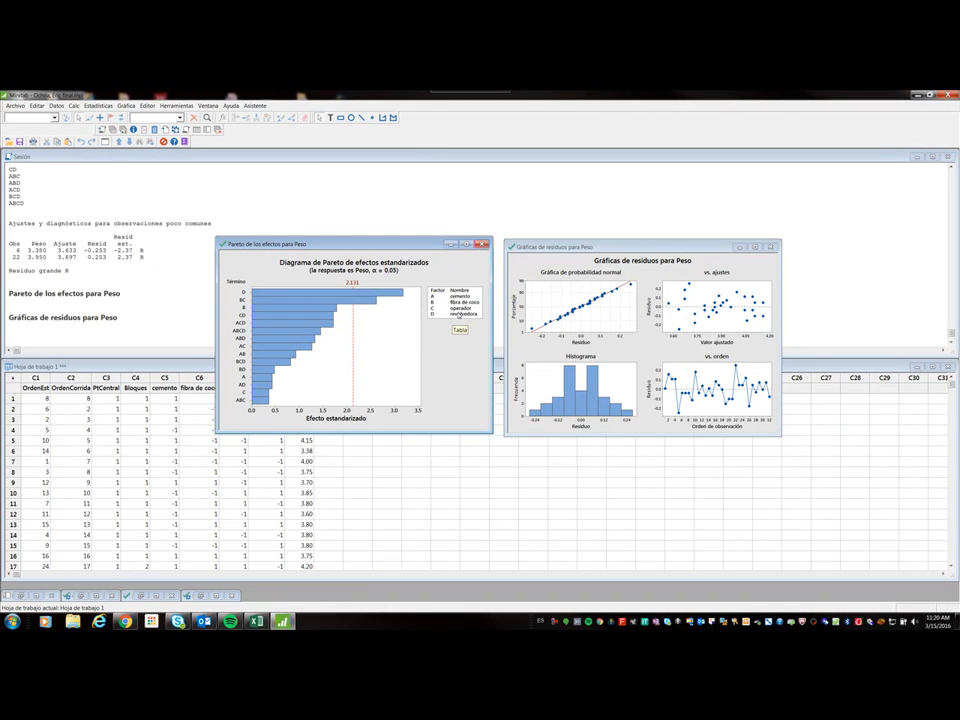
{"action": "mouse_move", "coordinate": [352, 296]}
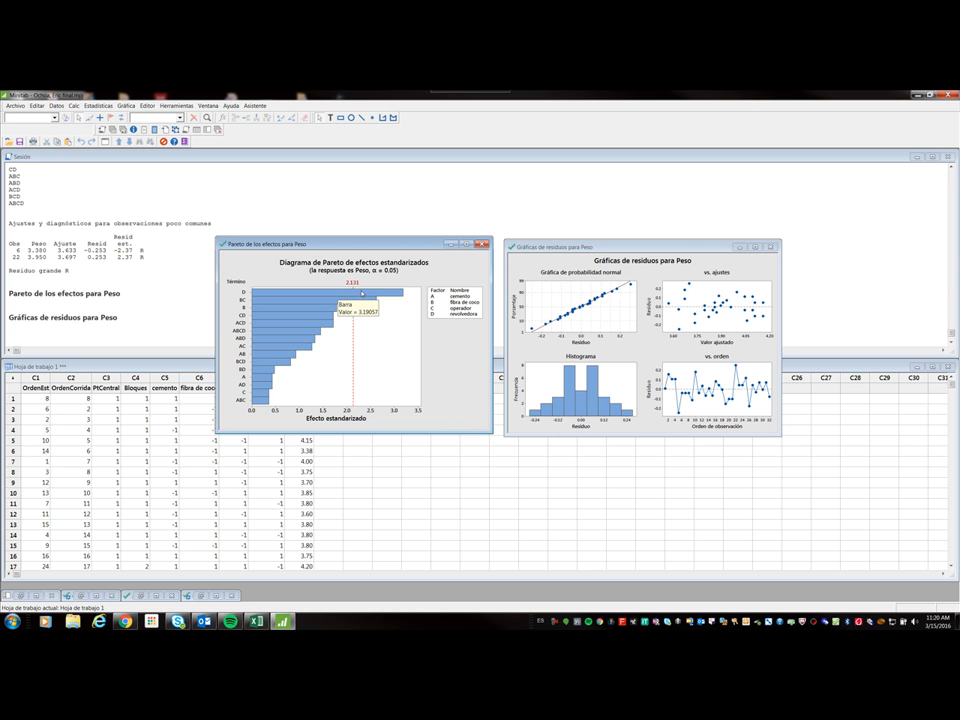
Move the Pareto chart clear of the session output and return to the factorial regression results for Peso.
{"action": "left_click_drag", "start_coordinate": [386, 244], "coordinate": [741, 333]}
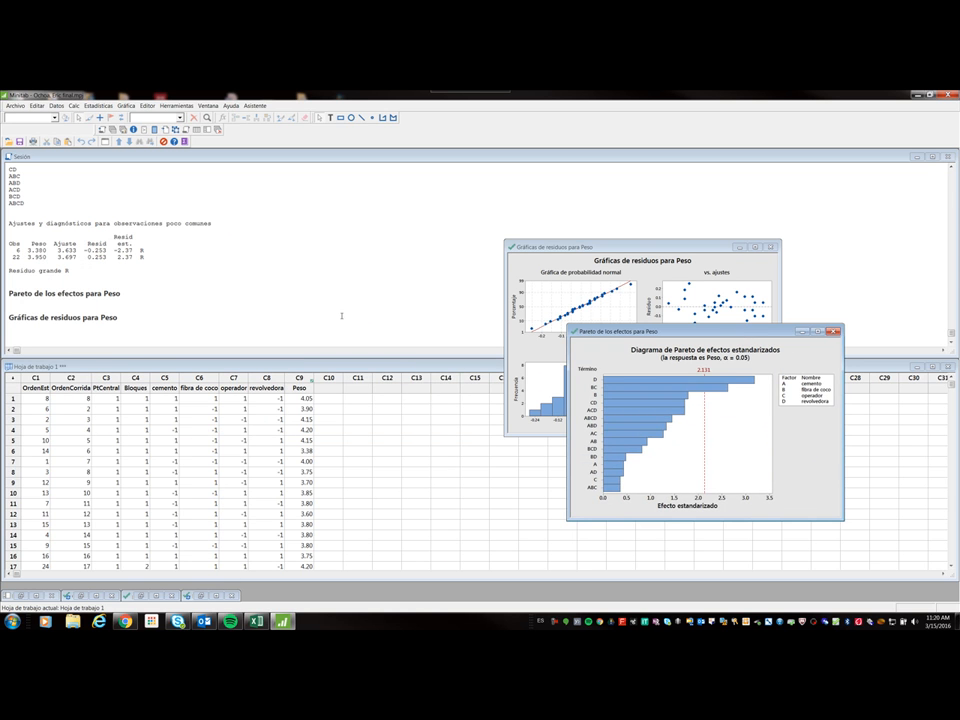
{"action": "left_click", "coordinate": [199, 266]}
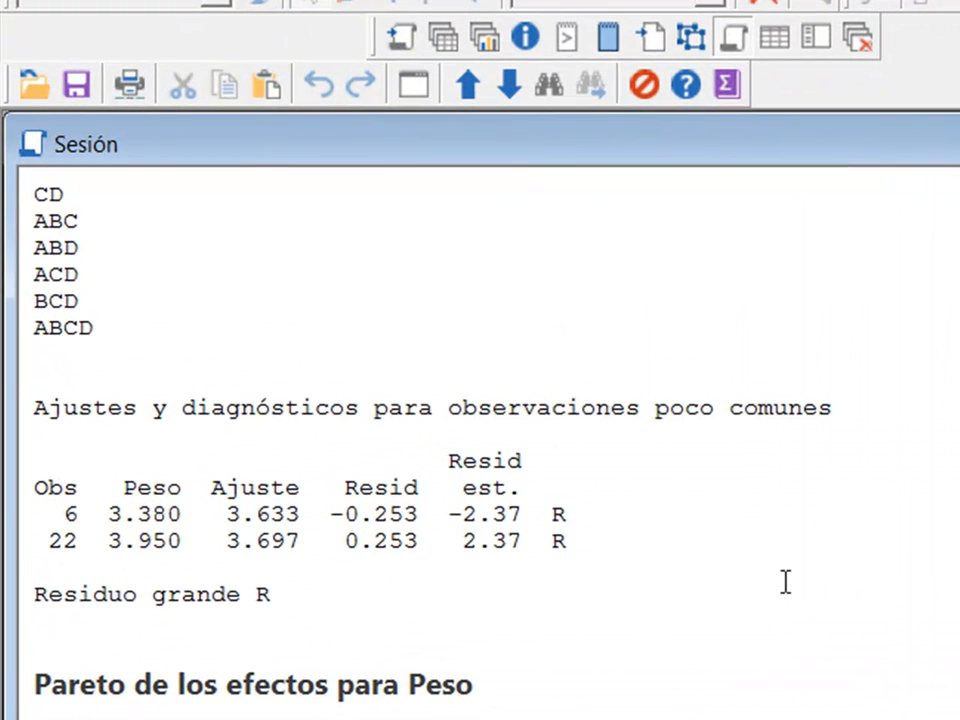
{"action": "scroll", "coordinate": [786, 582], "scroll_direction": "up", "scroll_amount": 2}
{"action": "scroll", "coordinate": [786, 582], "scroll_direction": "down", "scroll_amount": 1}
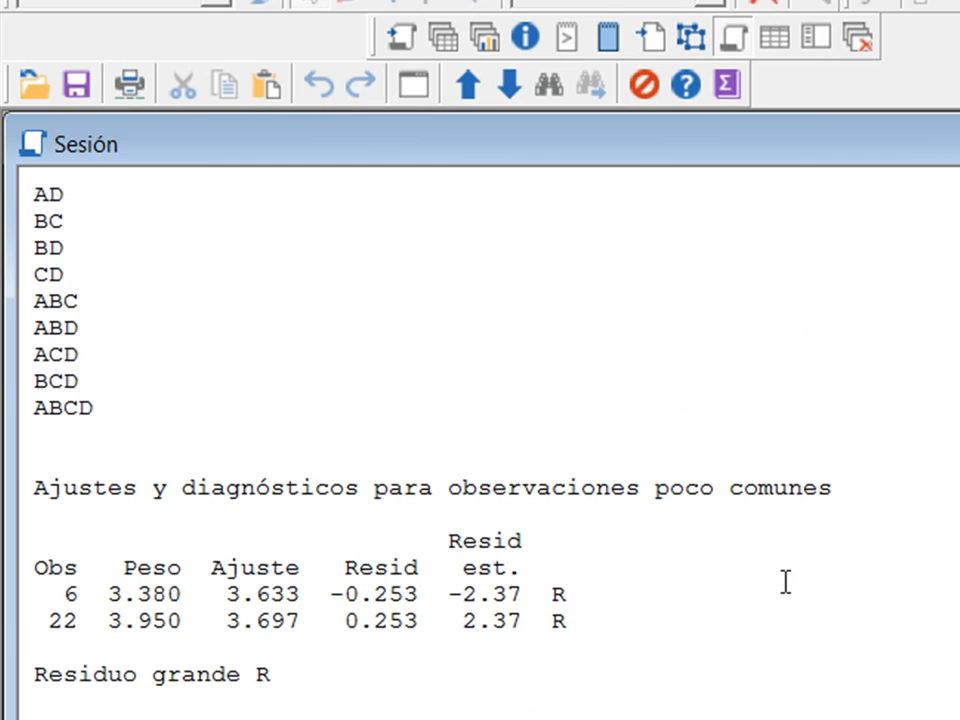
{"action": "scroll", "coordinate": [800, 610], "scroll_direction": "up", "scroll_amount": 4}
{"action": "scroll", "coordinate": [806, 623], "scroll_direction": "up", "scroll_amount": 7}
{"action": "scroll", "coordinate": [806, 623], "scroll_direction": "up", "scroll_amount": 3}
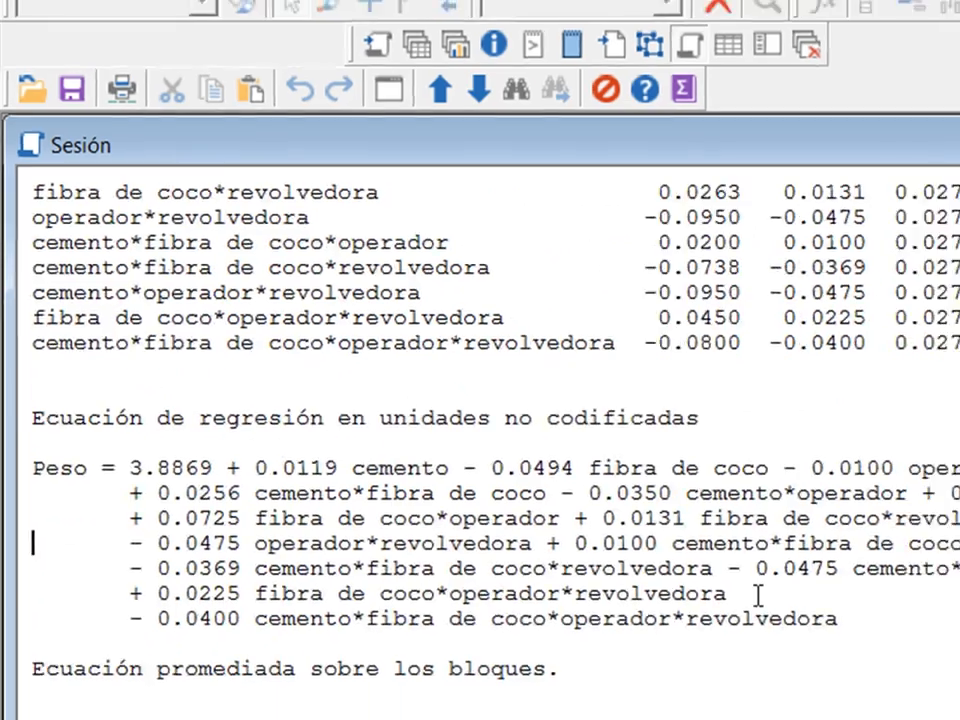
{"action": "scroll", "coordinate": [758, 595], "scroll_direction": "up", "scroll_amount": 10}
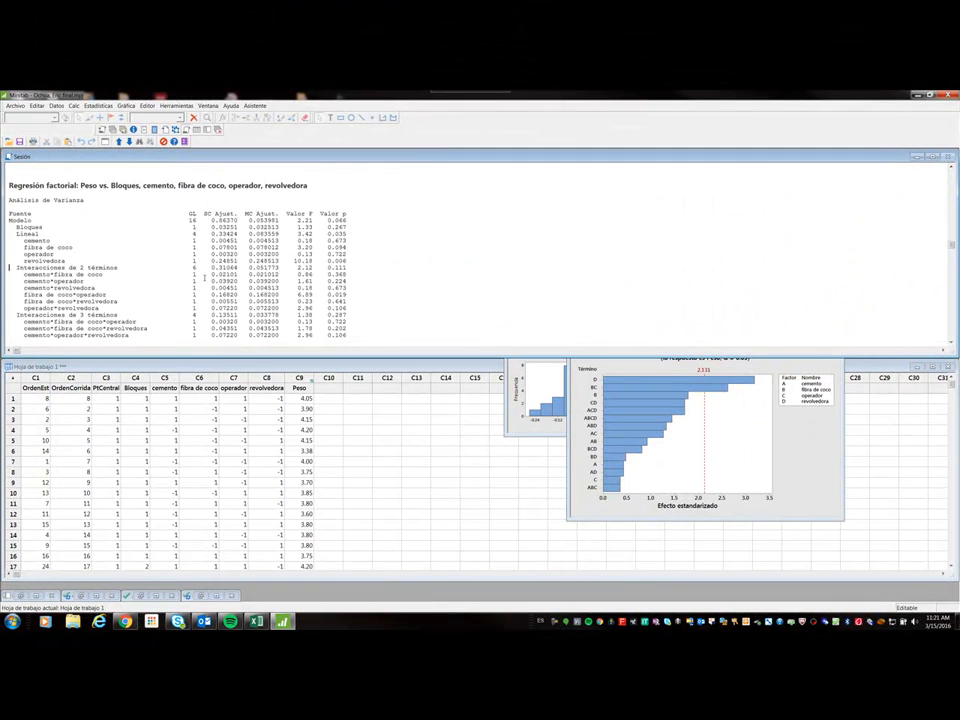
Examine the analysis of variance table for Peso, from the model and linear terms through the interactions to the error and total.
{"action": "scroll", "coordinate": [204, 278], "scroll_direction": "up", "scroll_amount": 5}
{"action": "scroll", "coordinate": [204, 278], "scroll_direction": "down", "scroll_amount": 3}
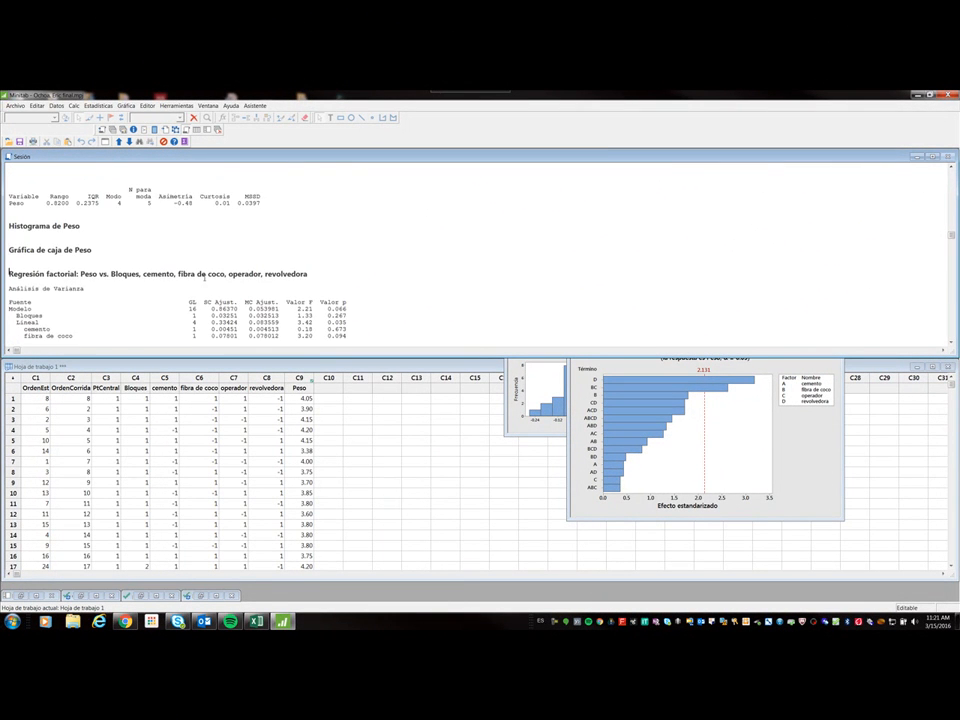
{"action": "scroll", "coordinate": [204, 278], "scroll_direction": "down", "scroll_amount": 3}
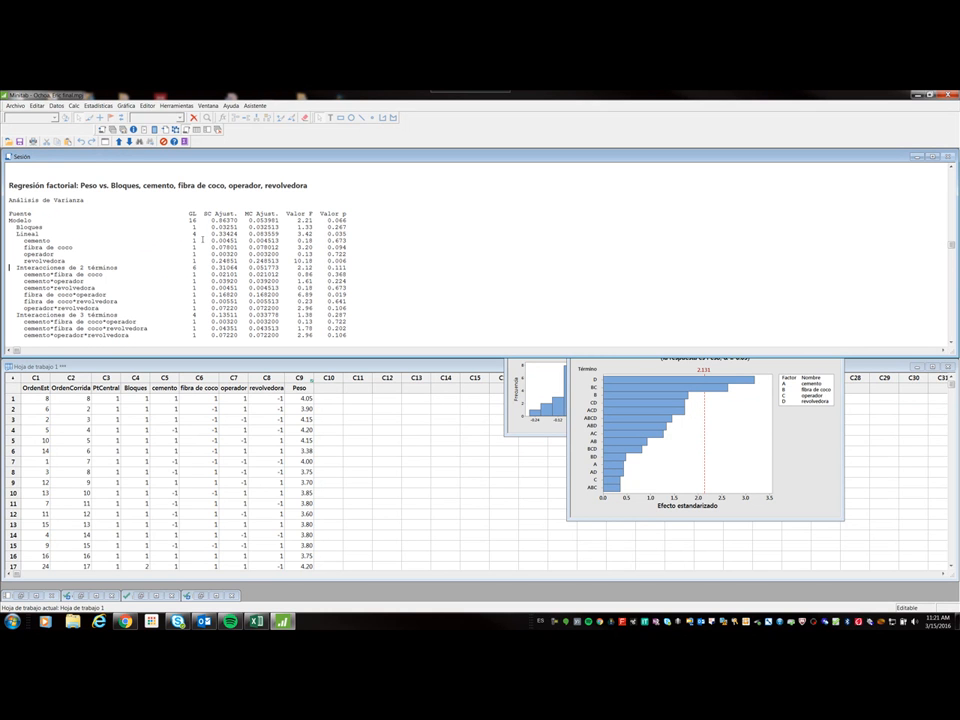
{"action": "scroll", "coordinate": [203, 240], "scroll_direction": "down", "scroll_amount": 2}
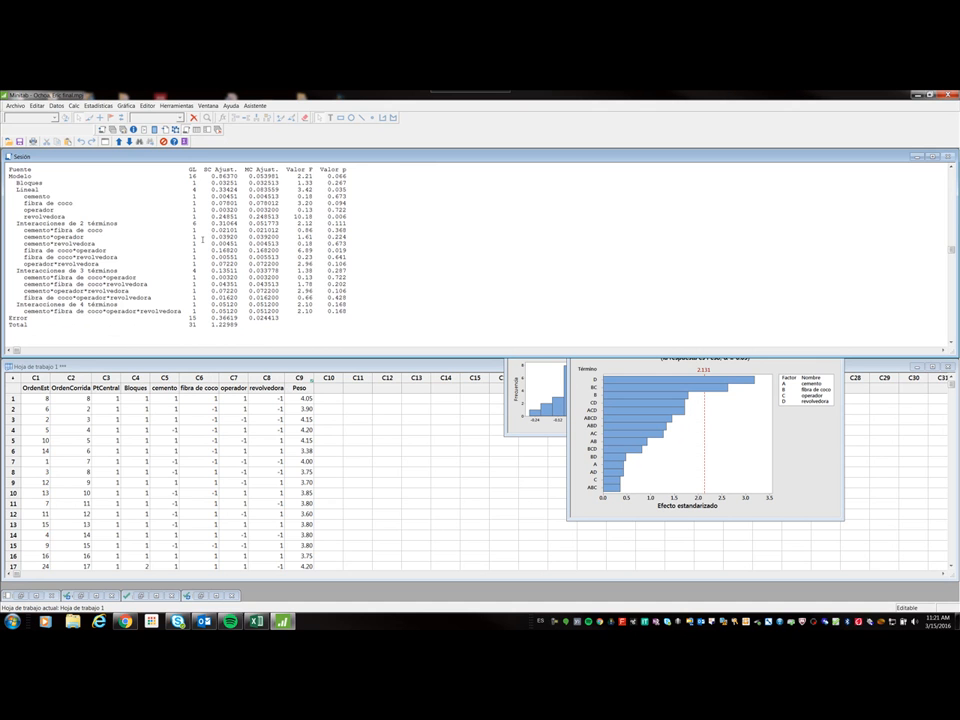
{"action": "scroll", "coordinate": [203, 240], "scroll_direction": "up", "scroll_amount": 2}
{"action": "scroll", "coordinate": [203, 240], "scroll_direction": "down", "scroll_amount": 1}
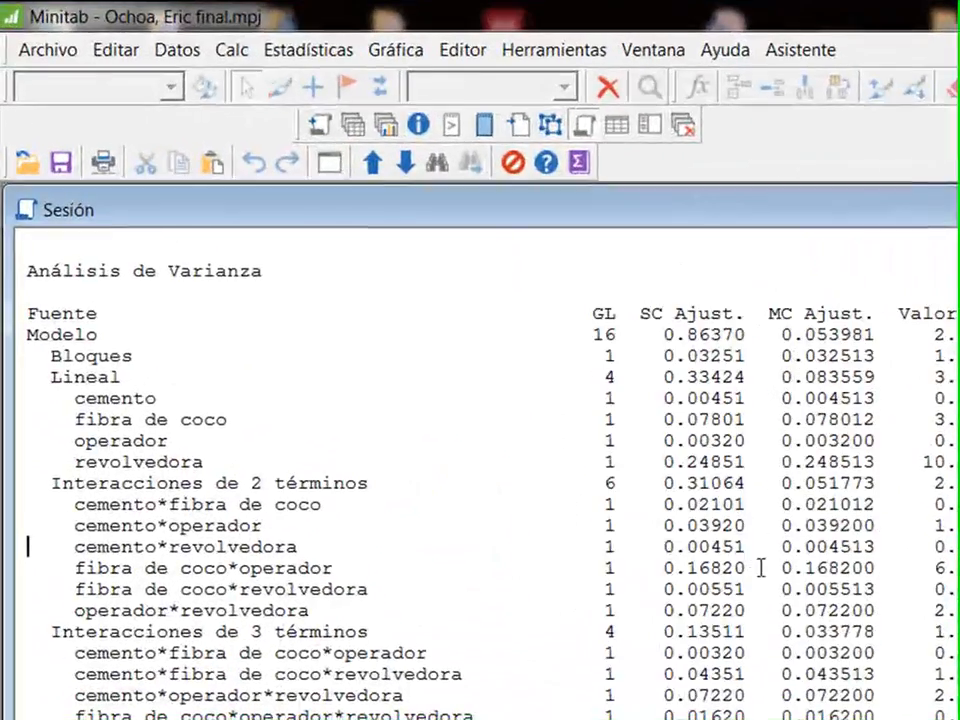
Highlight and compare the adjusted sums of squares of the fibra de coco*operador interaction, Bloques, Lineal and cemento in the variance table.
{"action": "left_click_drag", "start_coordinate": [240, 270], "coordinate": [218, 270]}
{"action": "left_click_drag", "start_coordinate": [693, 570], "coordinate": [51, 570]}
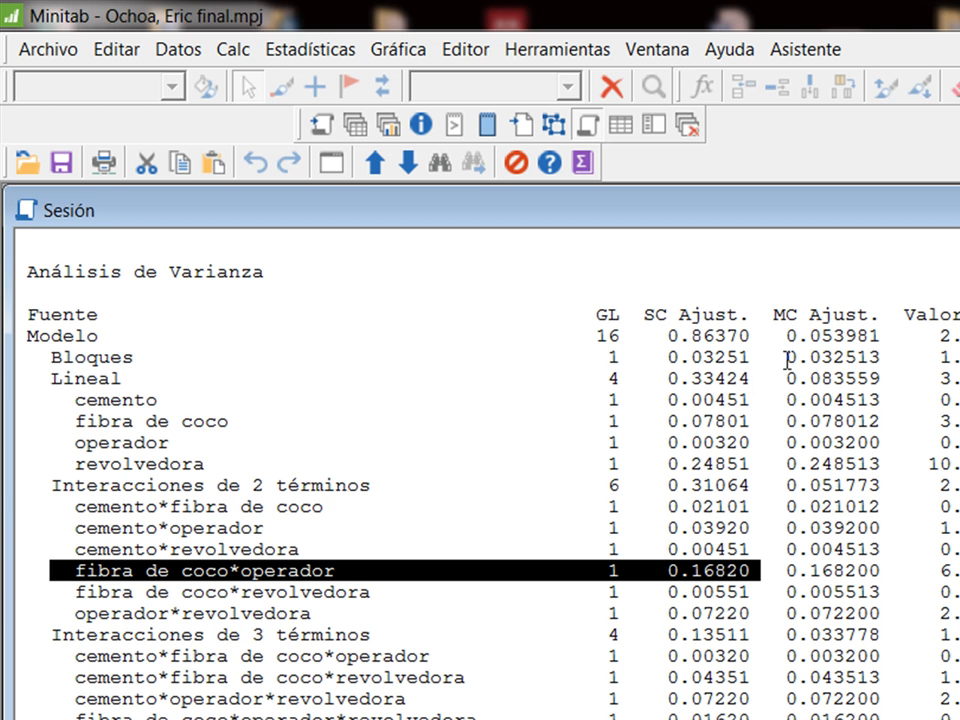
{"action": "left_click_drag", "start_coordinate": [755, 398], "coordinate": [612, 377]}
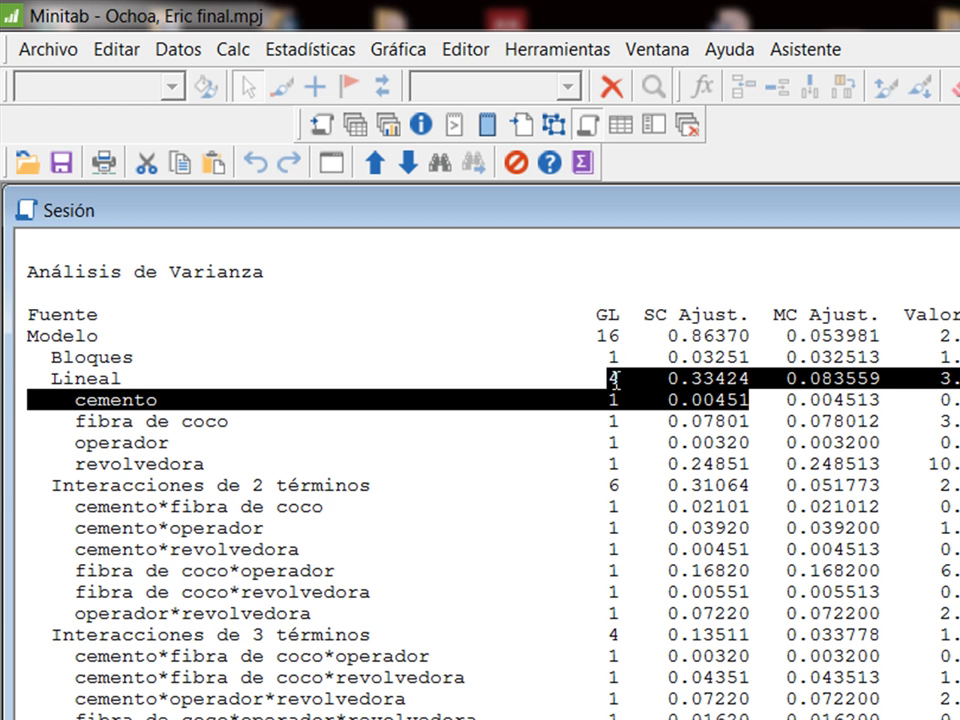
{"action": "left_click", "coordinate": [750, 356]}
{"action": "left_click_drag", "start_coordinate": [724, 355], "coordinate": [770, 384]}
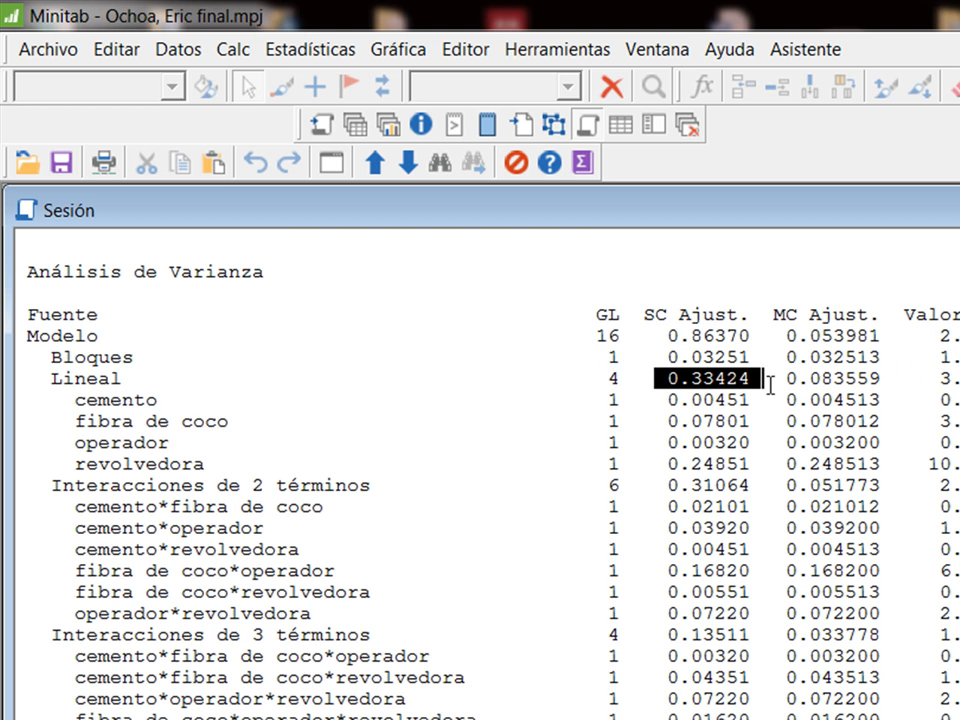
{"action": "left_click_drag", "start_coordinate": [763, 405], "coordinate": [670, 400]}
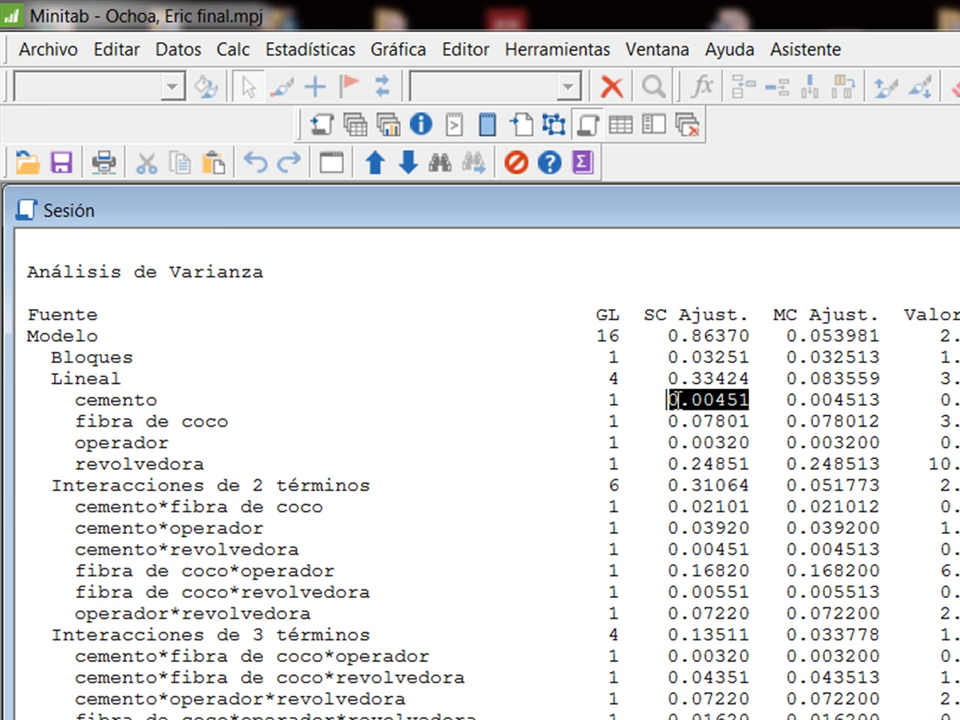
{"action": "left_click_drag", "start_coordinate": [765, 378], "coordinate": [673, 374]}
{"action": "left_click_drag", "start_coordinate": [759, 356], "coordinate": [666, 352]}
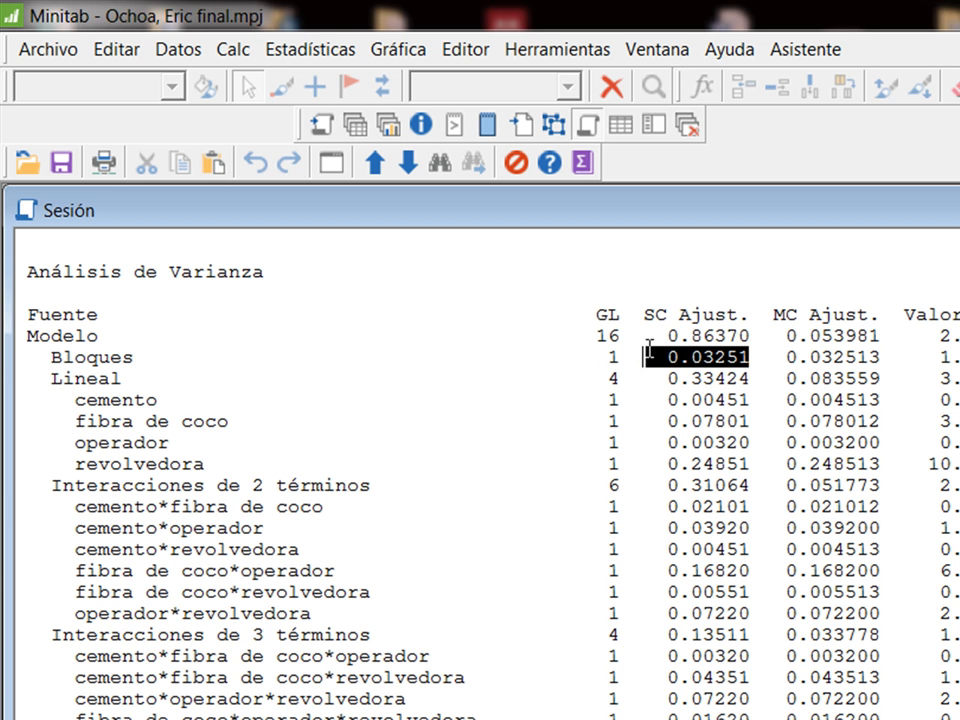
{"action": "left_click", "coordinate": [731, 573]}
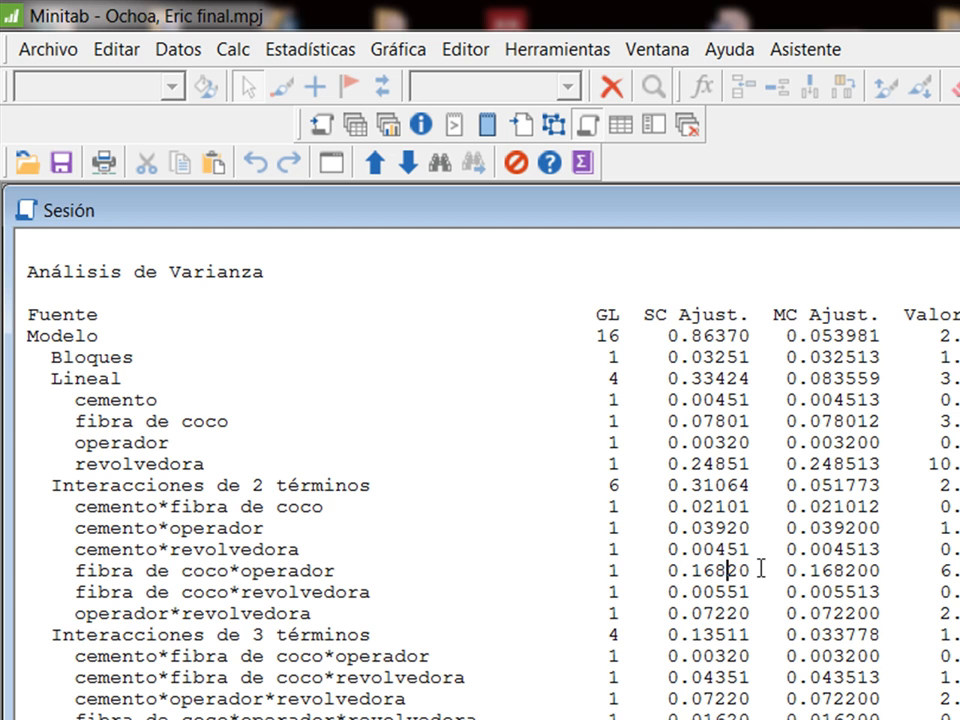
{"action": "left_click_drag", "start_coordinate": [753, 571], "coordinate": [692, 567]}
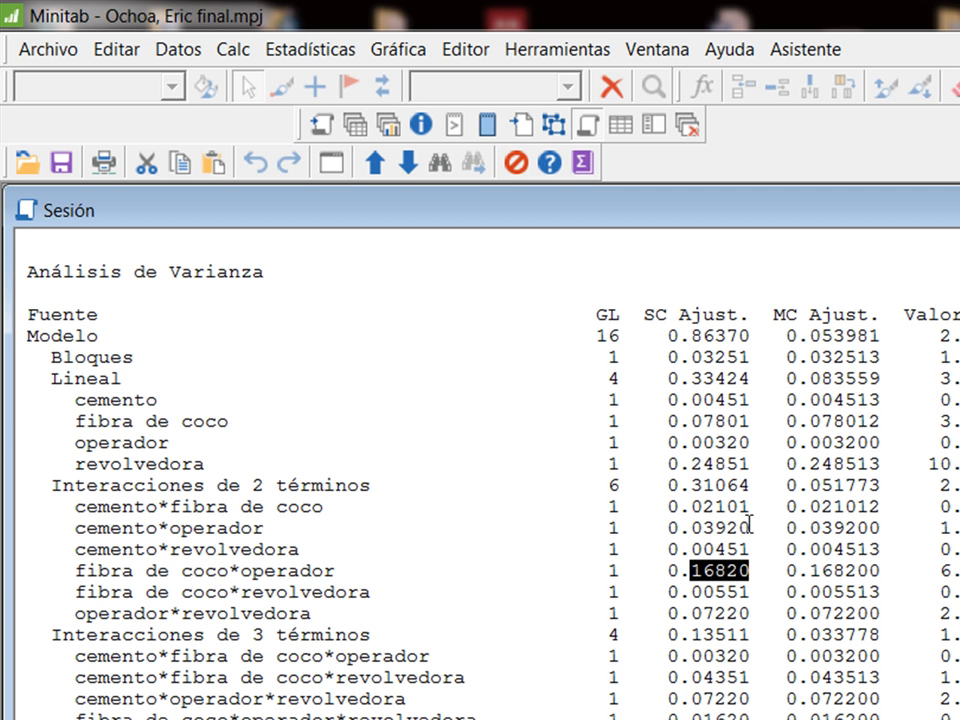
{"action": "left_click_drag", "start_coordinate": [756, 482], "coordinate": [690, 468]}
{"action": "left_click", "coordinate": [838, 549]}
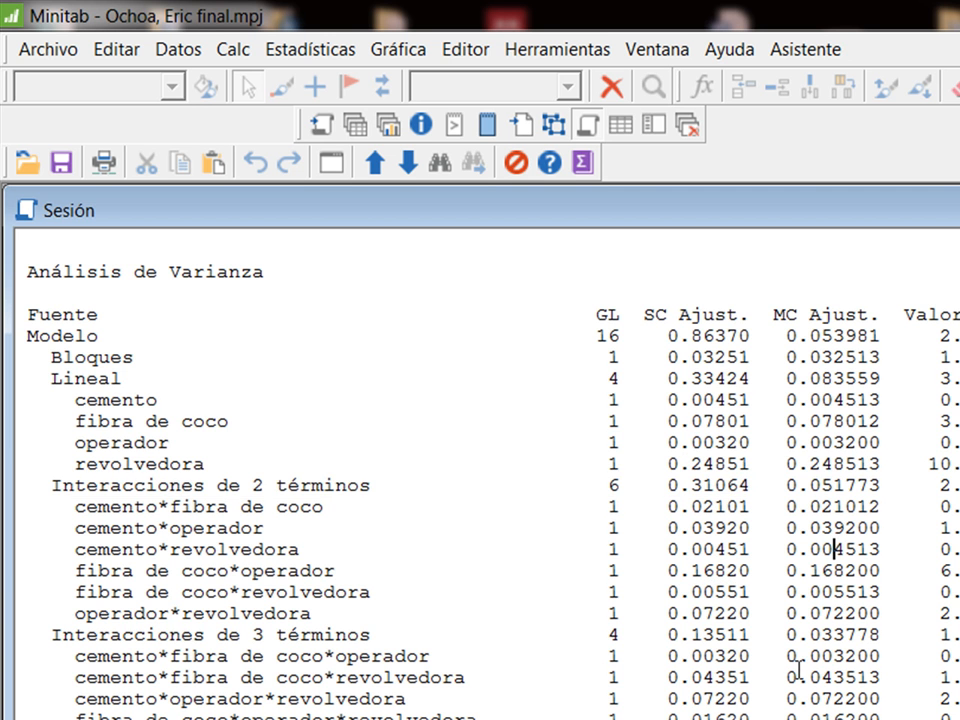
Examine the model summary with its R-squared values and the coded coefficients table for Peso.
{"action": "scroll", "coordinate": [799, 671], "scroll_direction": "down", "scroll_amount": 2}
{"action": "scroll", "coordinate": [799, 671], "scroll_direction": "down", "scroll_amount": 6}
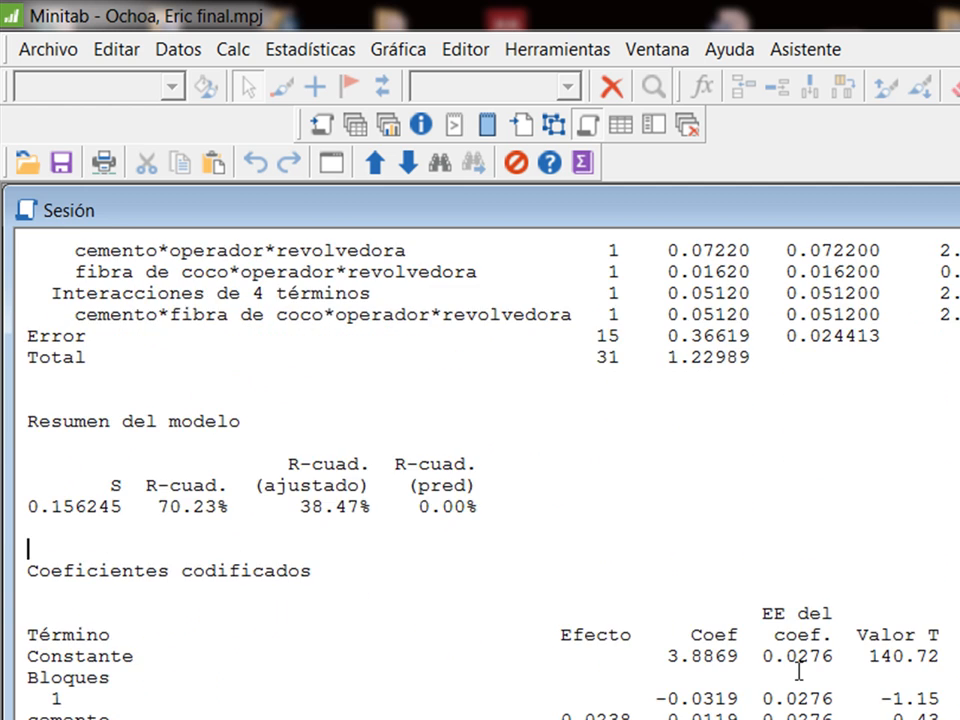
{"action": "scroll", "coordinate": [800, 671], "scroll_direction": "down", "scroll_amount": 4}
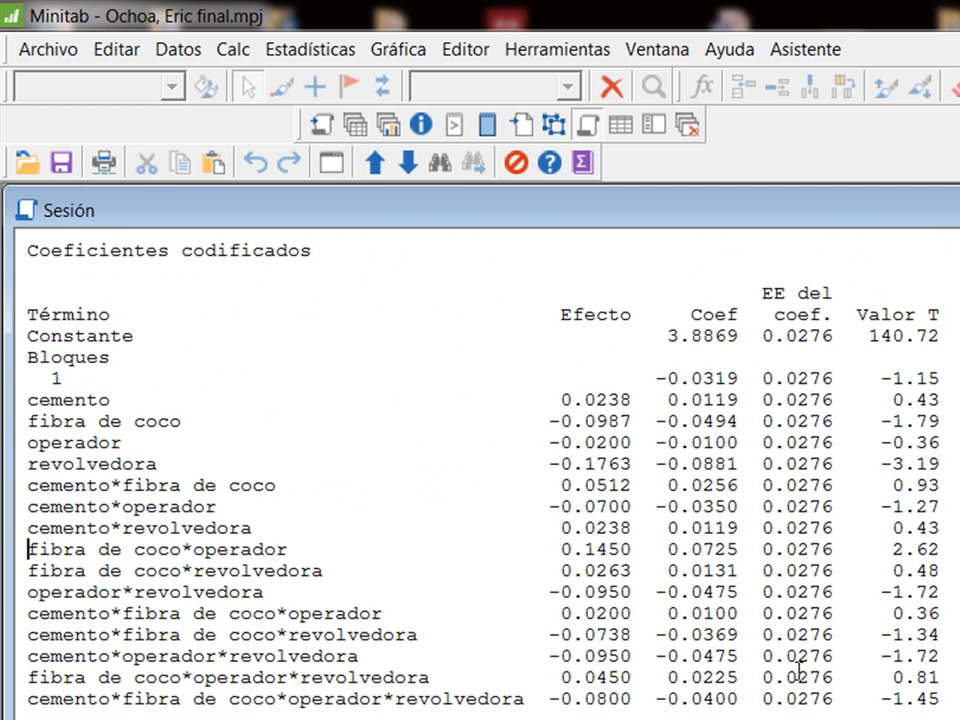
{"action": "scroll", "coordinate": [800, 671], "scroll_direction": "up", "scroll_amount": 1}
{"action": "scroll", "coordinate": [800, 671], "scroll_direction": "down", "scroll_amount": 1}
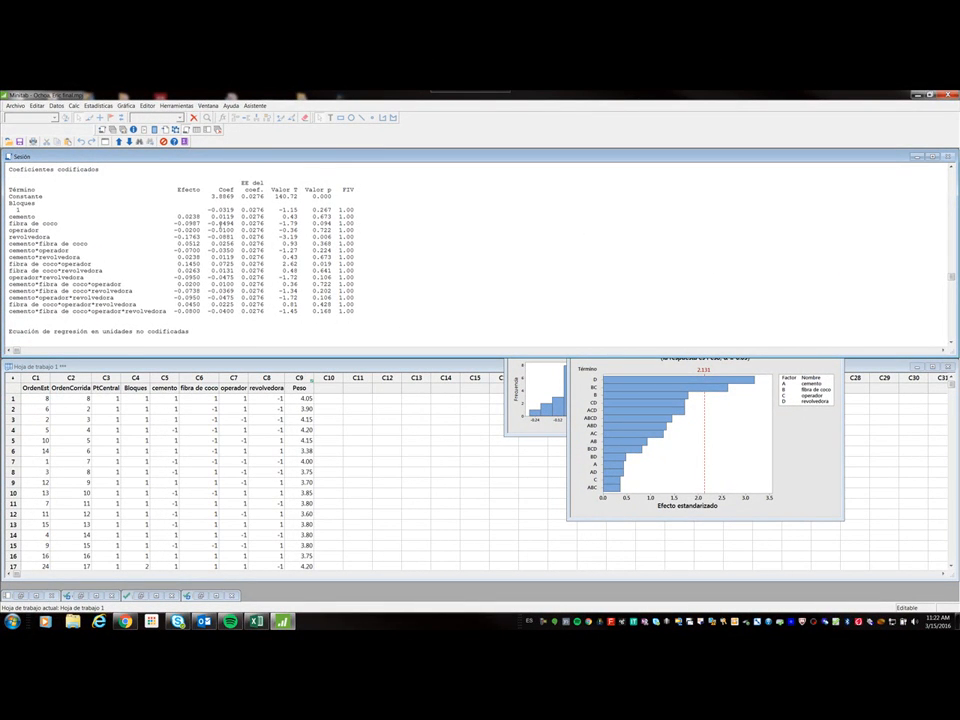
Read the uncoded regression equation for Peso and highlight the factor names A to D in the alias structure.
{"action": "scroll", "coordinate": [222, 223], "scroll_direction": "down", "scroll_amount": 4}
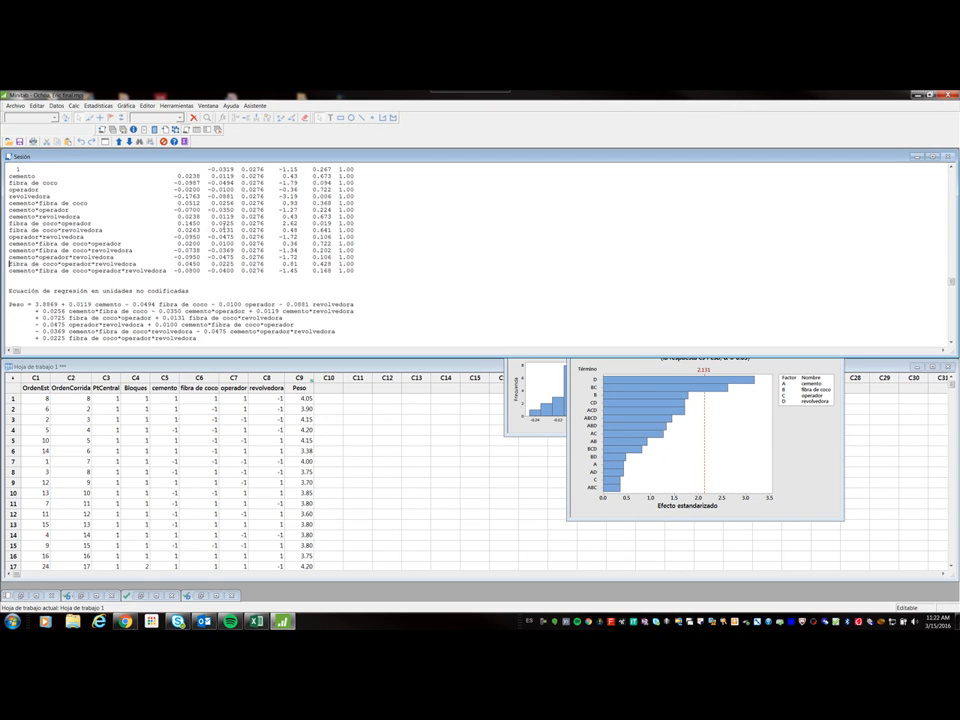
{"action": "scroll", "coordinate": [224, 228], "scroll_direction": "down", "scroll_amount": 2}
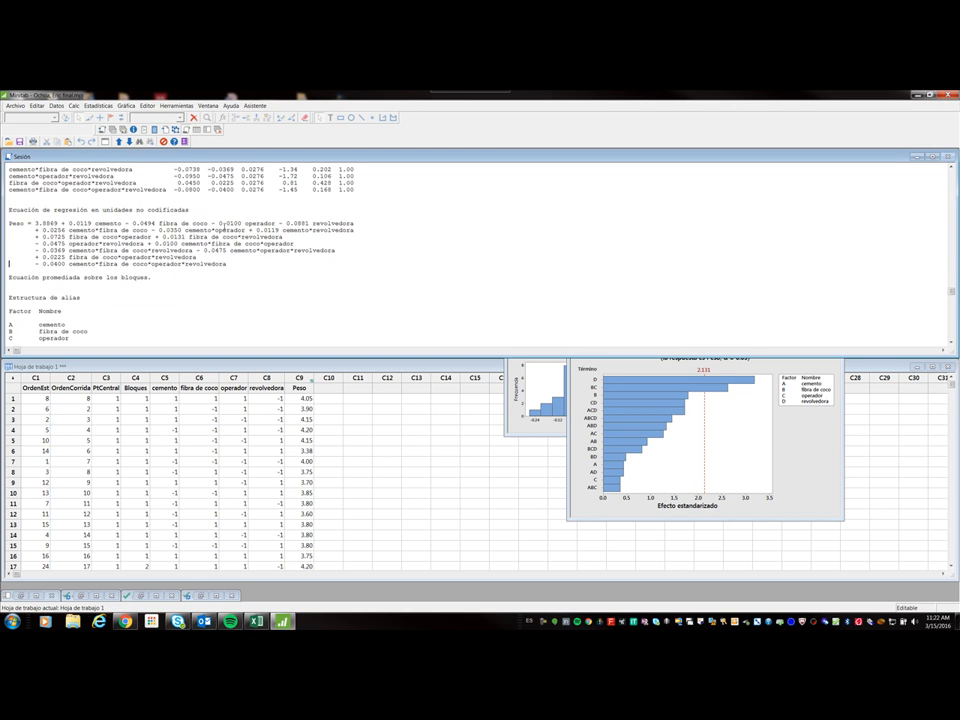
{"action": "scroll", "coordinate": [207, 223], "scroll_direction": "down", "scroll_amount": 1}
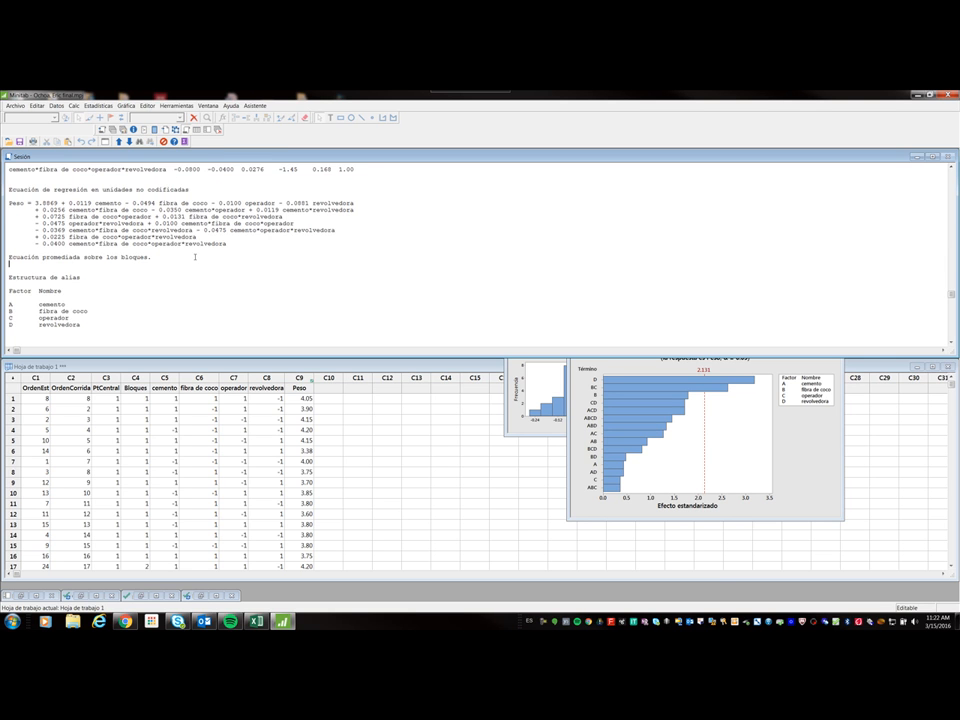
{"action": "scroll", "coordinate": [195, 257], "scroll_direction": "down", "scroll_amount": 3}
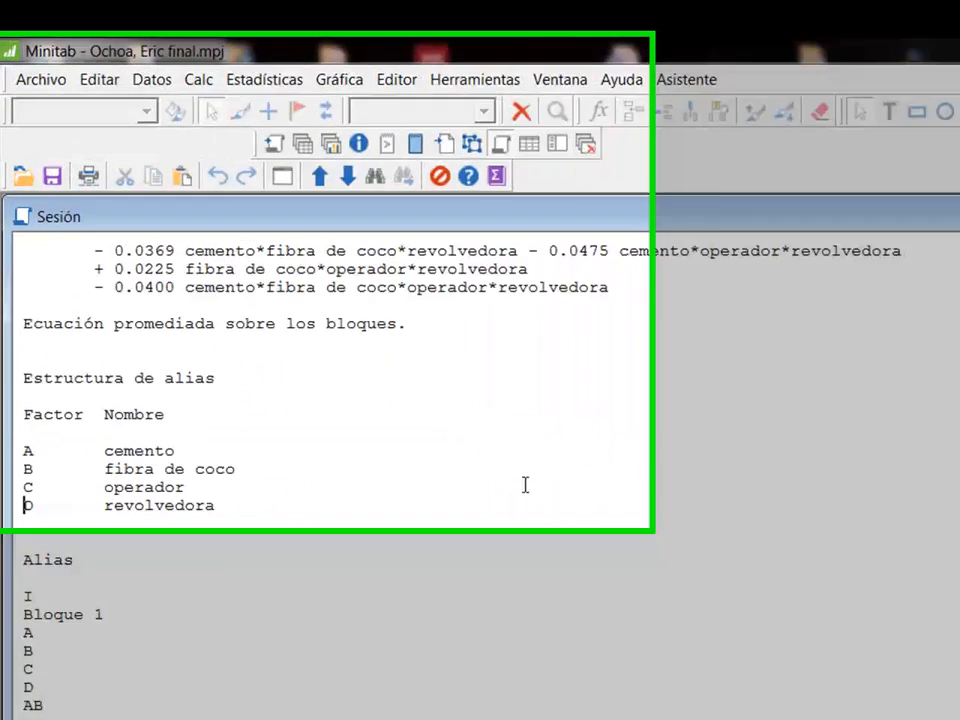
{"action": "scroll", "coordinate": [190, 254], "scroll_direction": "down", "scroll_amount": 1}
{"action": "left_click_drag", "start_coordinate": [387, 612], "coordinate": [71, 553]}
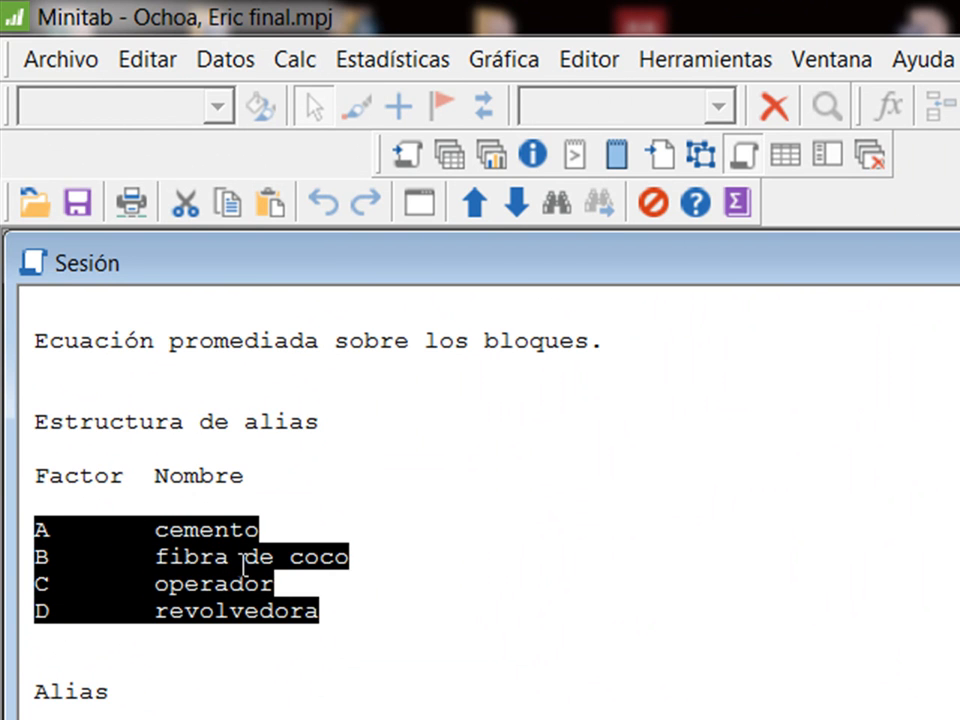
Review the alias terms and the fits and diagnostics for unusual observations through the end of the session output.
{"action": "scroll", "coordinate": [245, 563], "scroll_direction": "down", "scroll_amount": 3}
{"action": "scroll", "coordinate": [160, 555], "scroll_direction": "down", "scroll_amount": 5}
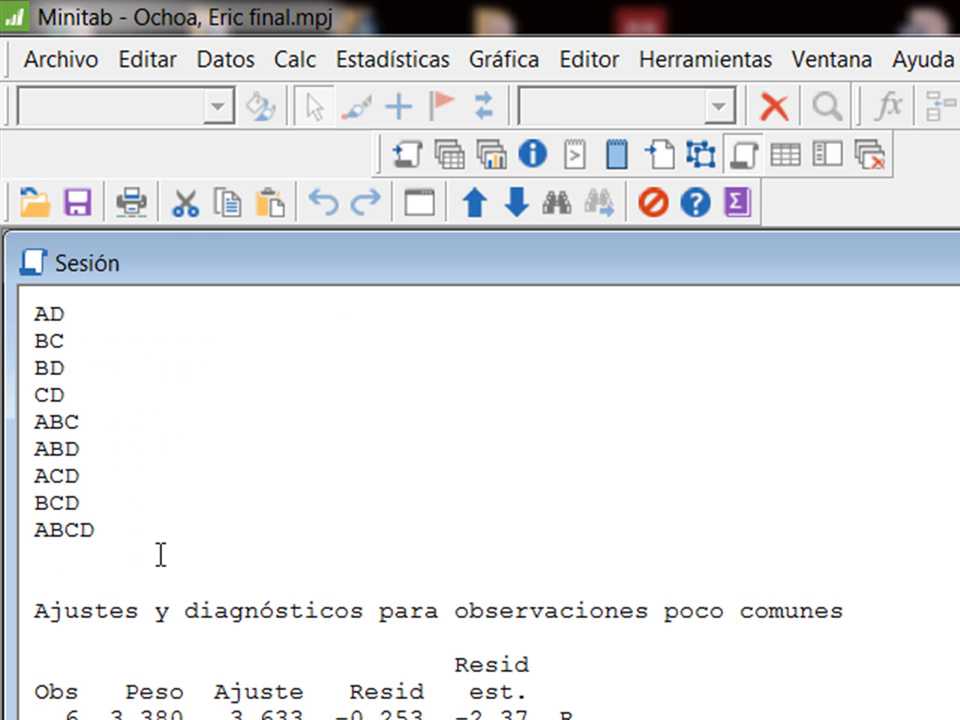
{"action": "scroll", "coordinate": [160, 555], "scroll_direction": "down", "scroll_amount": 2}
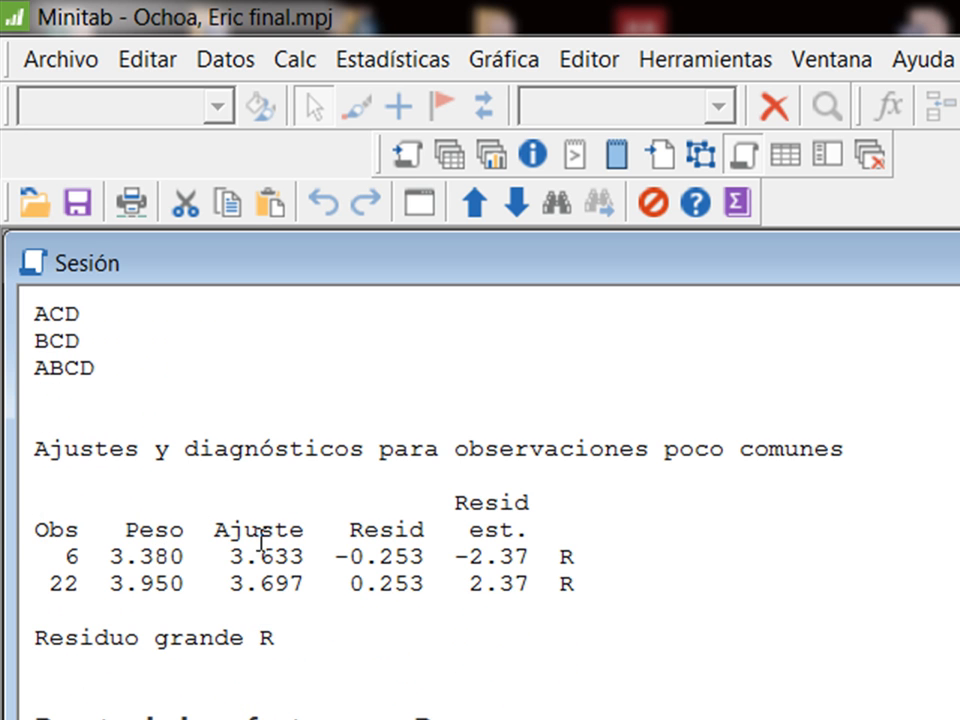
{"action": "scroll", "coordinate": [262, 546], "scroll_direction": "down", "scroll_amount": 4}
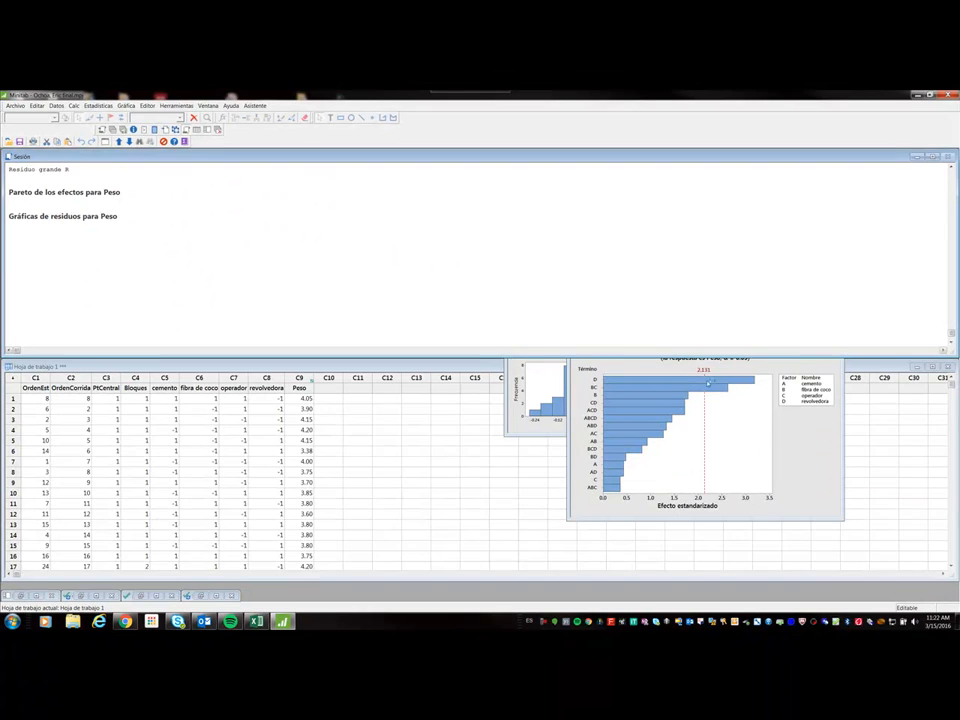
Place the Pareto chart and the residual plots for Peso side by side to examine them, and minimize both graph windows.
{"action": "left_click", "coordinate": [711, 362]}
{"action": "left_click_drag", "start_coordinate": [715, 335], "coordinate": [306, 239]}
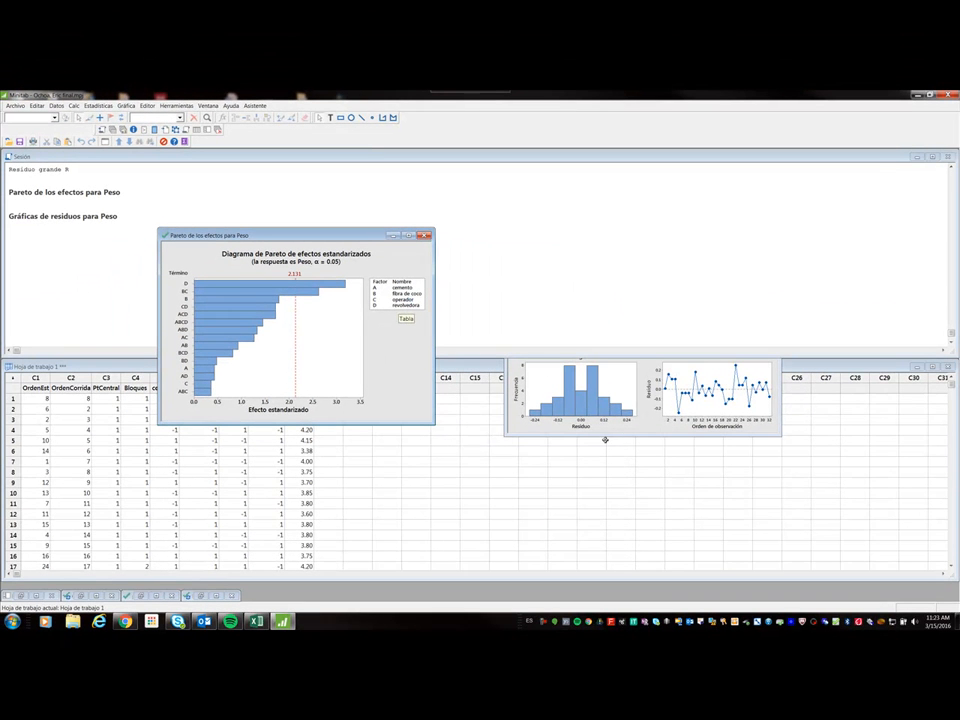
{"action": "left_click", "coordinate": [625, 420]}
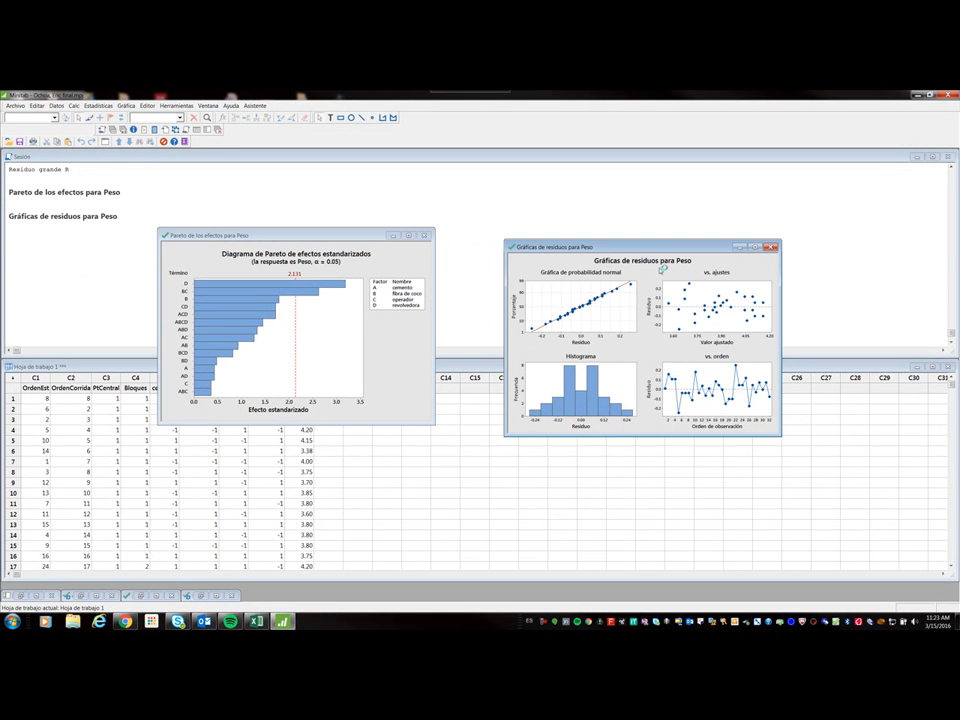
{"action": "left_click_drag", "start_coordinate": [664, 250], "coordinate": [597, 240]}
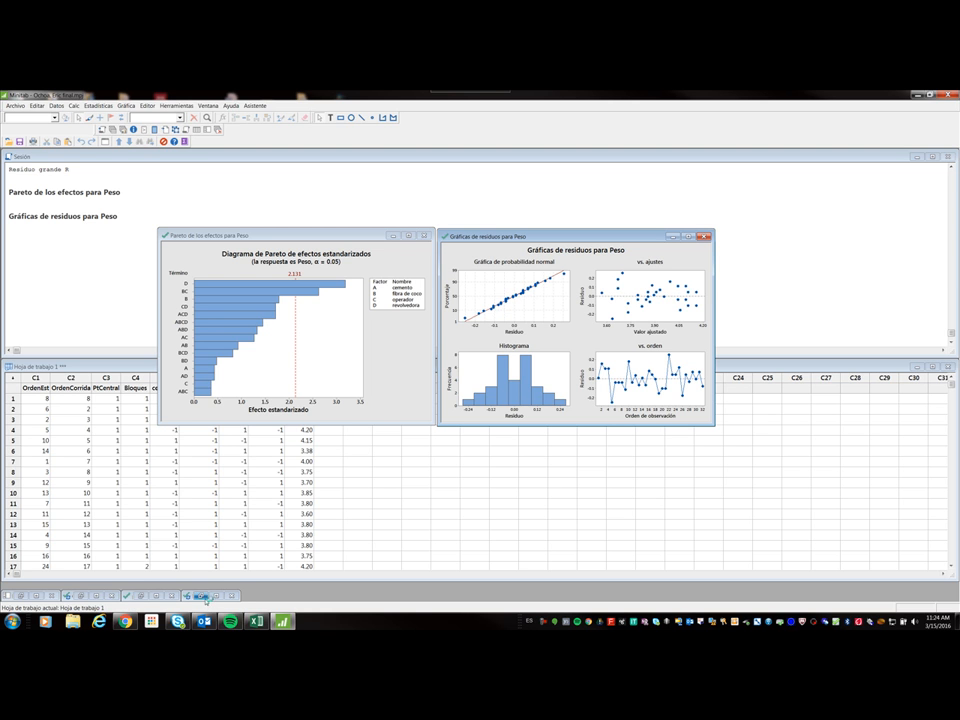
{"action": "left_click", "coordinate": [393, 236]}
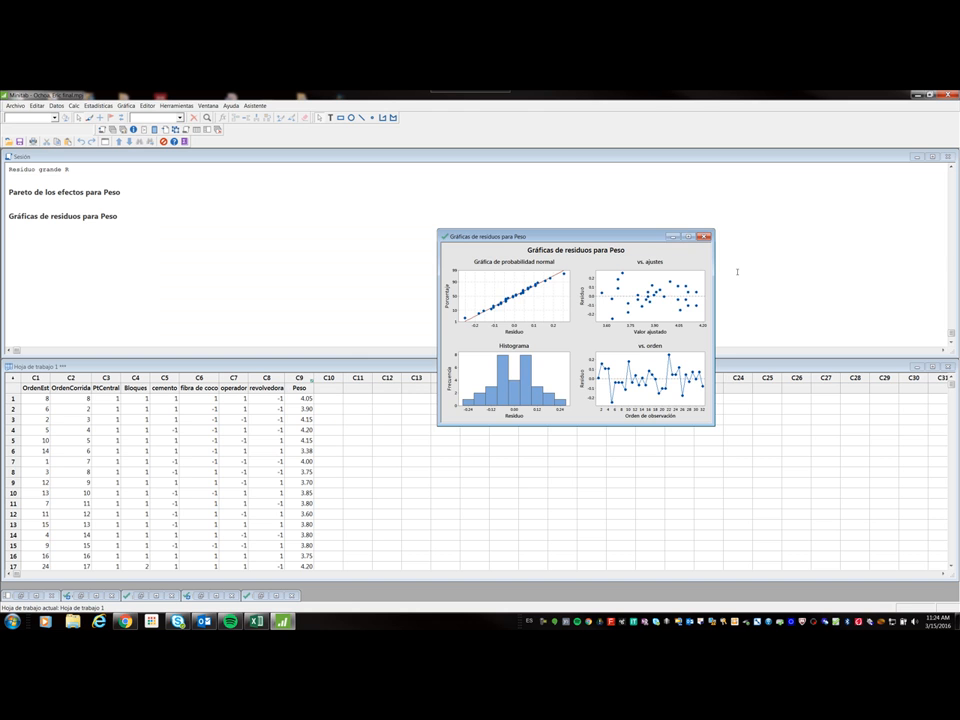
{"action": "left_click", "coordinate": [673, 237]}
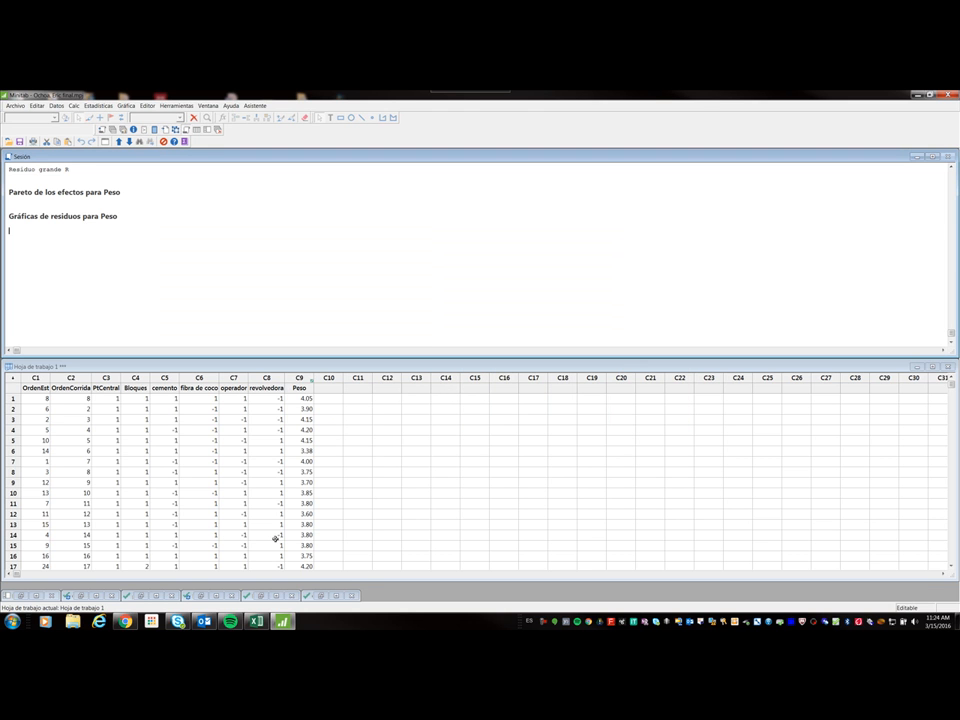
View the Pareto chart of Peso effects full size, and minimize Minitab to get back to the Excel workbook.
{"action": "double_click", "coordinate": [274, 597]}
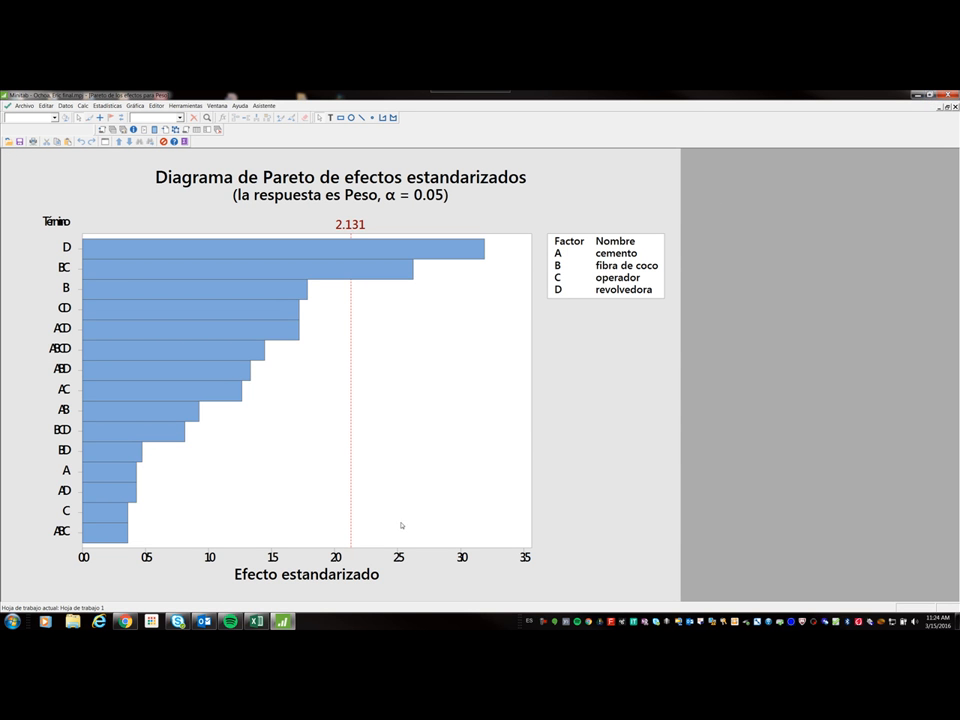
{"action": "left_click", "coordinate": [916, 94]}
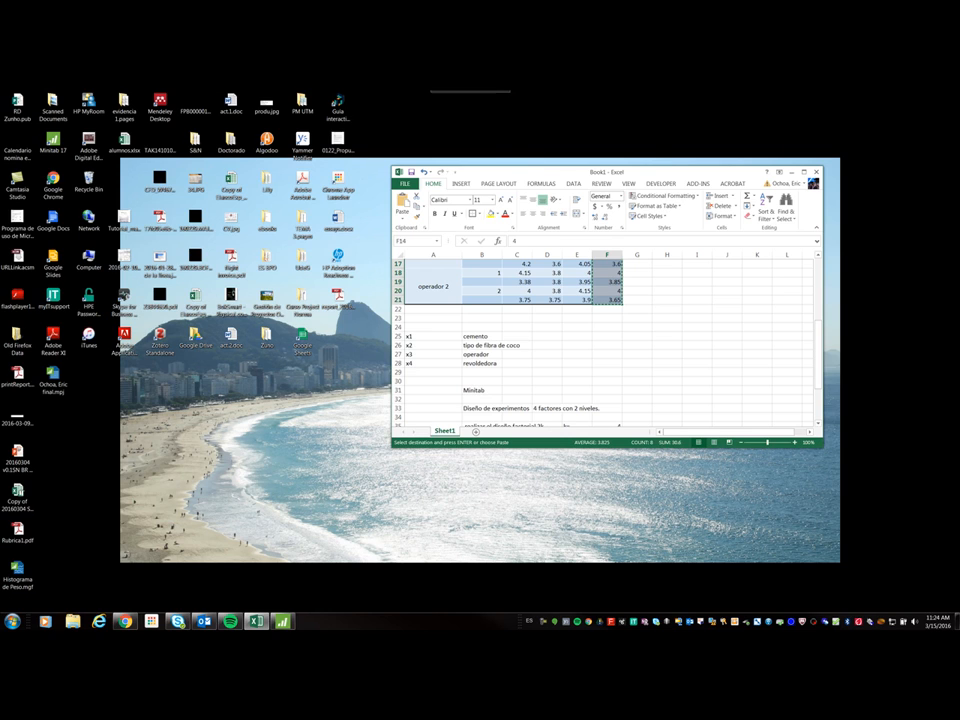
Switch back to Minitab and restore the Pareto chart, histogram, normality plot, box plot and residual plots of Peso to look them over.
{"action": "left_click", "coordinate": [283, 621]}
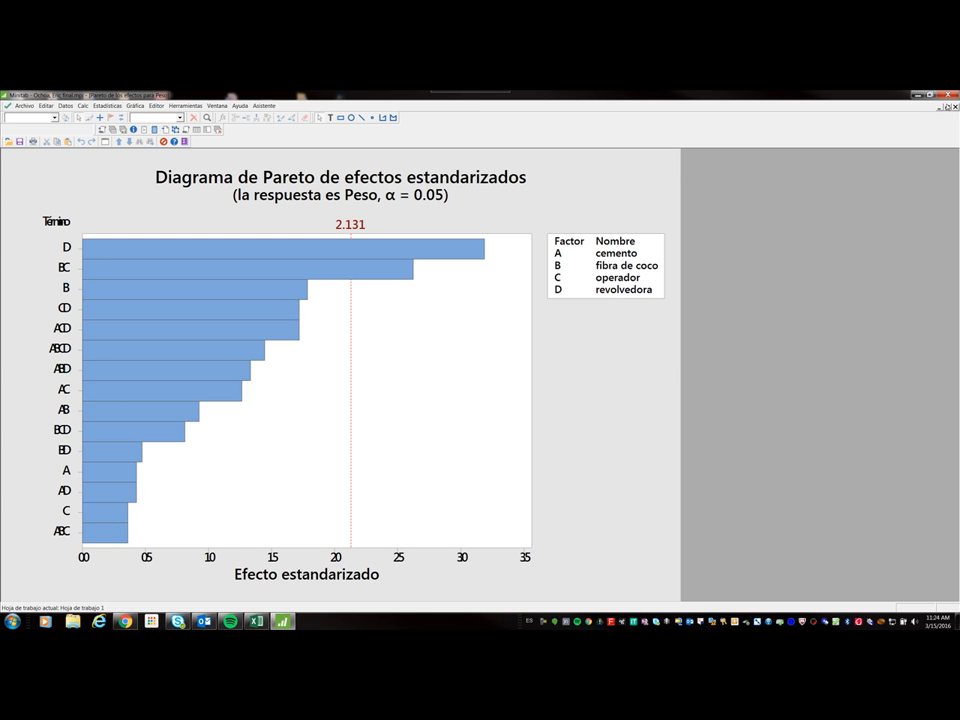
{"action": "left_click", "coordinate": [948, 106]}
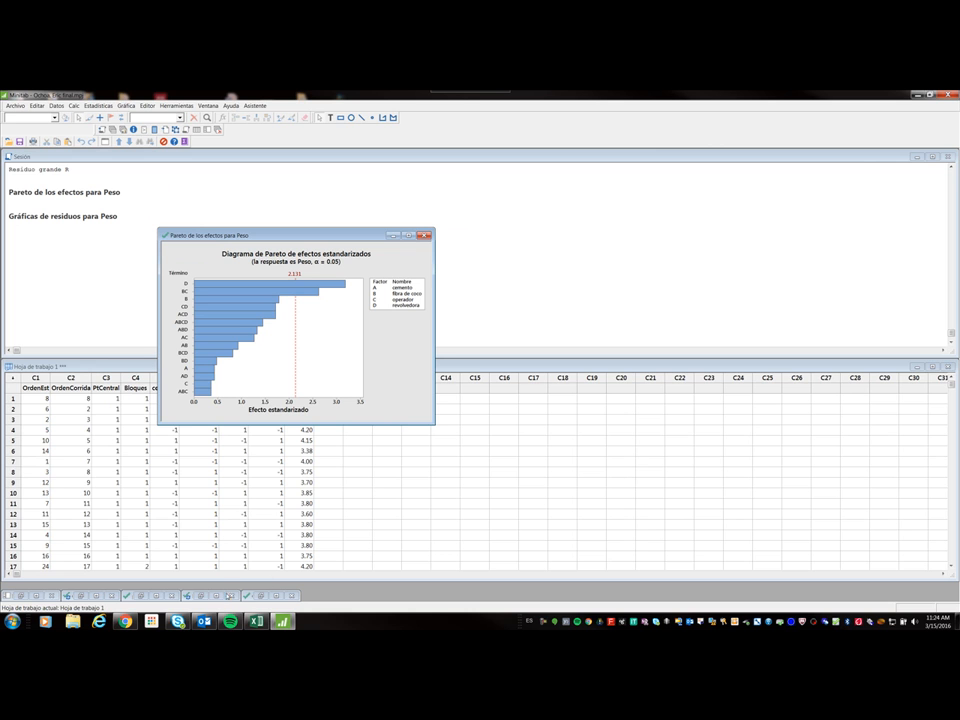
{"action": "left_click", "coordinate": [207, 597]}
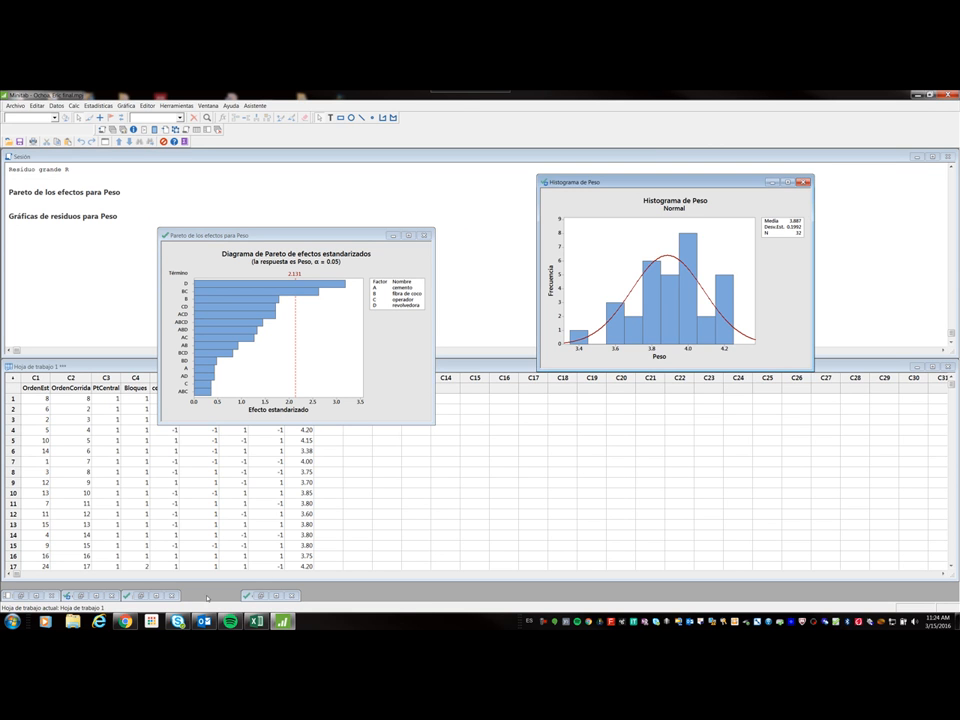
{"action": "left_click", "coordinate": [136, 598]}
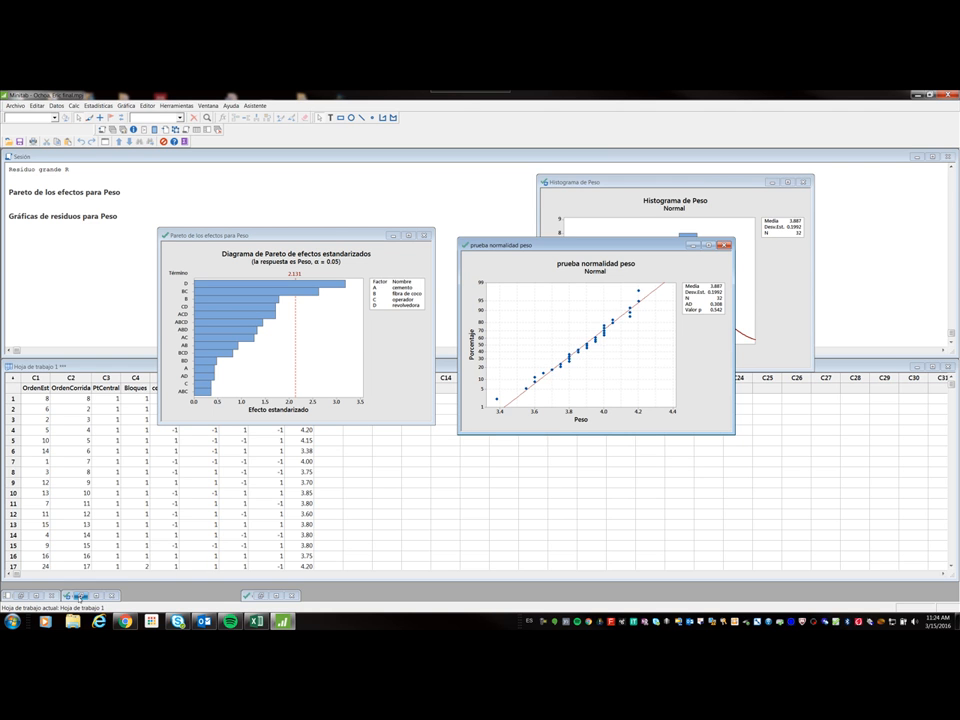
{"action": "left_click", "coordinate": [80, 597]}
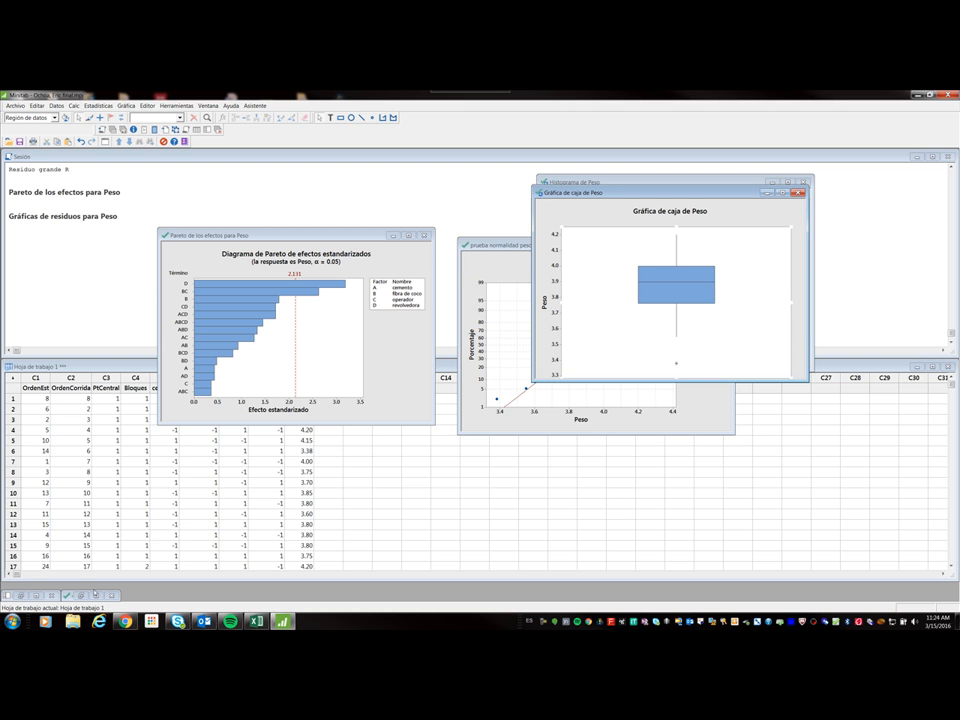
{"action": "left_click", "coordinate": [82, 597]}
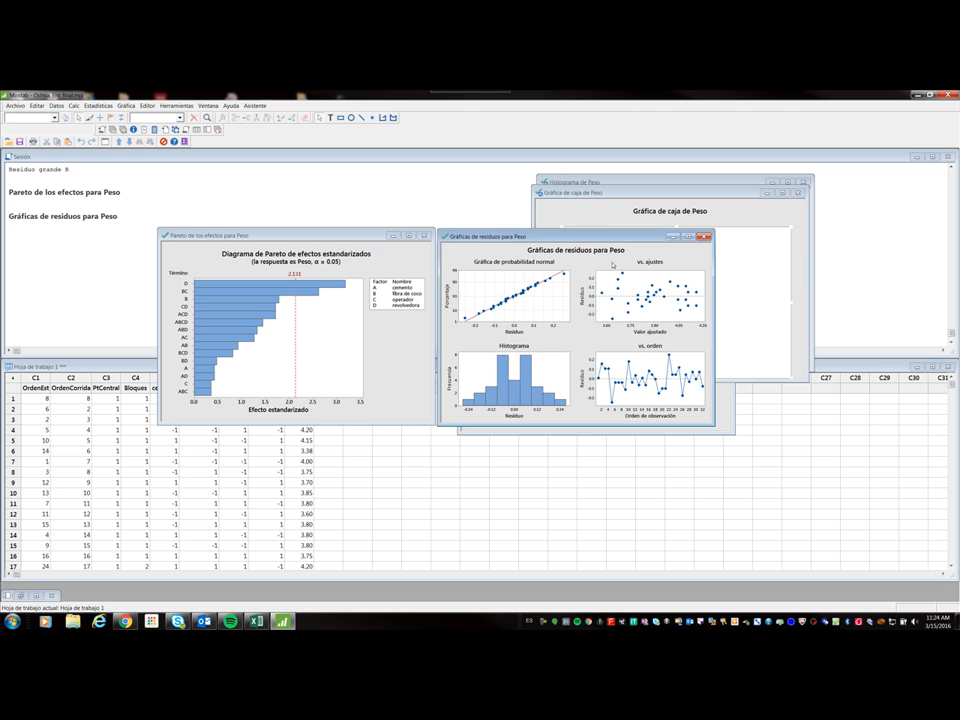
{"action": "left_click_drag", "start_coordinate": [611, 238], "coordinate": [775, 337]}
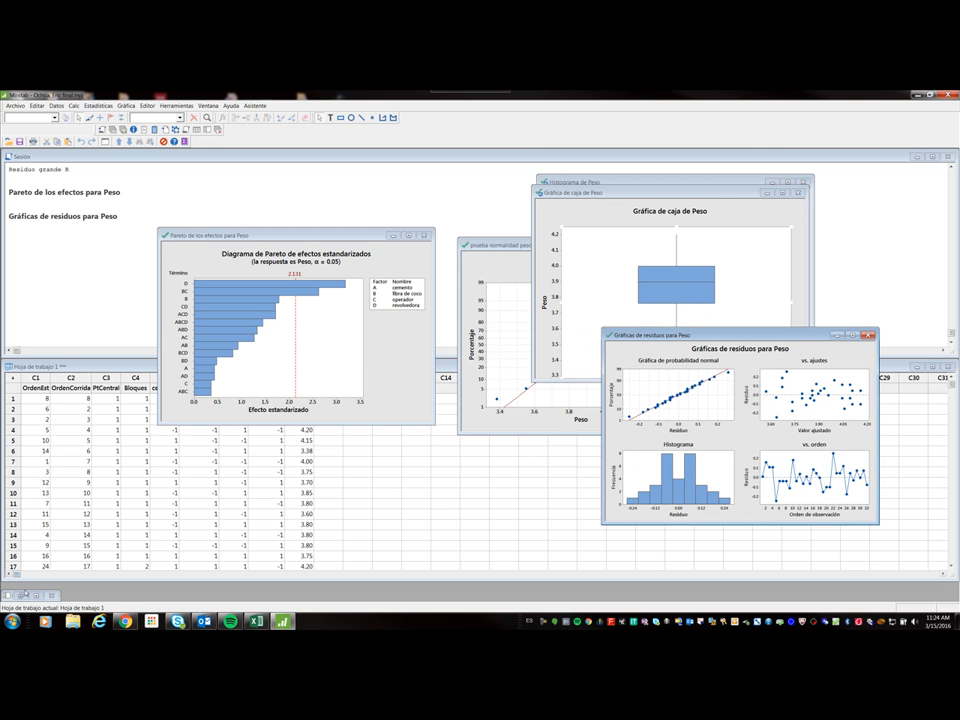
{"action": "key", "text": "ctrl+i"}
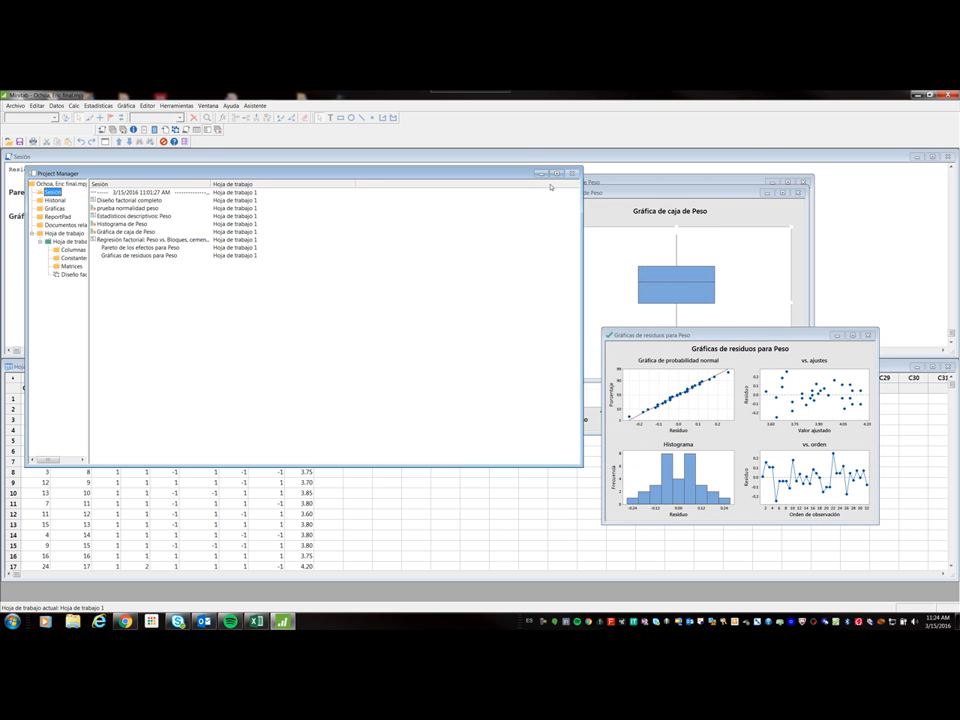
{"action": "left_click", "coordinate": [541, 172]}
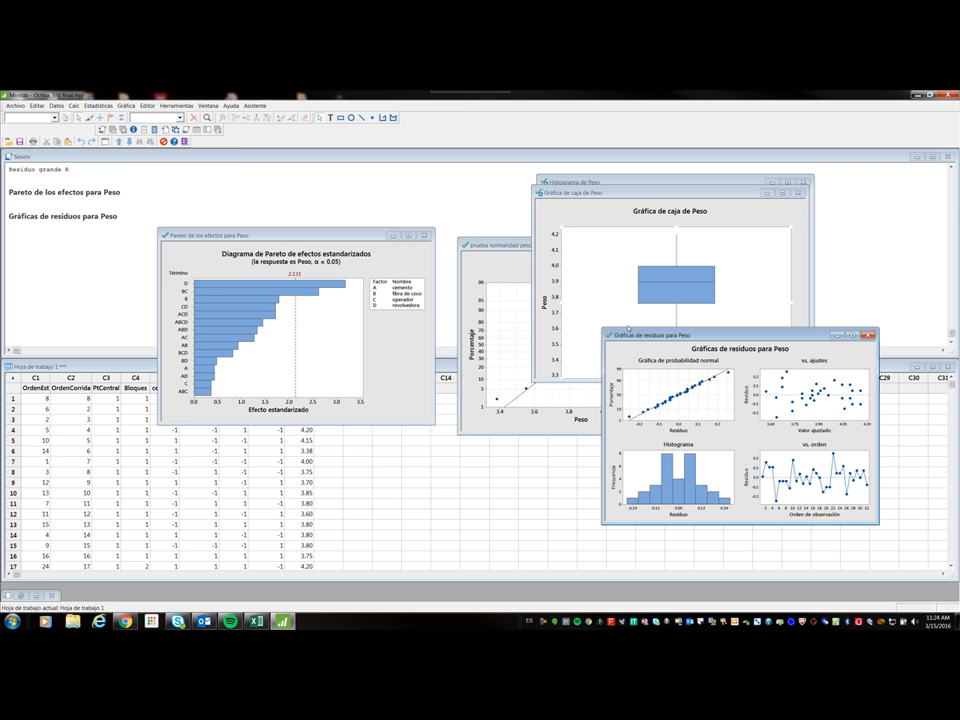
Start factorial plots for the response Peso with cemento, fibra de coco, operador and revolvedora, and review the model terms.
{"action": "left_click", "coordinate": [125, 105]}
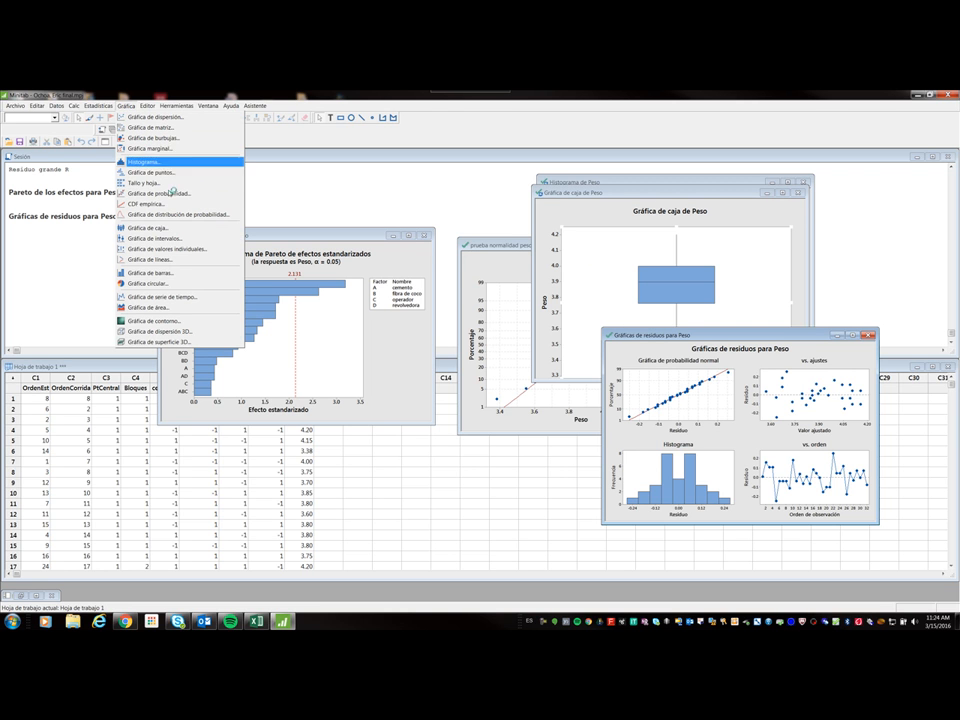
{"action": "mouse_move", "coordinate": [98, 106]}
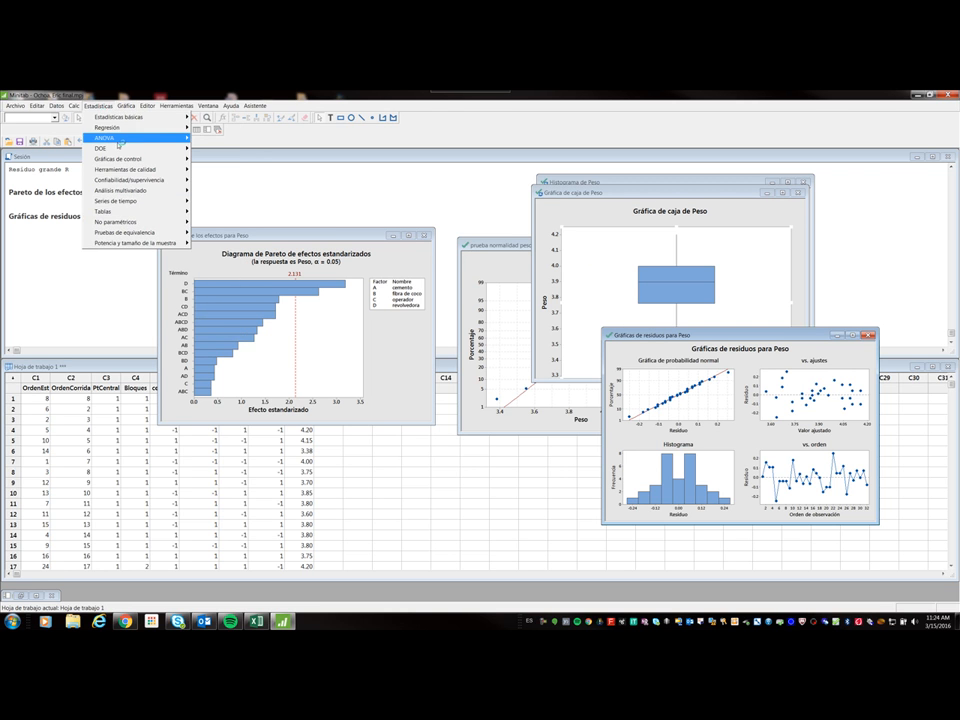
{"action": "mouse_move", "coordinate": [150, 148]}
{"action": "mouse_move", "coordinate": [240, 150]}
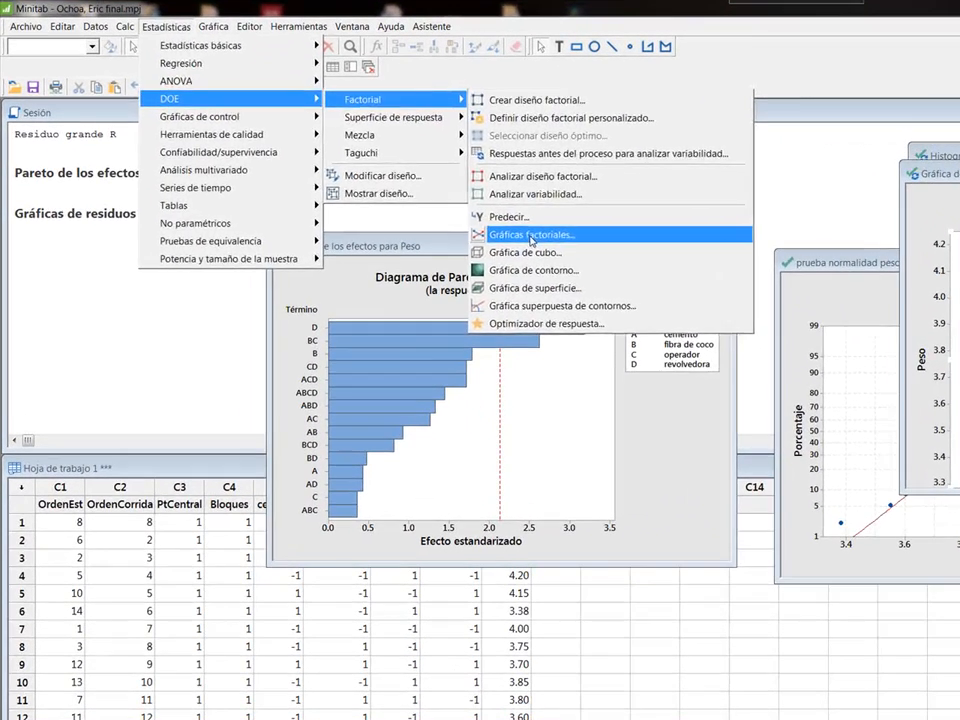
{"action": "left_click", "coordinate": [318, 230]}
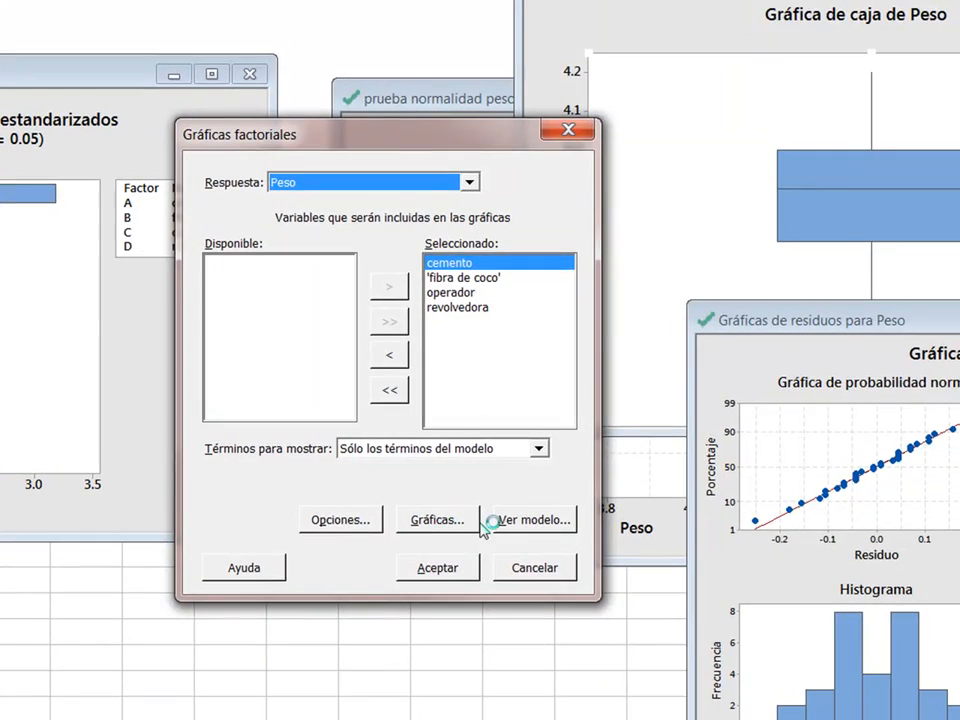
{"action": "left_click", "coordinate": [506, 520]}
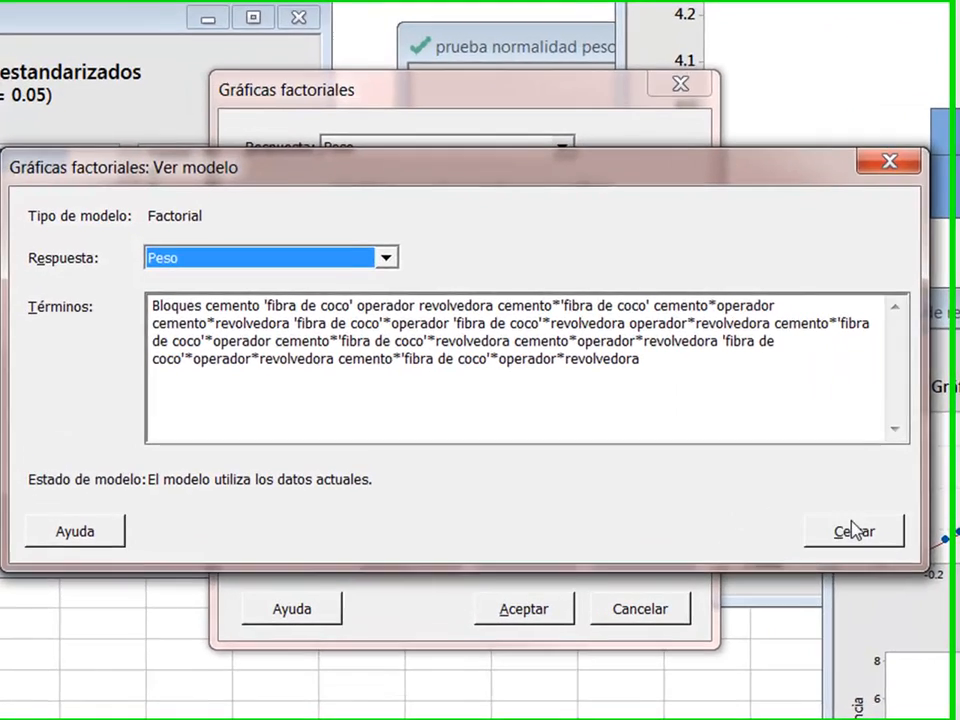
{"action": "left_click", "coordinate": [853, 530]}
Generate the main effects and interaction plots for Peso, using the lower-left interaction matrix and no custom title.
{"action": "left_click", "coordinate": [527, 556]}
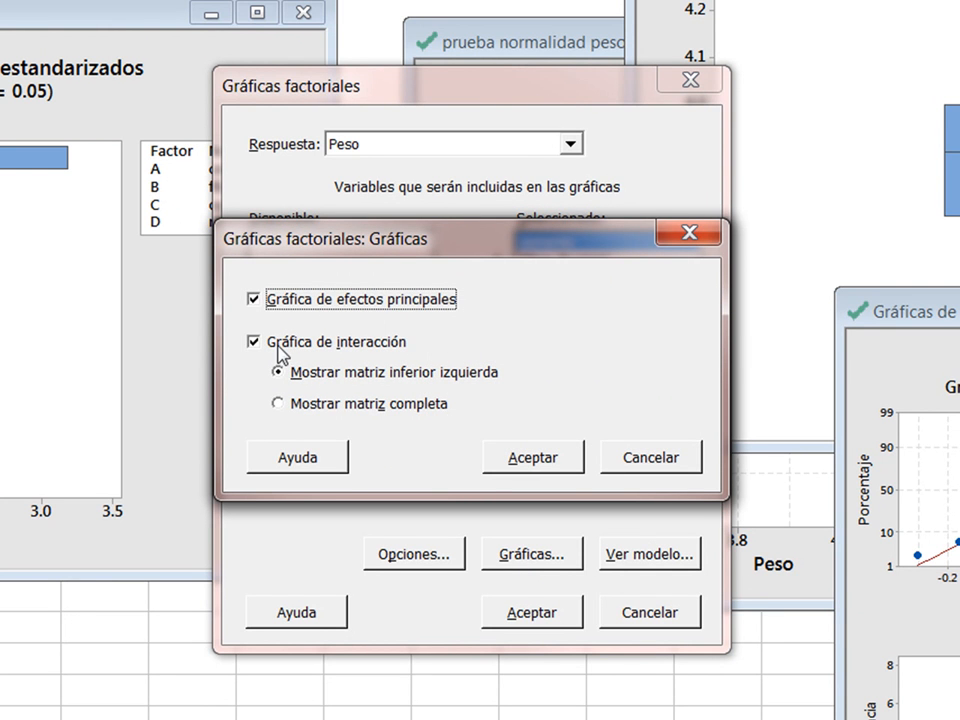
{"action": "left_click", "coordinate": [548, 462]}
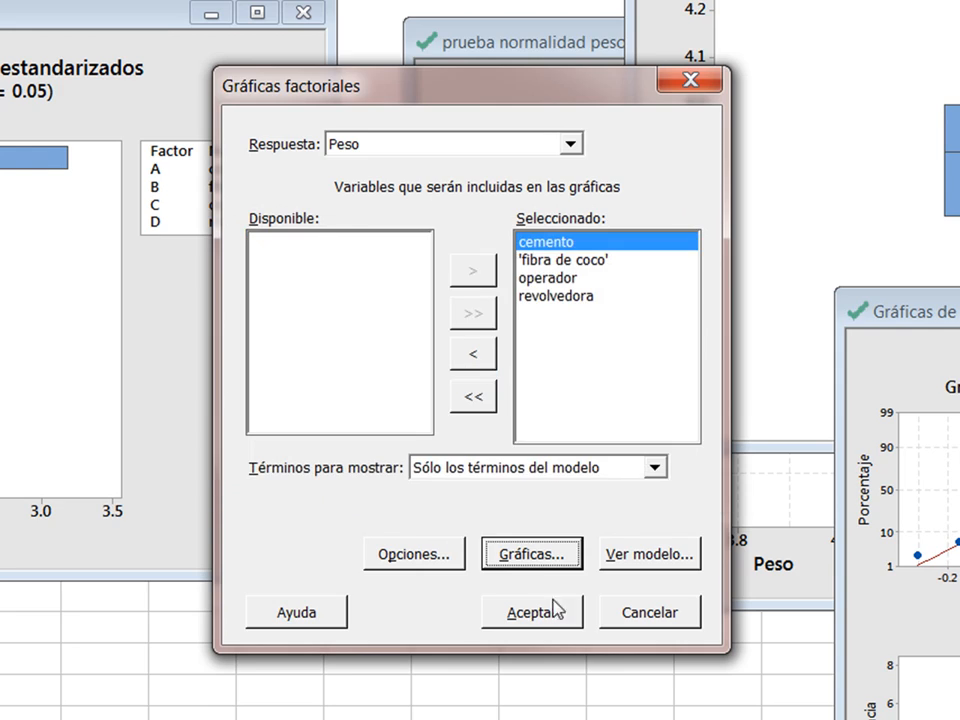
{"action": "left_click", "coordinate": [425, 560]}
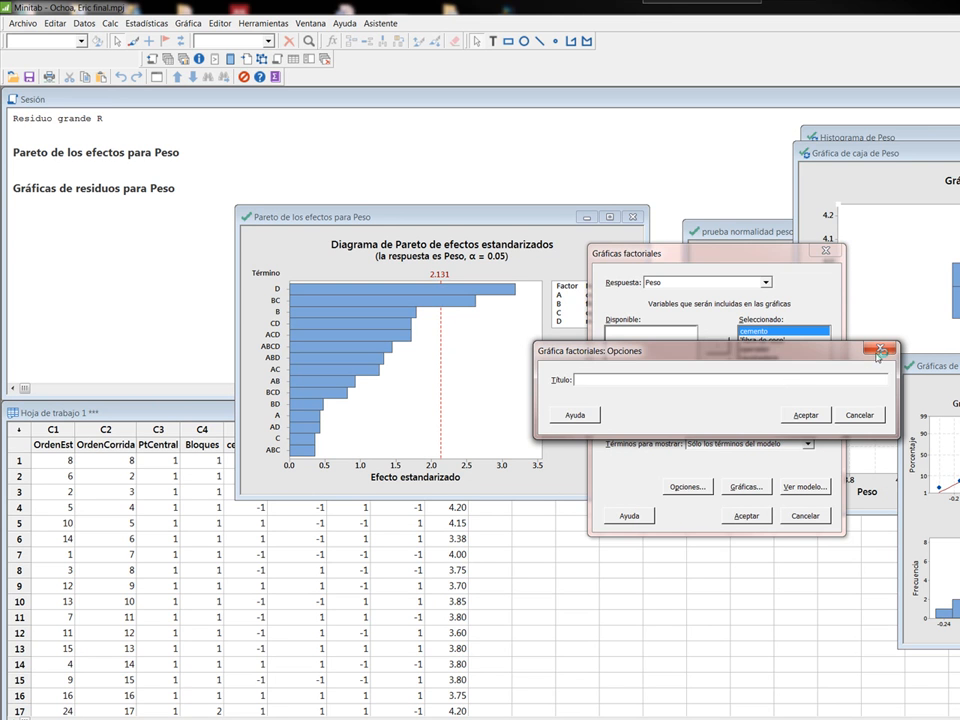
{"action": "left_click", "coordinate": [805, 414]}
{"action": "left_click", "coordinate": [744, 516]}
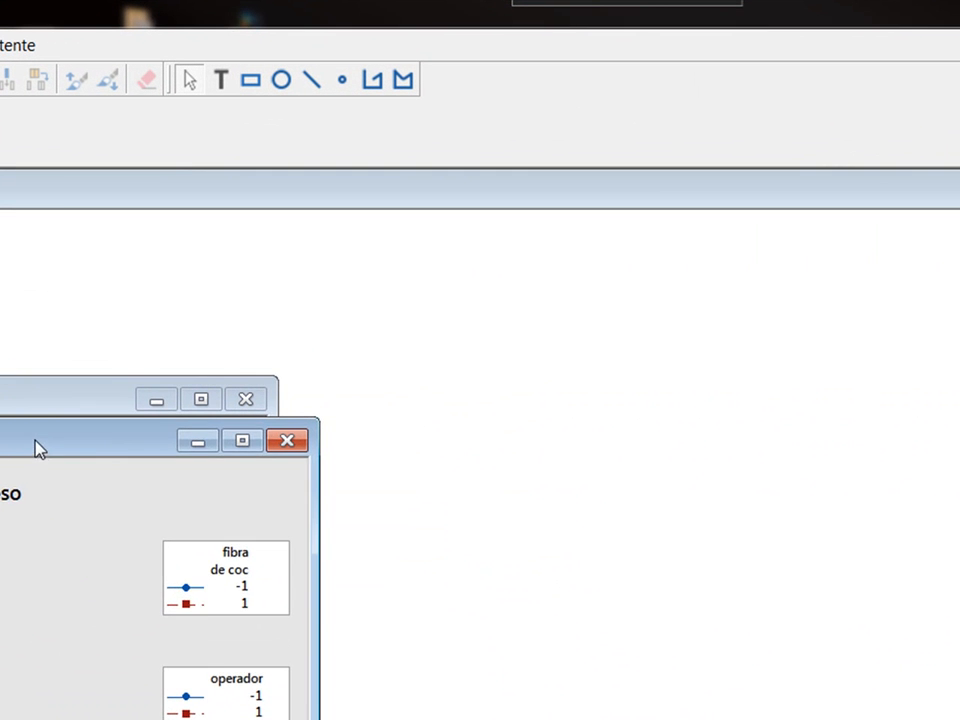
Place the interaction plot beside the main effects plot for Peso to examine both.
{"action": "left_click_drag", "start_coordinate": [264, 246], "coordinate": [567, 242]}
{"action": "left_click_drag", "start_coordinate": [903, 440], "coordinate": [895, 424]}
{"action": "mouse_move", "coordinate": [890, 422]}
{"action": "left_mouse_down"}
{"action": "mouse_move", "coordinate": [891, 390]}
{"action": "mouse_move", "coordinate": [893, 410]}
{"action": "left_mouse_up"}
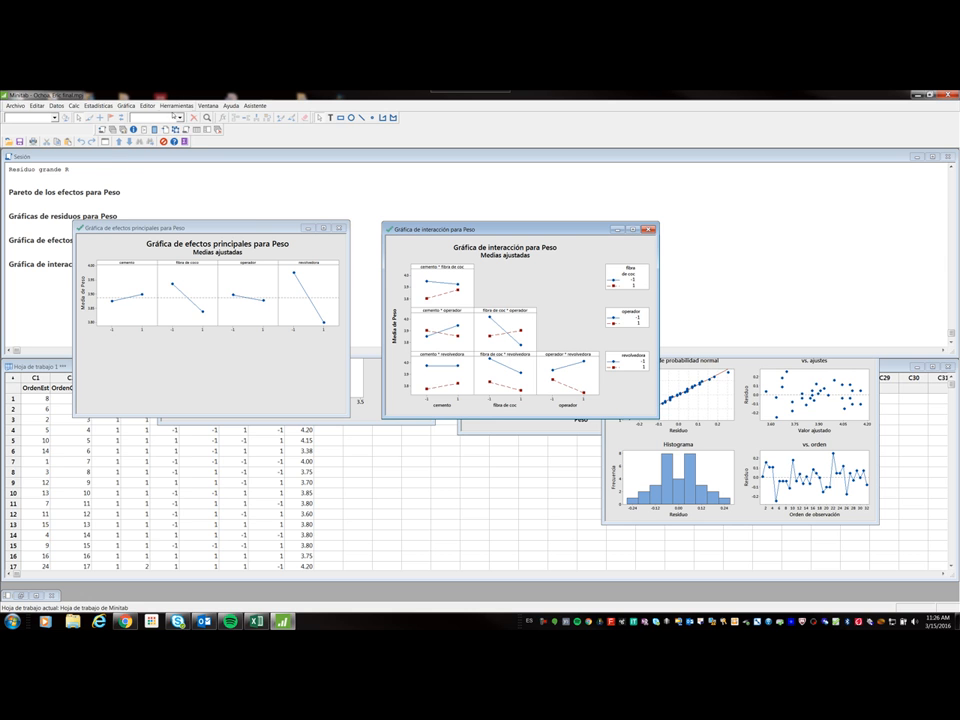
Start the factorial Response Optimizer, set Peso's goal to Maximizar, and accept its configuration with target 4.2, weight 1 and importance 1.
{"action": "left_click", "coordinate": [180, 105]}
{"action": "mouse_move", "coordinate": [130, 105]}
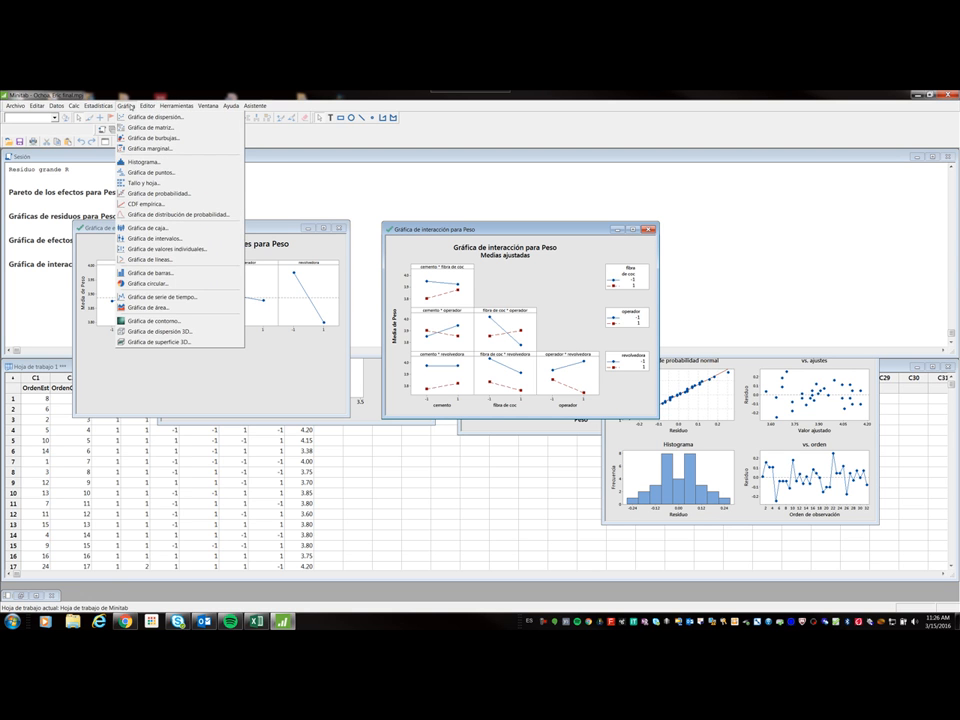
{"action": "mouse_move", "coordinate": [98, 105]}
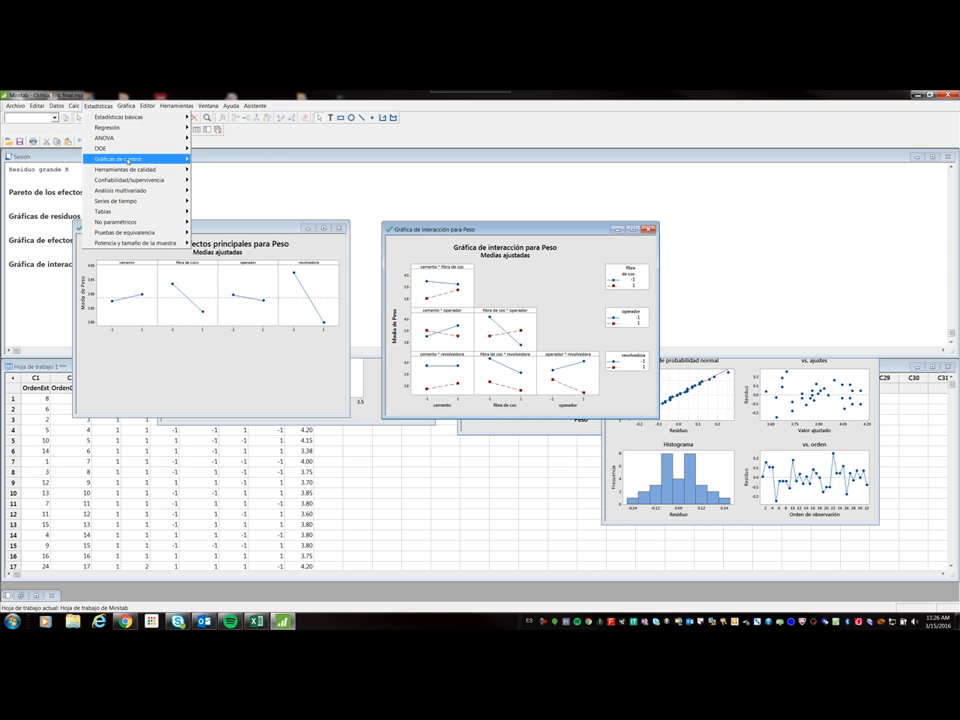
{"action": "mouse_move", "coordinate": [150, 148]}
{"action": "mouse_move", "coordinate": [214, 148]}
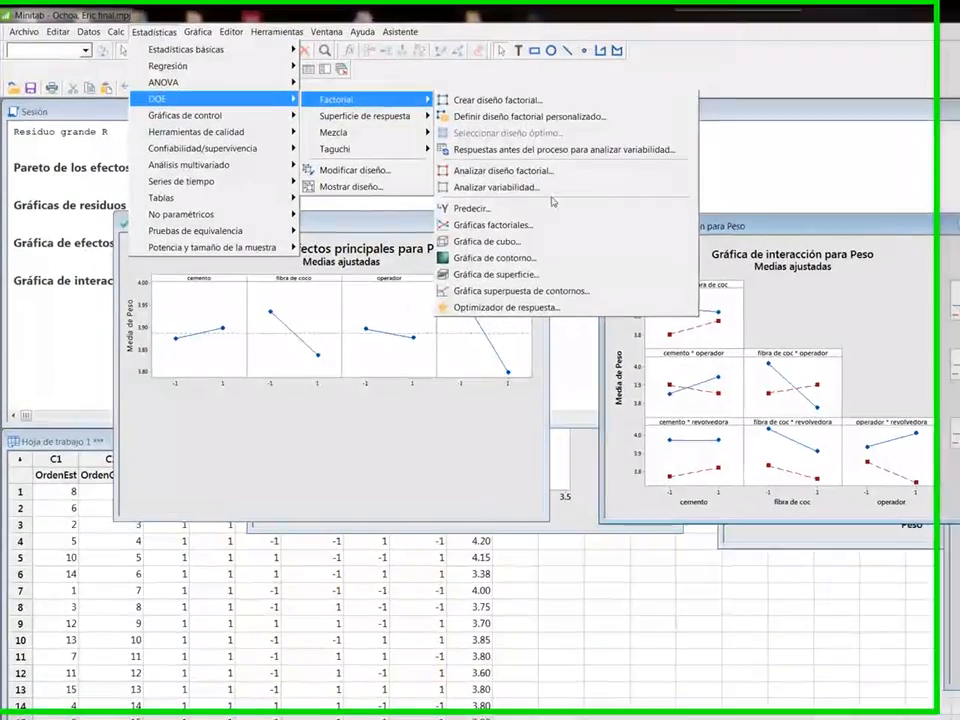
{"action": "left_click", "coordinate": [335, 287]}
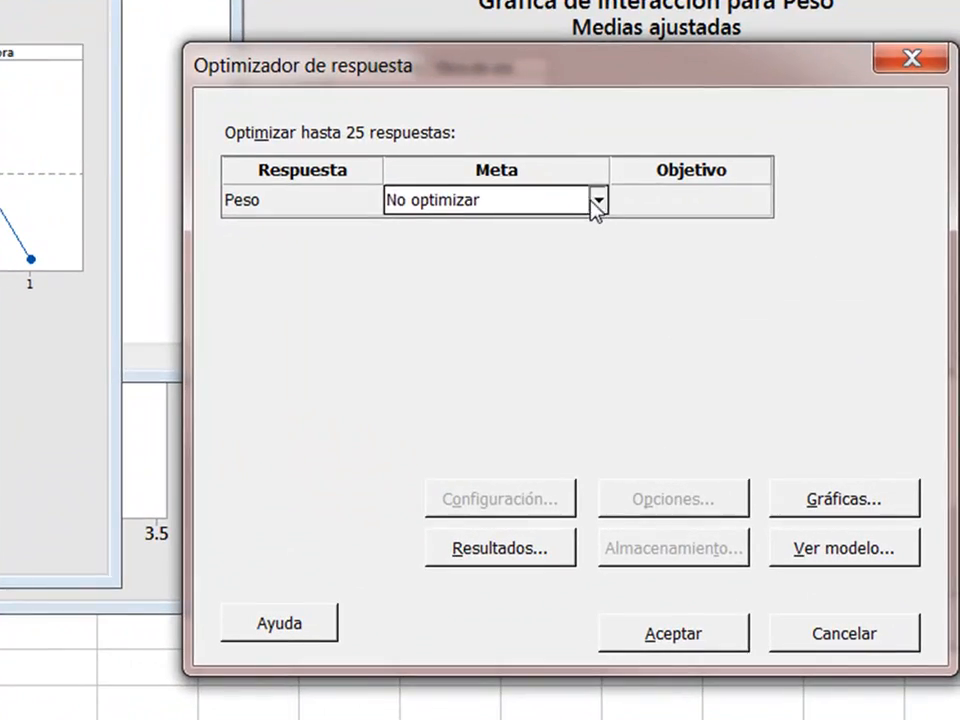
{"action": "left_click", "coordinate": [623, 226]}
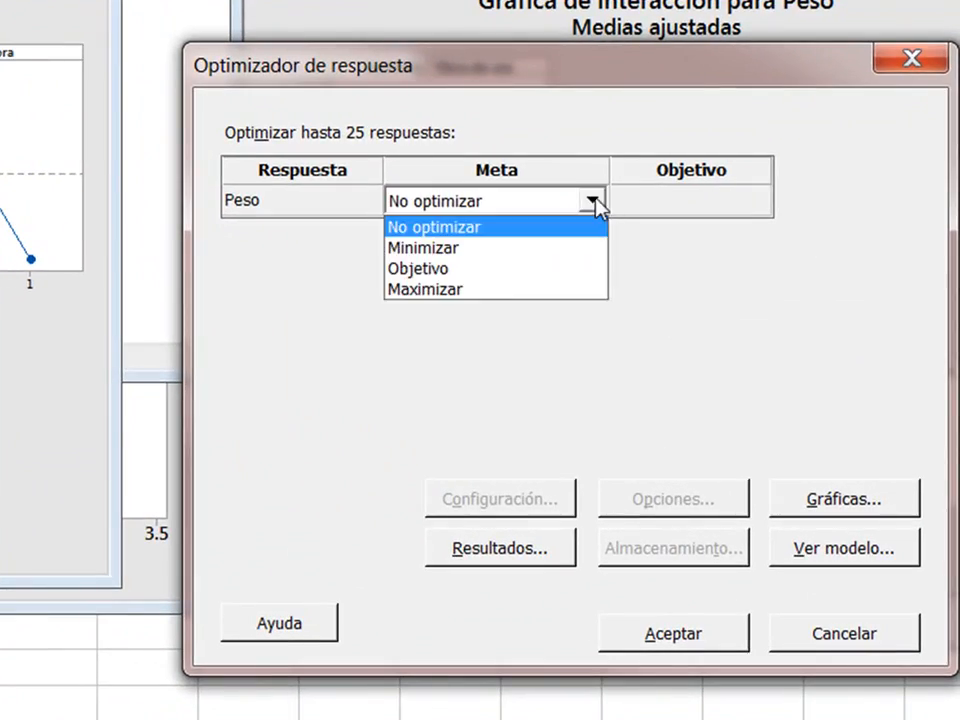
{"action": "left_click", "coordinate": [477, 302]}
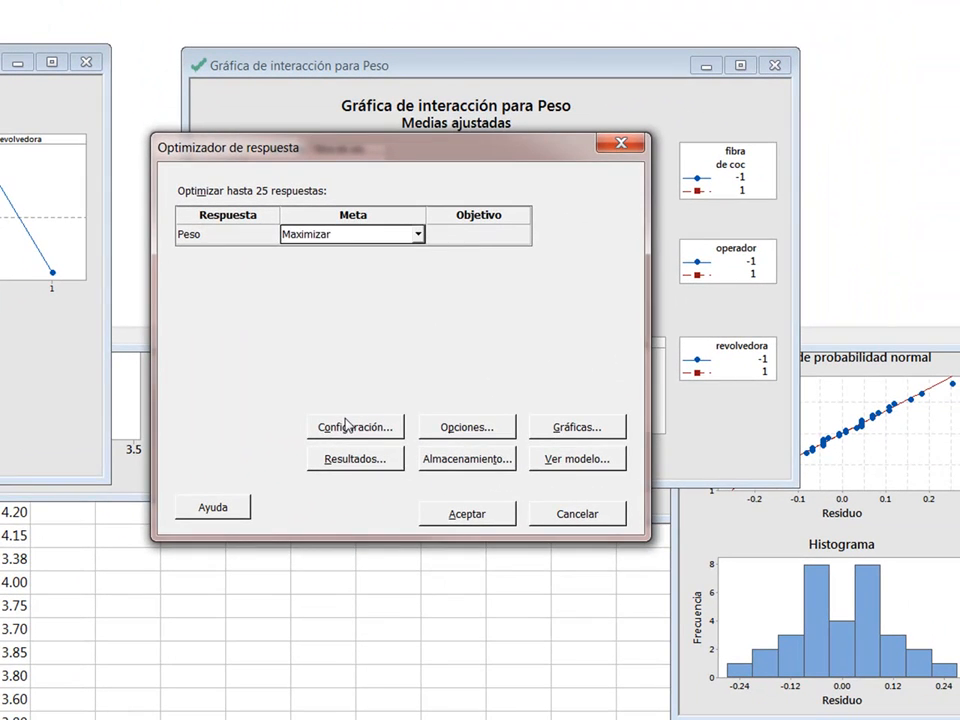
{"action": "left_click", "coordinate": [491, 487]}
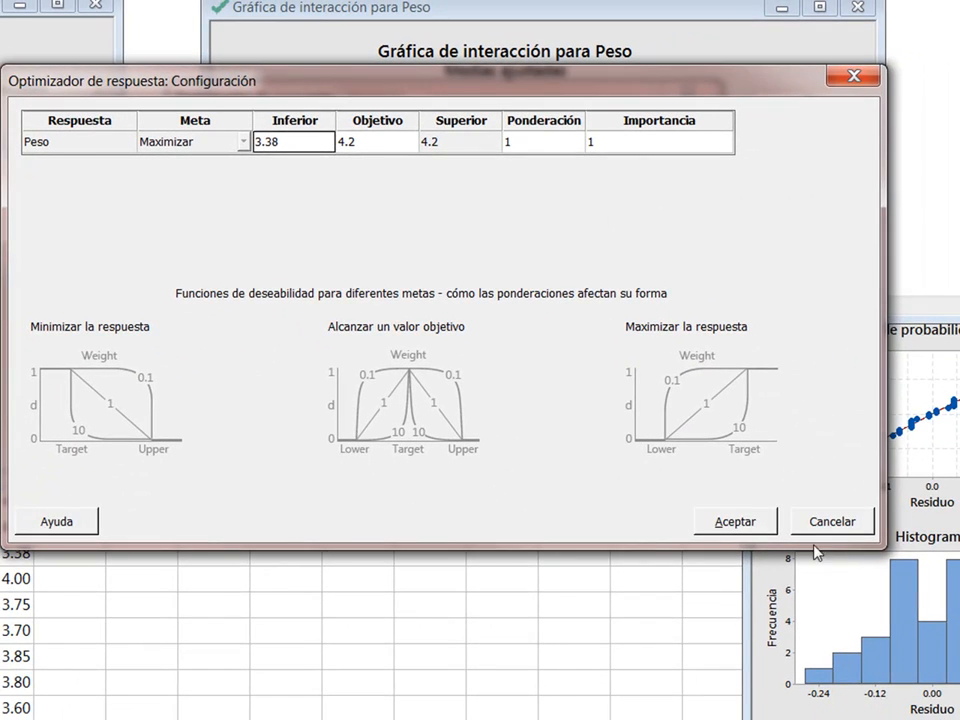
{"action": "left_click", "coordinate": [748, 521]}
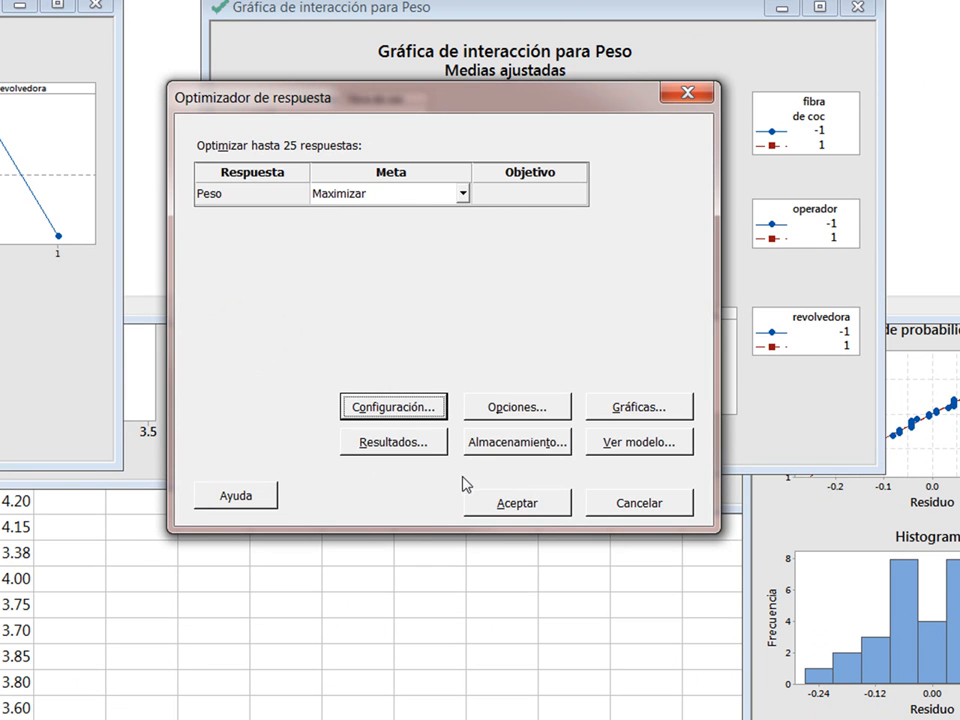
Try the Retener en valor restriction for cemento in the optimizer options, and return it to Sin restricciones.
{"action": "left_click", "coordinate": [519, 409]}
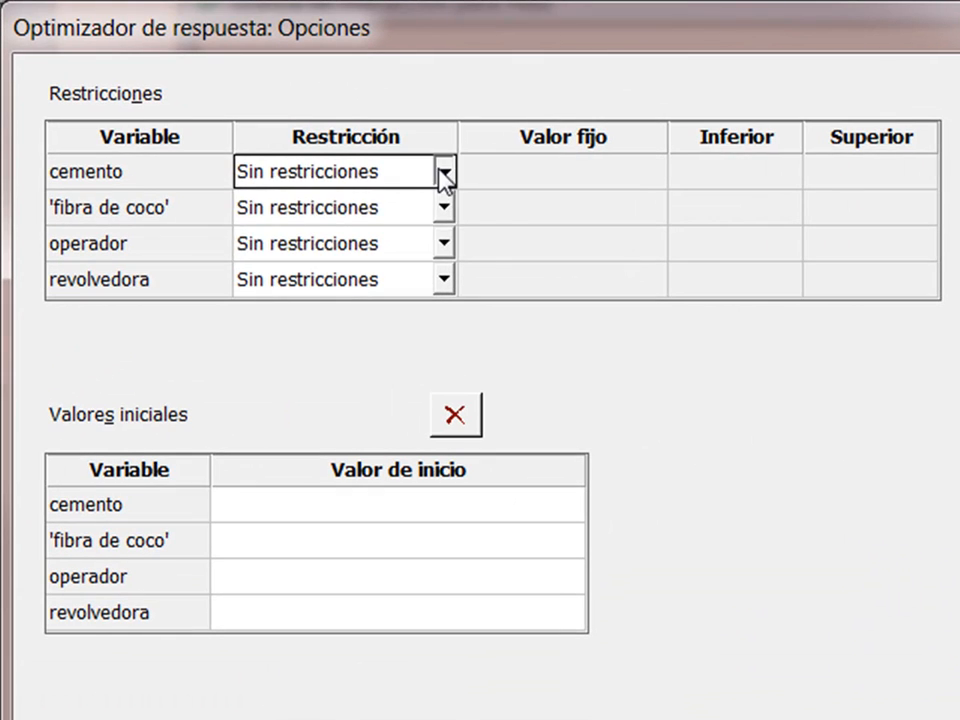
{"action": "left_click", "coordinate": [427, 164]}
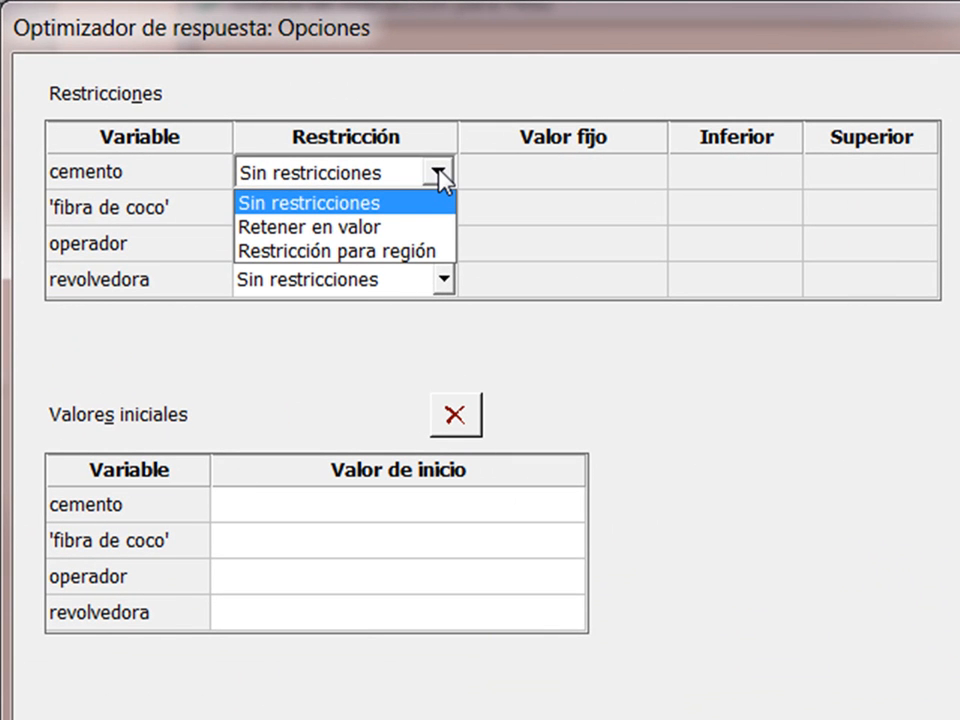
{"action": "left_click", "coordinate": [377, 228]}
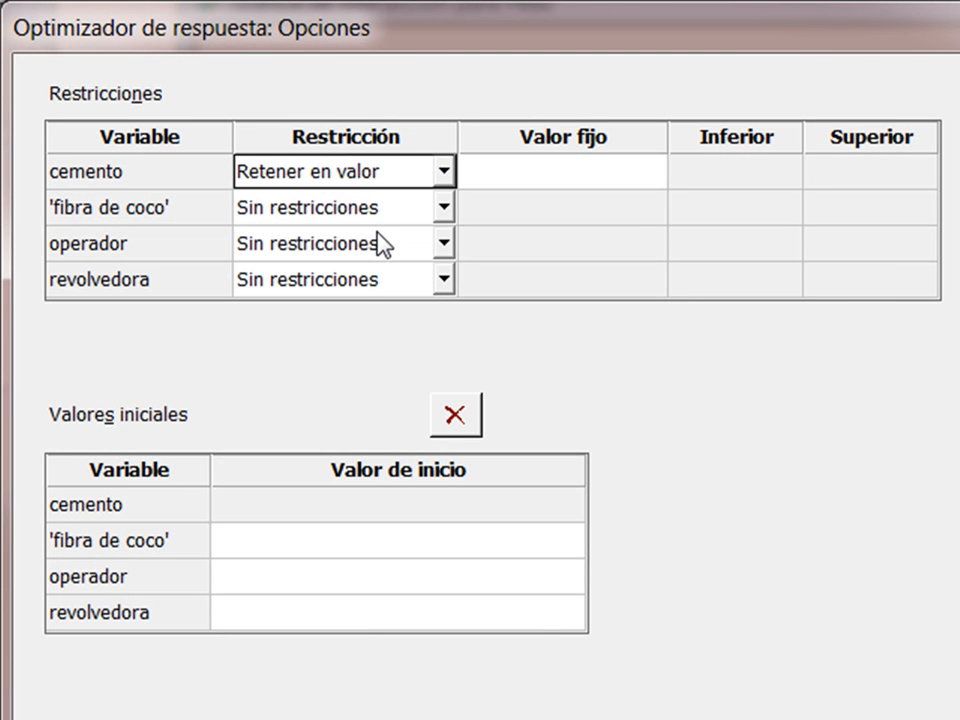
{"action": "left_click", "coordinate": [444, 172]}
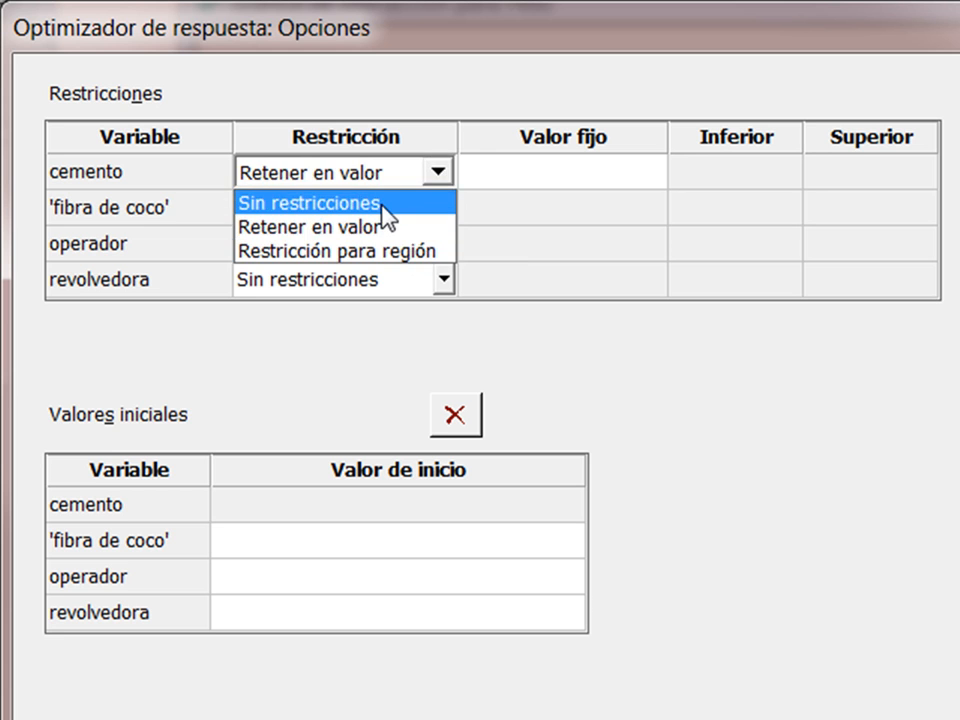
{"action": "left_click", "coordinate": [381, 204]}
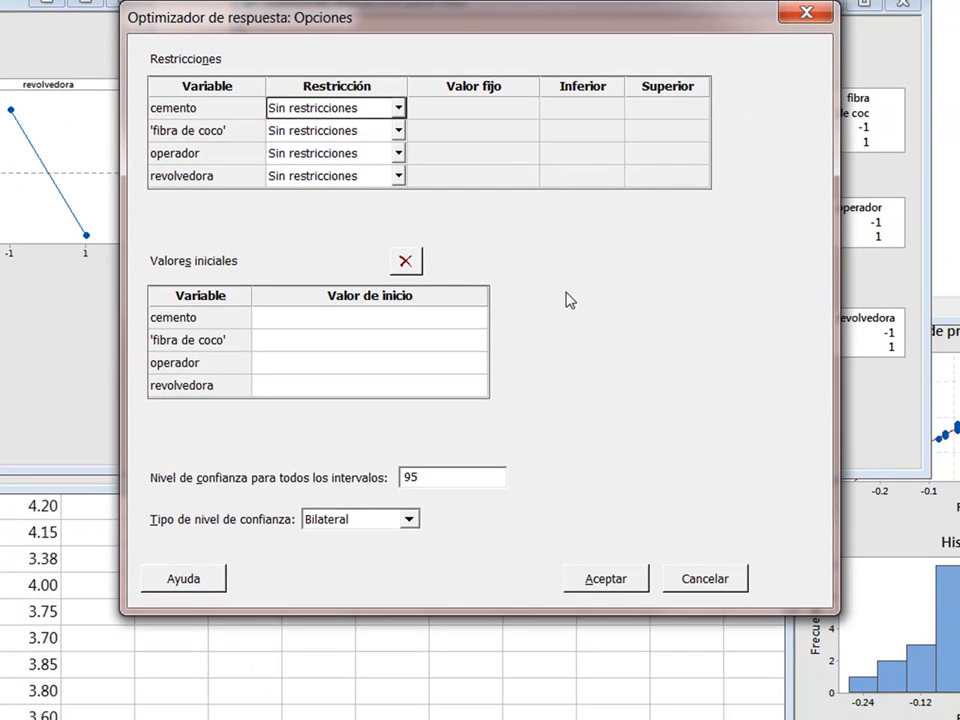
{"action": "left_click", "coordinate": [604, 580]}
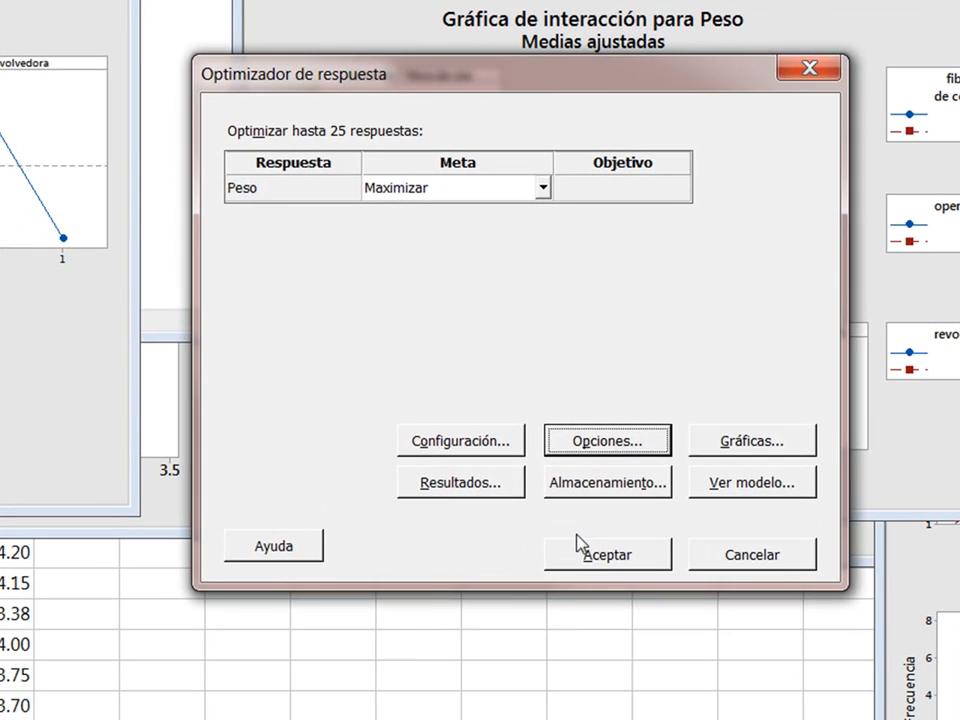
Run the Peso optimization with Parámetros, 1 solution and Predicción in the results, and move the optimization plot clear of the session output.
{"action": "left_click", "coordinate": [445, 466]}
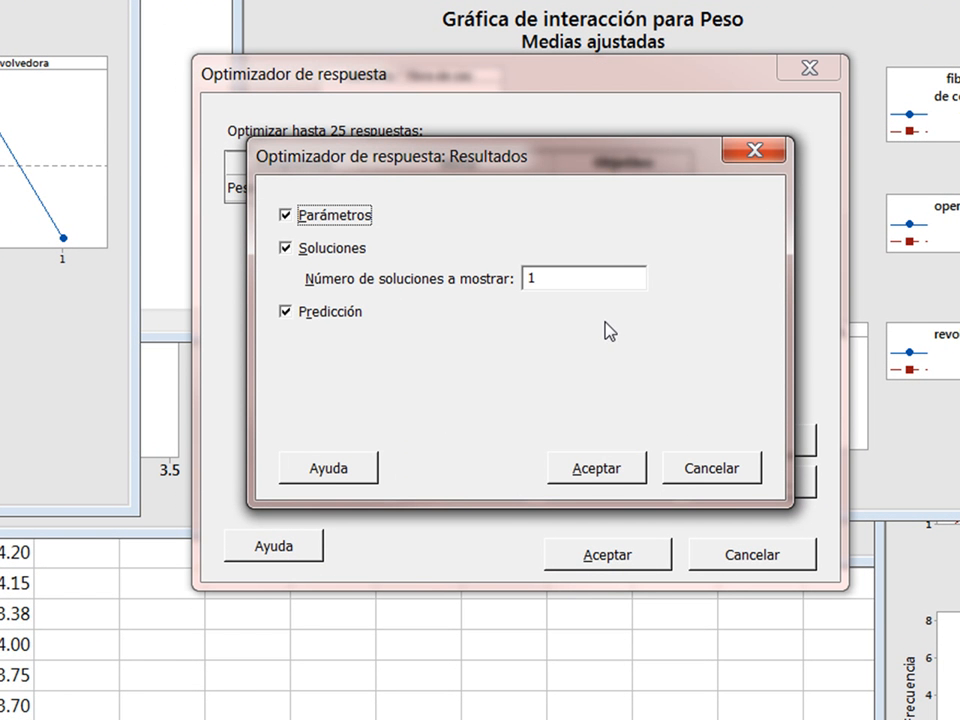
{"action": "left_click", "coordinate": [628, 481]}
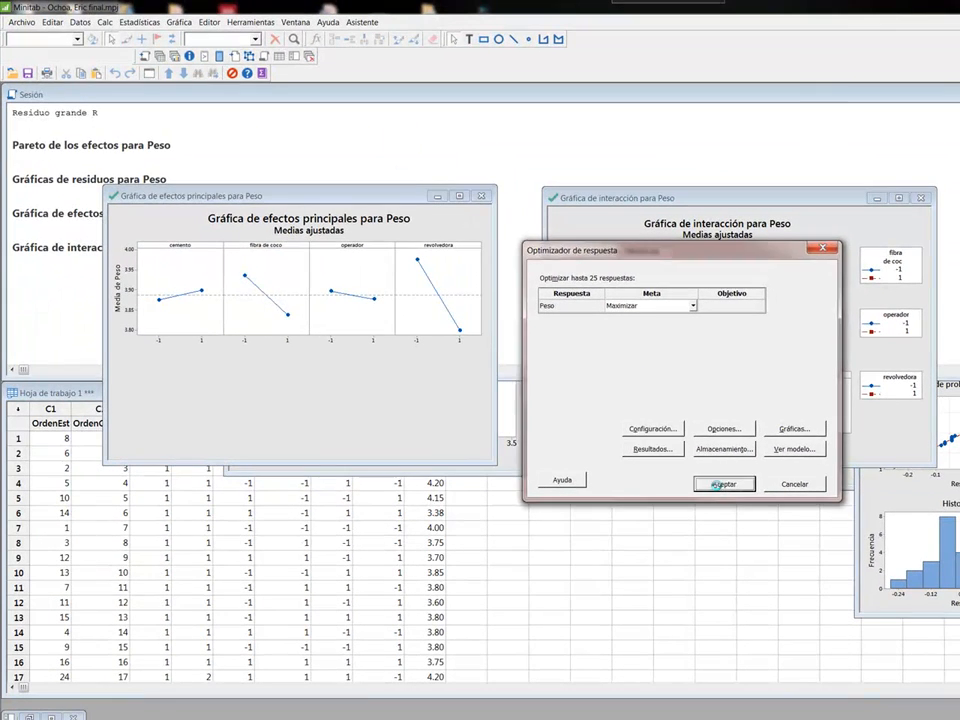
{"action": "left_click", "coordinate": [717, 484]}
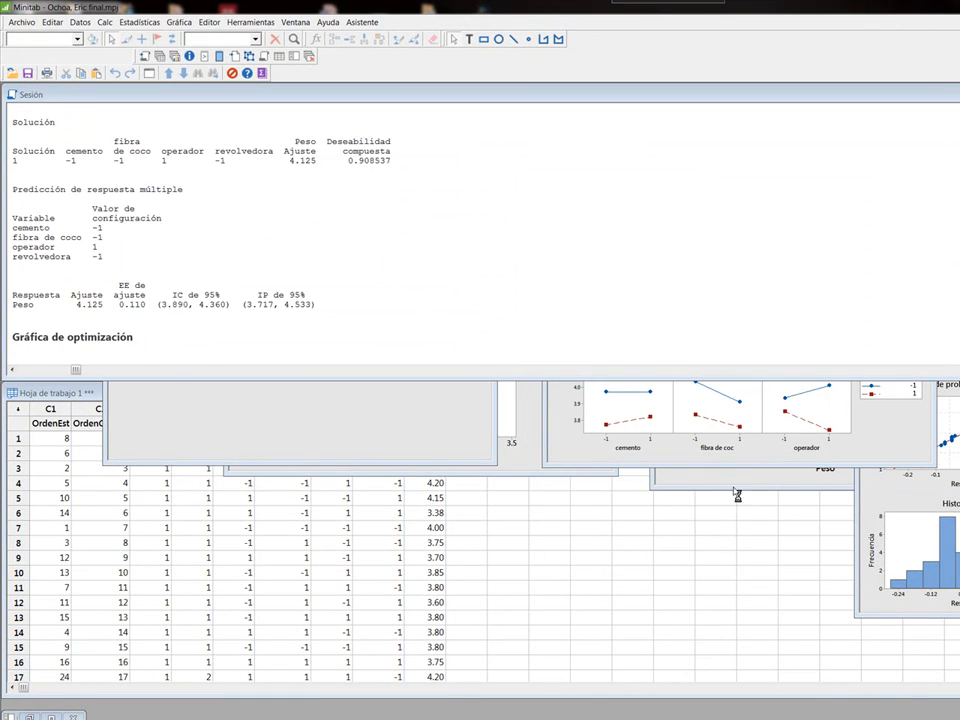
{"action": "left_click_drag", "start_coordinate": [382, 237], "coordinate": [851, 247]}
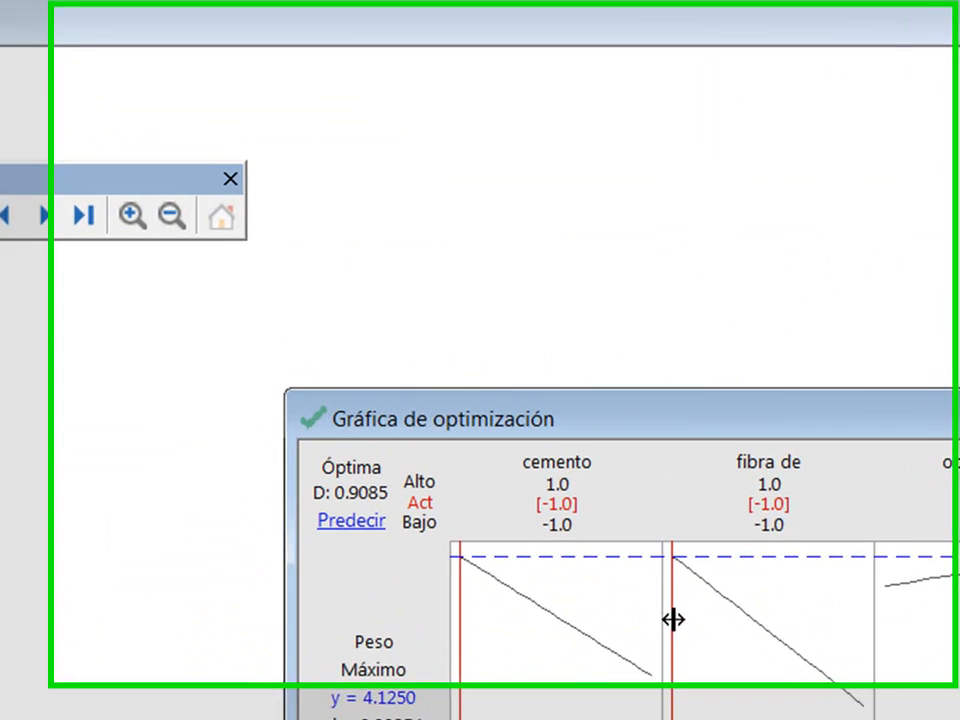
Try fibra de coco at 1.0 and about -0.14 in the optimization plot, and return it to -1.0.
{"action": "left_click_drag", "start_coordinate": [758, 321], "coordinate": [783, 321]}
{"action": "left_click_drag", "start_coordinate": [793, 656], "coordinate": [914, 666]}
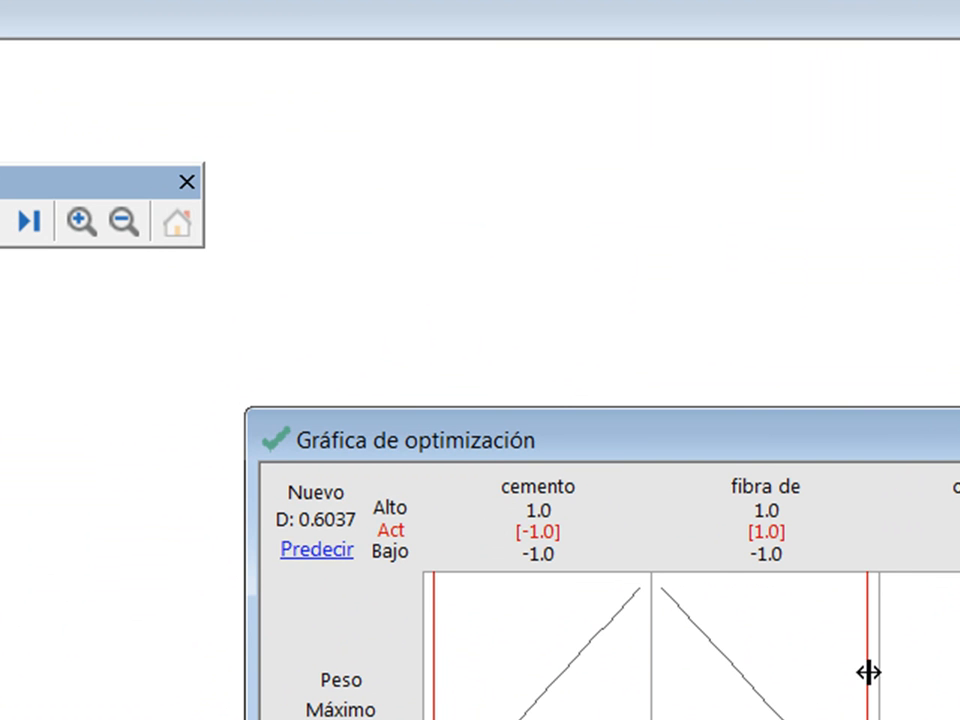
{"action": "left_click_drag", "start_coordinate": [868, 672], "coordinate": [752, 666]}
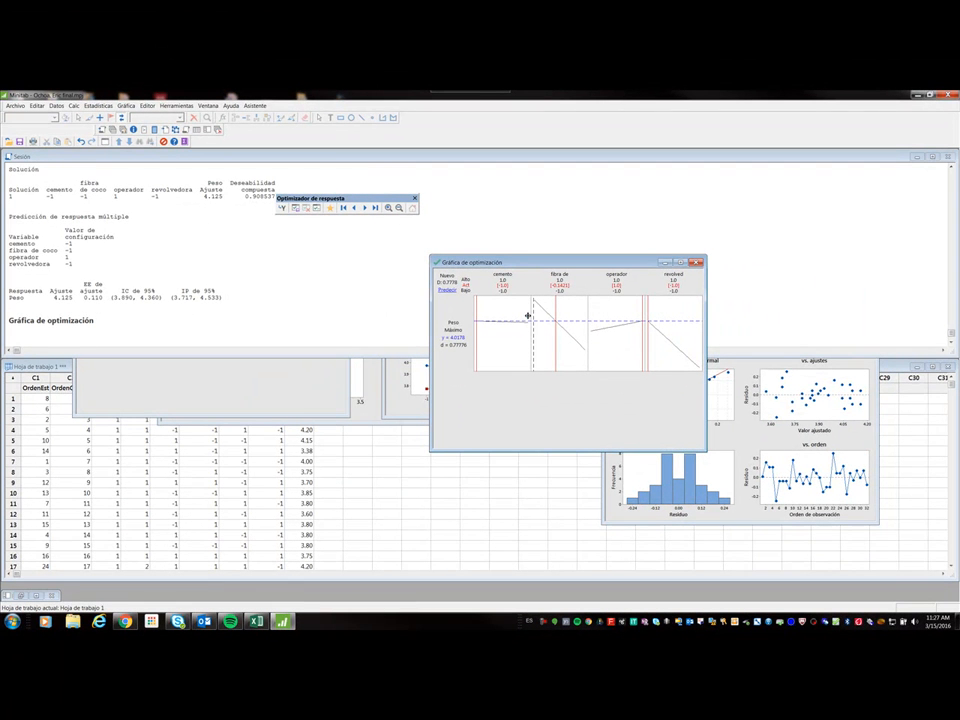
{"action": "left_click_drag", "start_coordinate": [557, 317], "coordinate": [596, 321]}
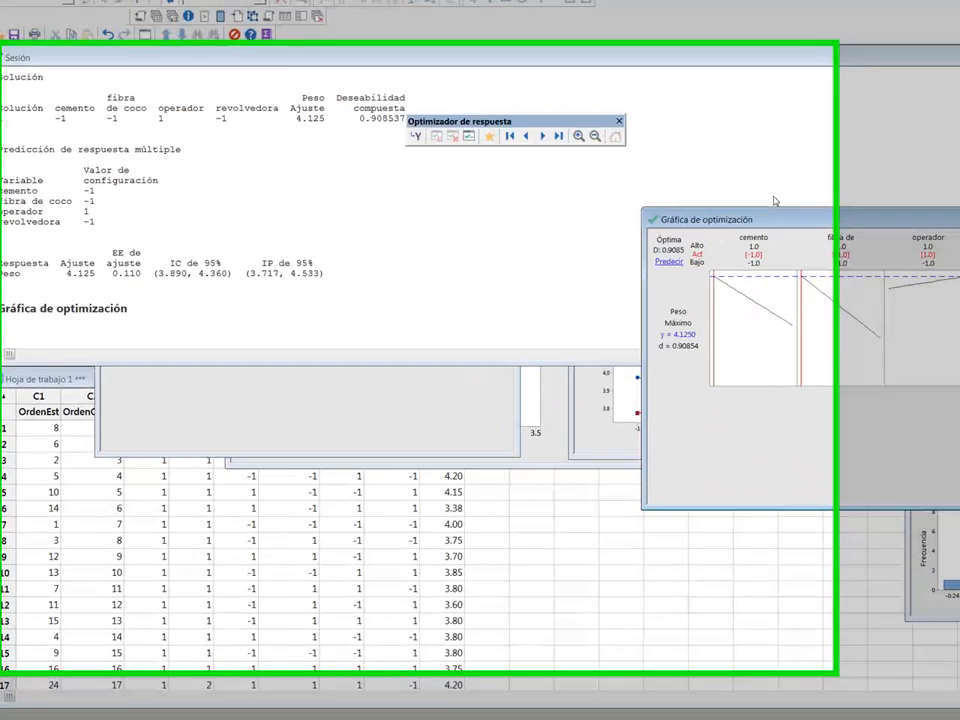
Place the optimization plot beside the solution and prediction output in the session window.
{"action": "left_click_drag", "start_coordinate": [498, 262], "coordinate": [537, 173]}
{"action": "left_click_drag", "start_coordinate": [932, 44], "coordinate": [940, 28]}
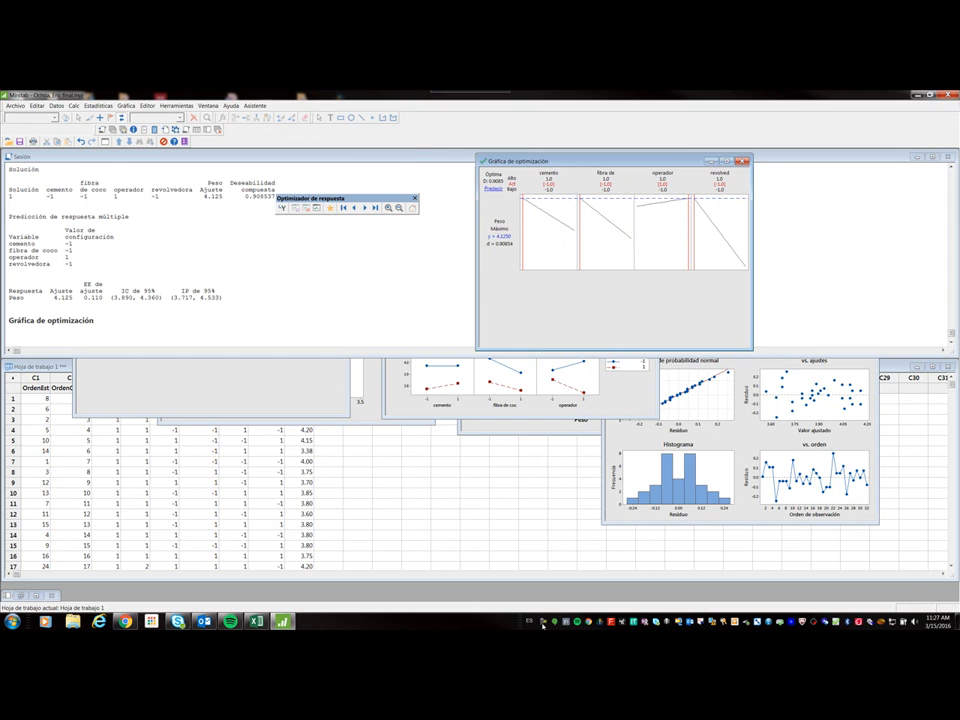
{"action": "left_click", "coordinate": [543, 624]}
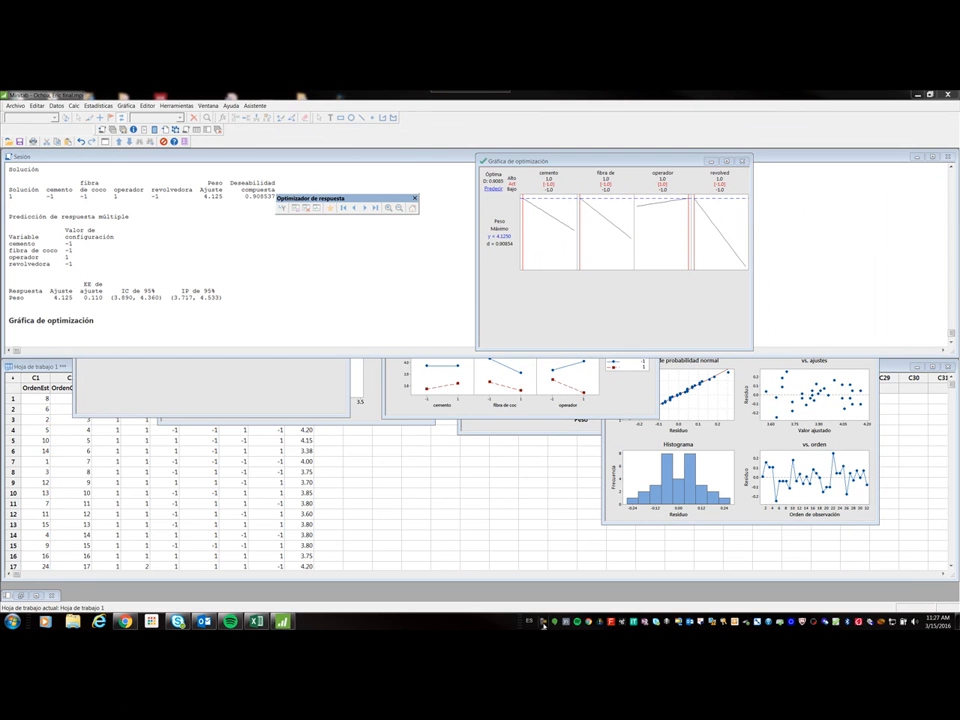